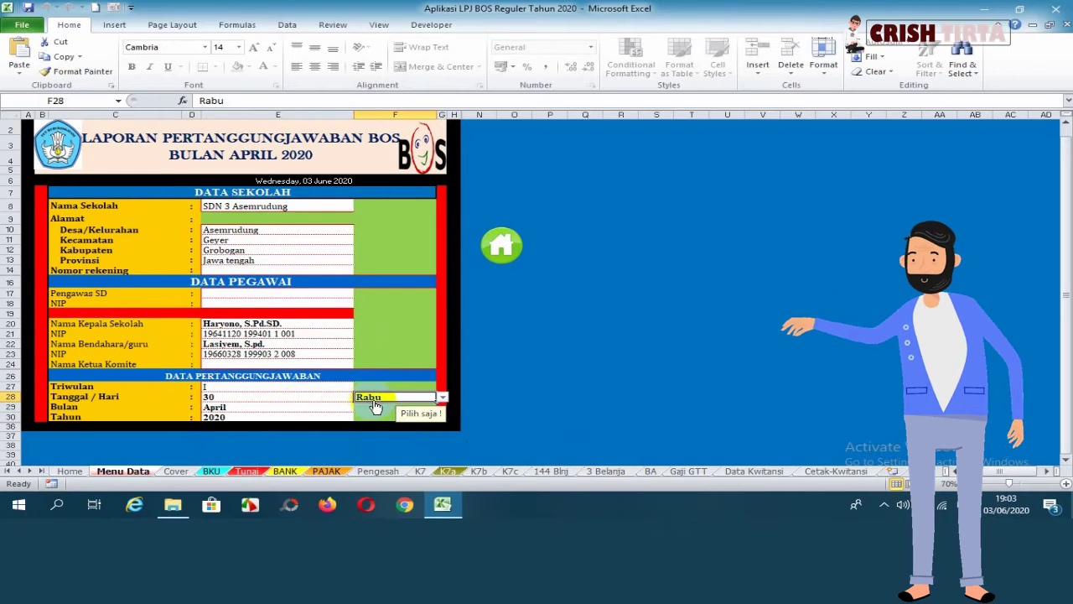
Step: Check the Bulan and Tahun entries on the Menu Data sheet and view the report title page on the Cover sheet
{"action": "left_click", "coordinate": [280, 409]}
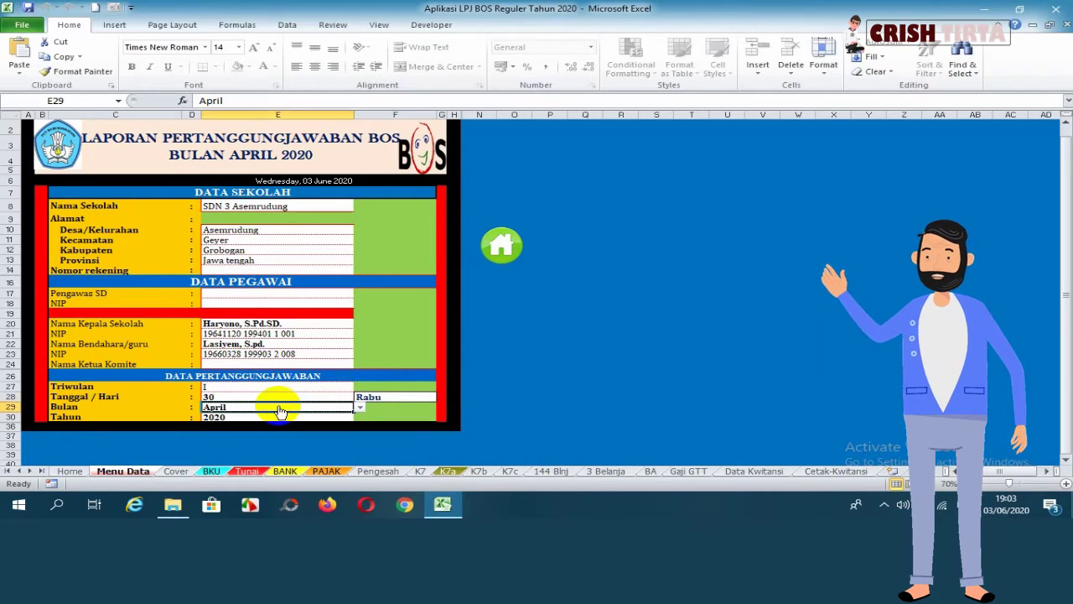
{"action": "left_click", "coordinate": [264, 417]}
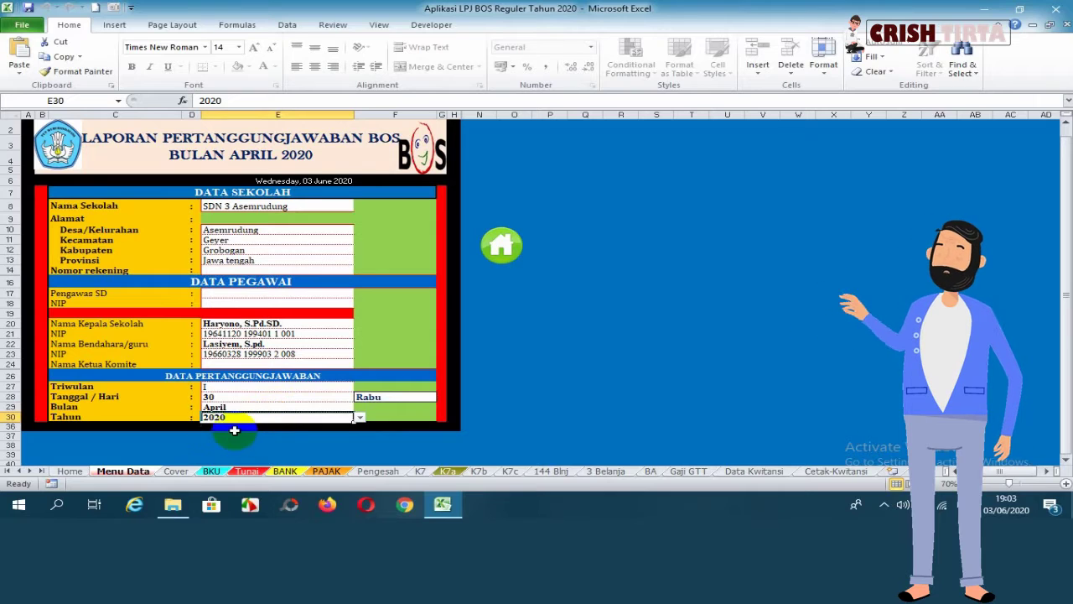
{"action": "left_click", "coordinate": [174, 471]}
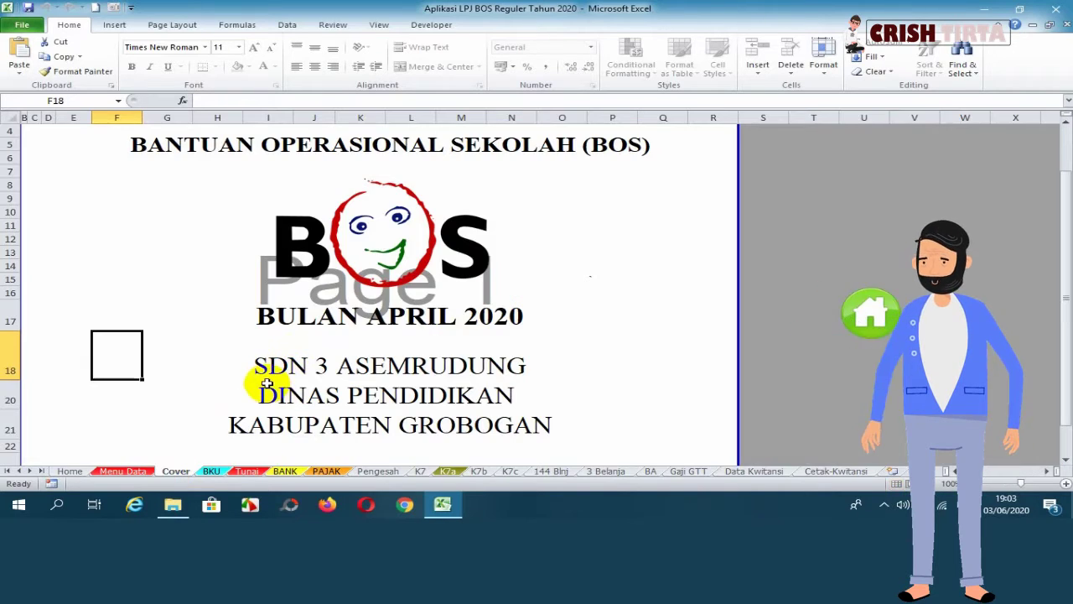
{"action": "scroll", "coordinate": [288, 360], "scroll_direction": "down", "scroll_amount": 2}
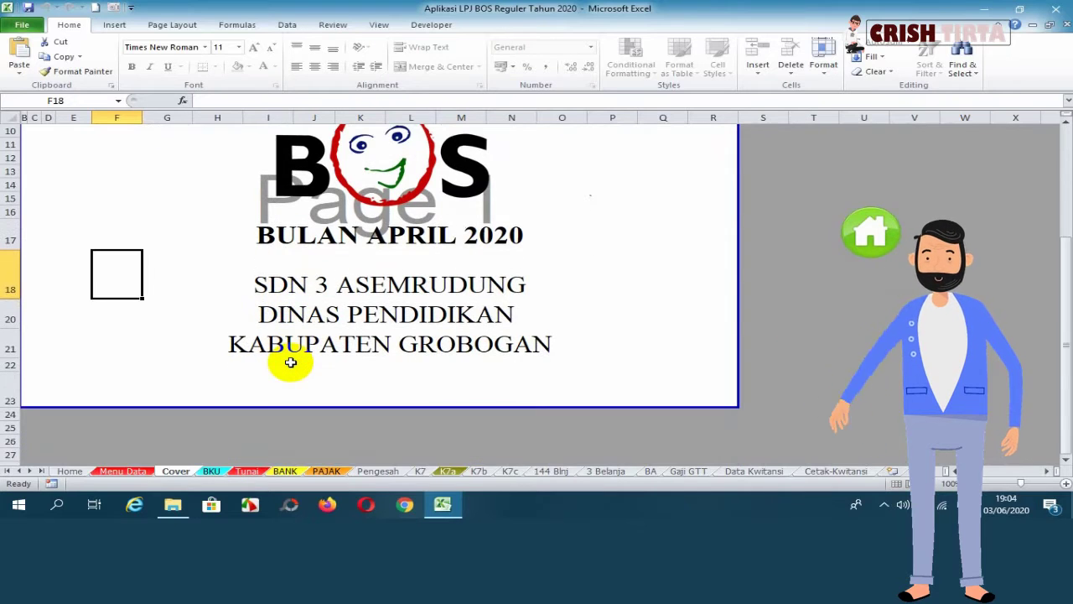
Step: Open the BKU sheet and inspect the transaction dates in the Tanggal column
{"action": "left_click", "coordinate": [210, 471]}
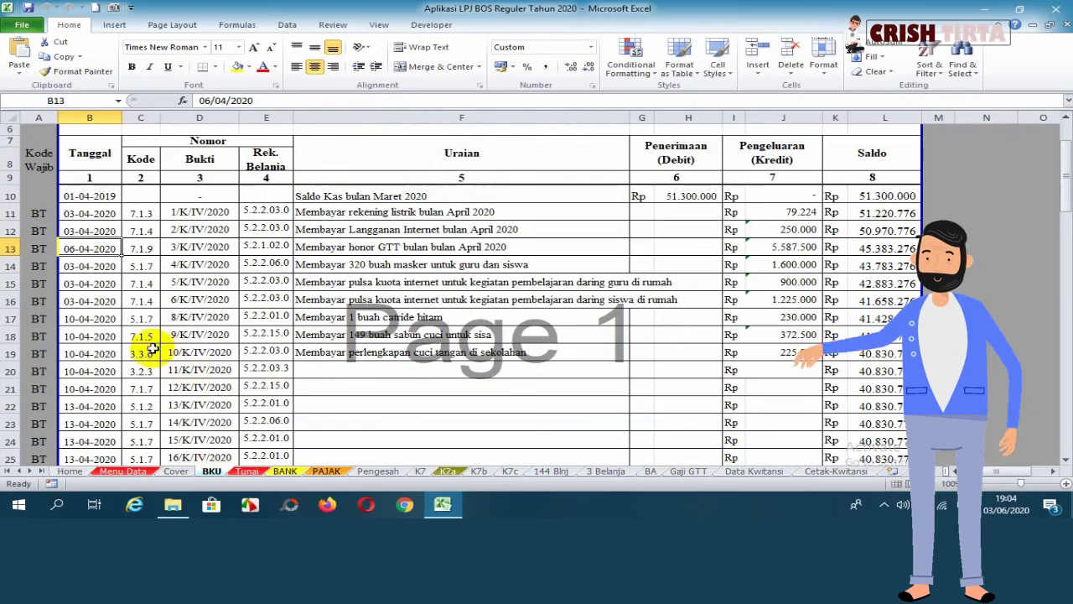
{"action": "left_click", "coordinate": [88, 330]}
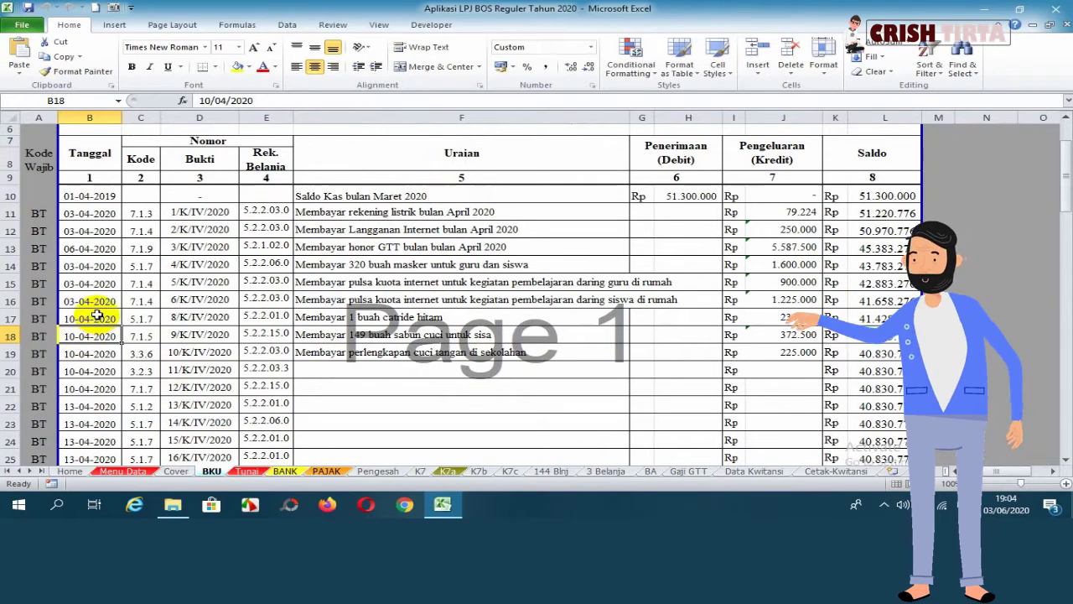
{"action": "left_click", "coordinate": [88, 300]}
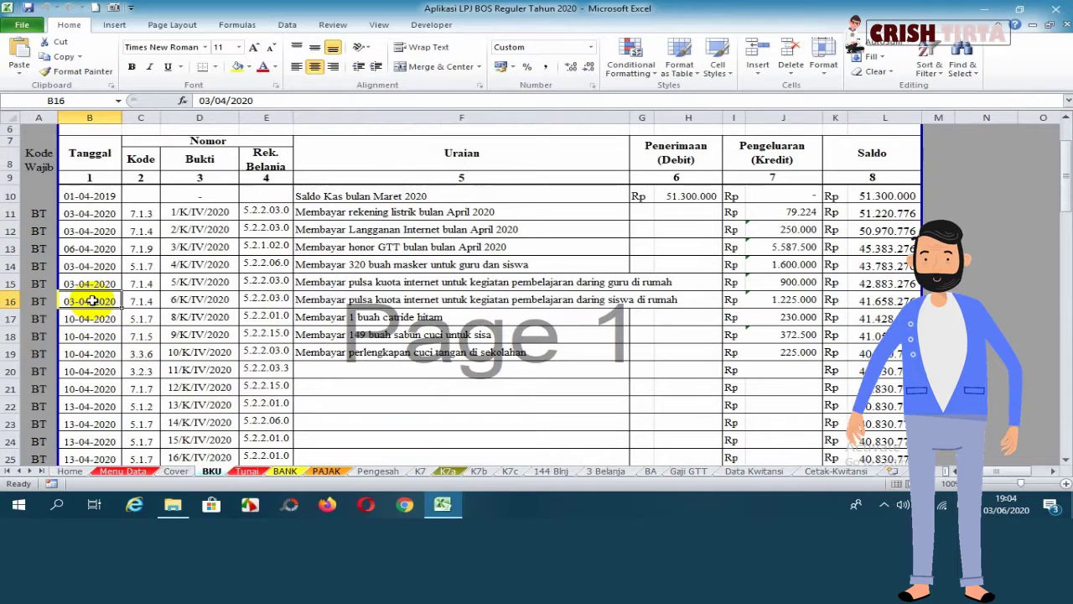
Step: Examine the Kode Wajib column of the BKU transactions and its input hint explaining the book codes
{"action": "left_click", "coordinate": [38, 156]}
{"action": "left_click", "coordinate": [40, 214]}
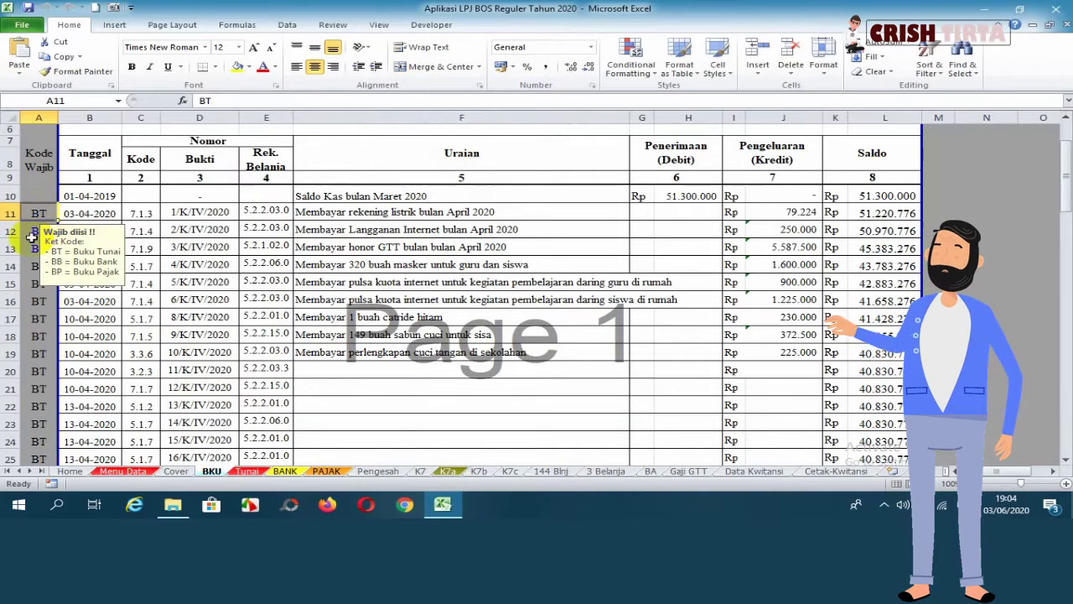
{"action": "left_click", "coordinate": [40, 369]}
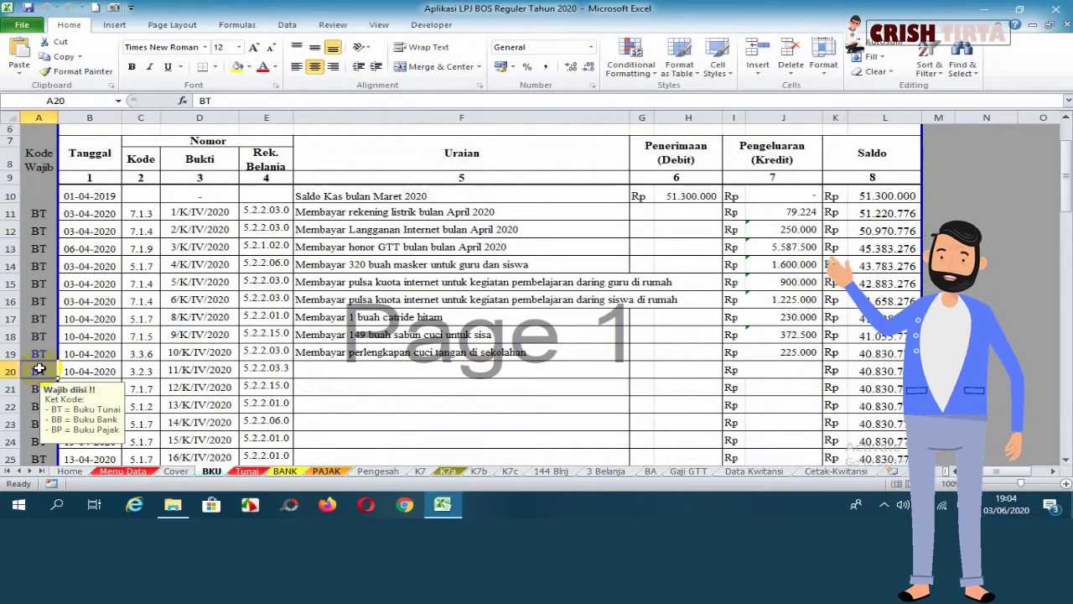
{"action": "scroll", "coordinate": [39, 369], "scroll_direction": "down", "scroll_amount": 1}
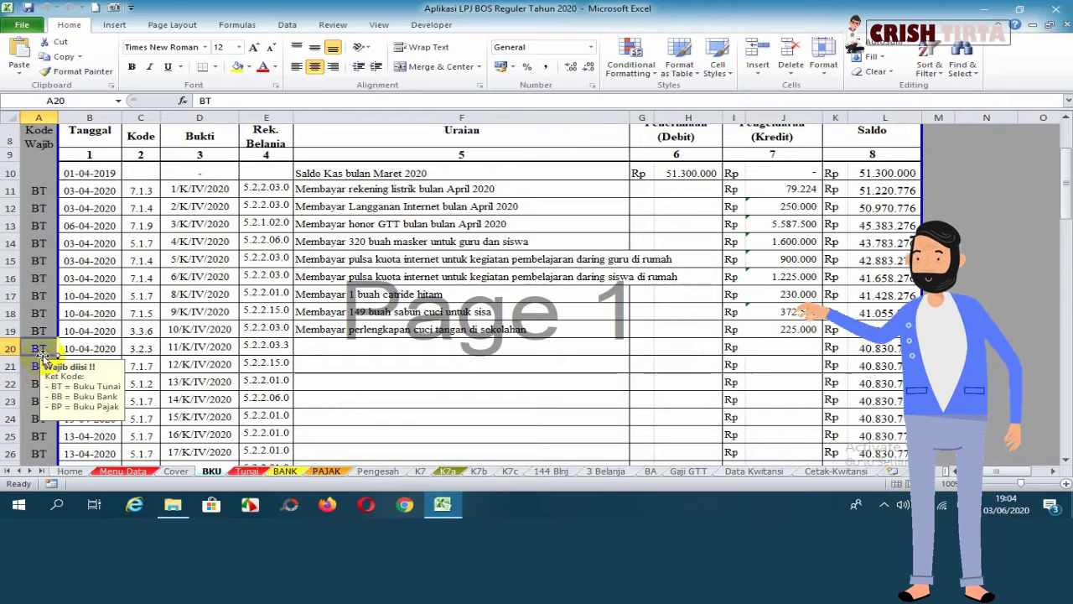
{"action": "left_click", "coordinate": [38, 278]}
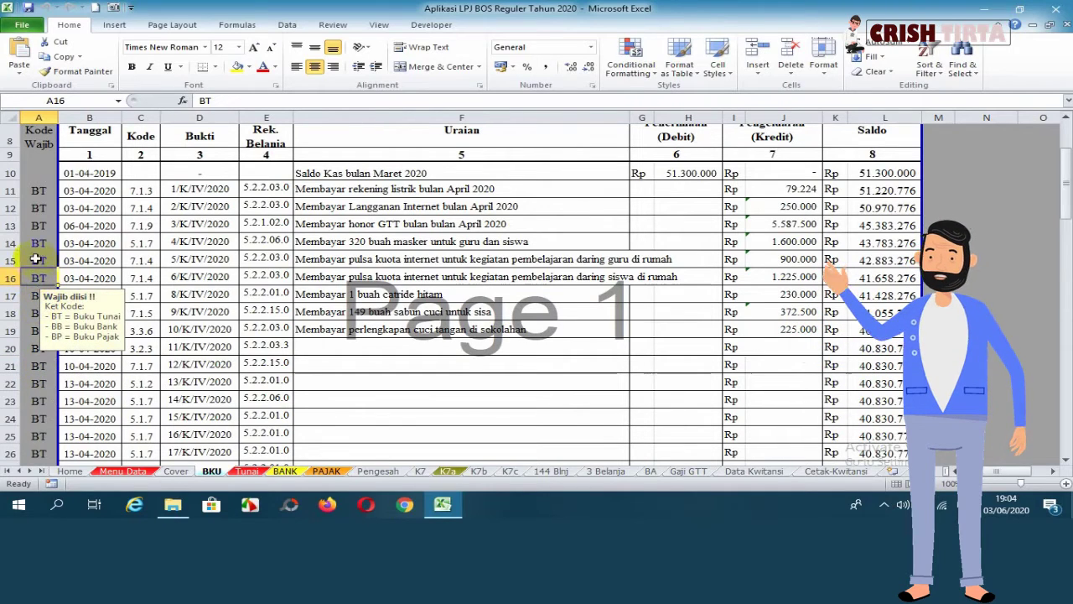
{"action": "left_click", "coordinate": [39, 193]}
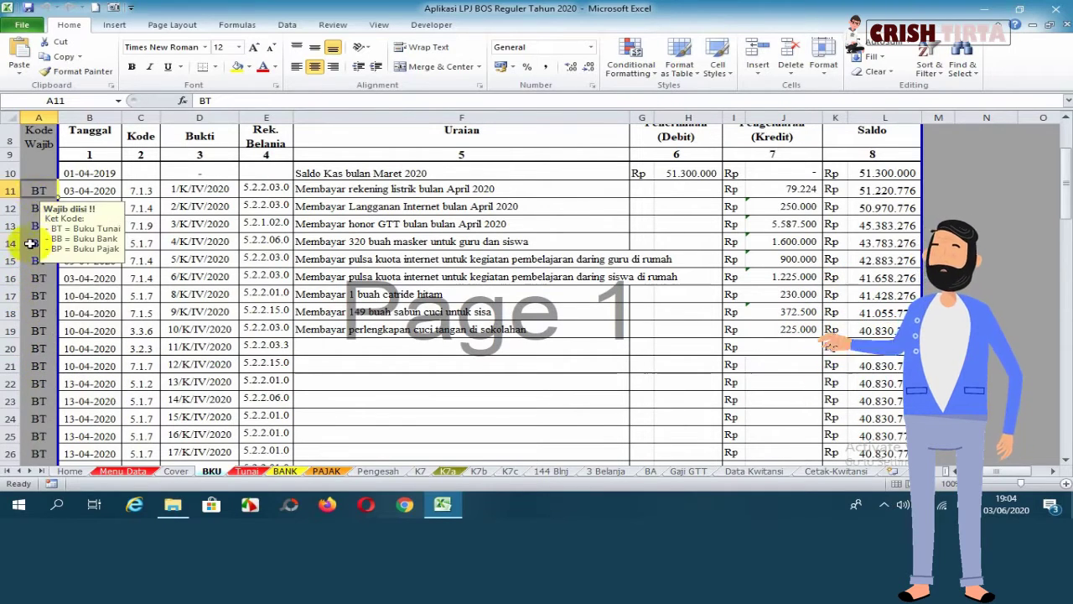
{"action": "left_click", "coordinate": [38, 297]}
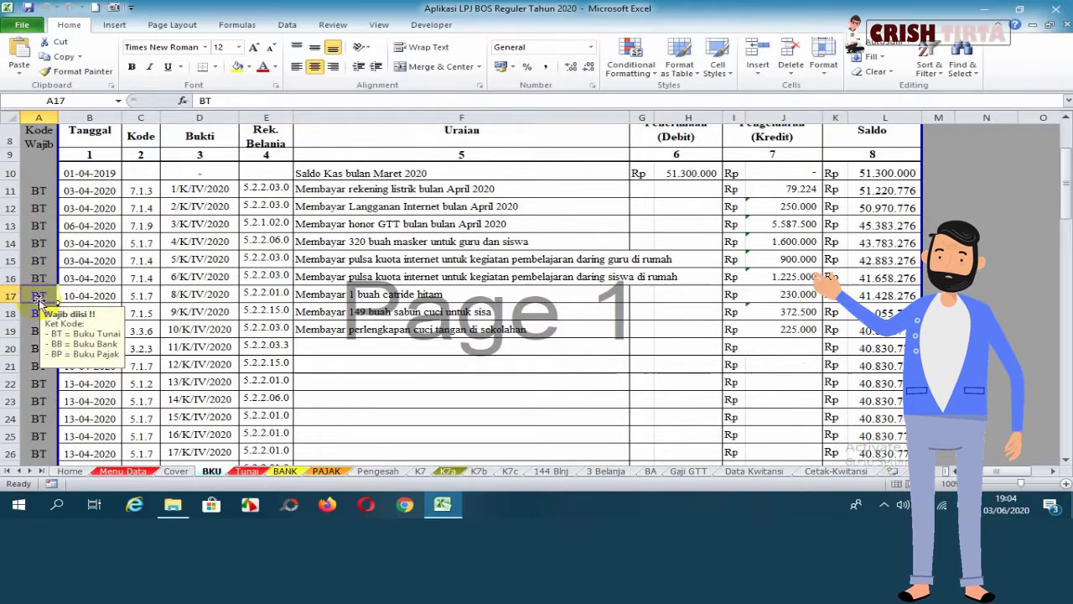
{"action": "left_click", "coordinate": [42, 203]}
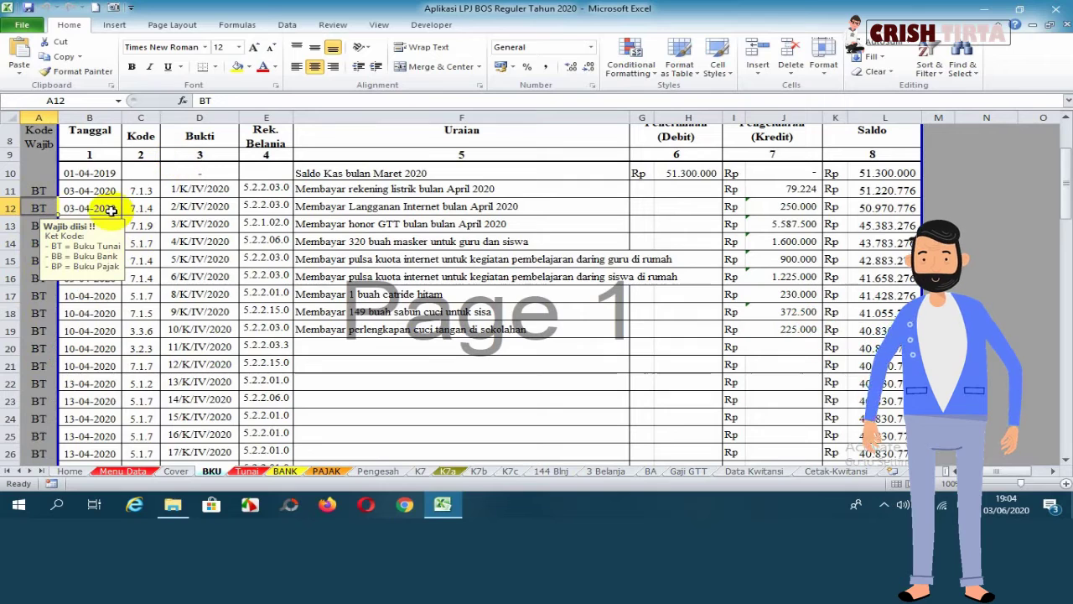
Step: Highlight the filled transaction rows B11:J19 and inspect the Kode Wajib cells A13 and A11
{"action": "left_click_drag", "start_coordinate": [94, 189], "coordinate": [801, 327]}
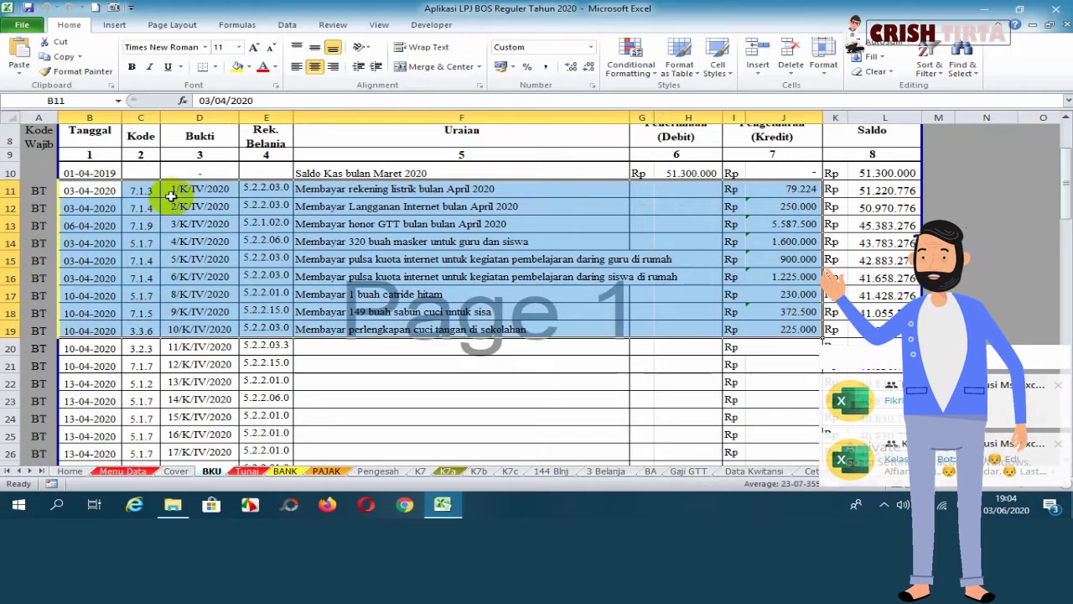
{"action": "left_click", "coordinate": [105, 240]}
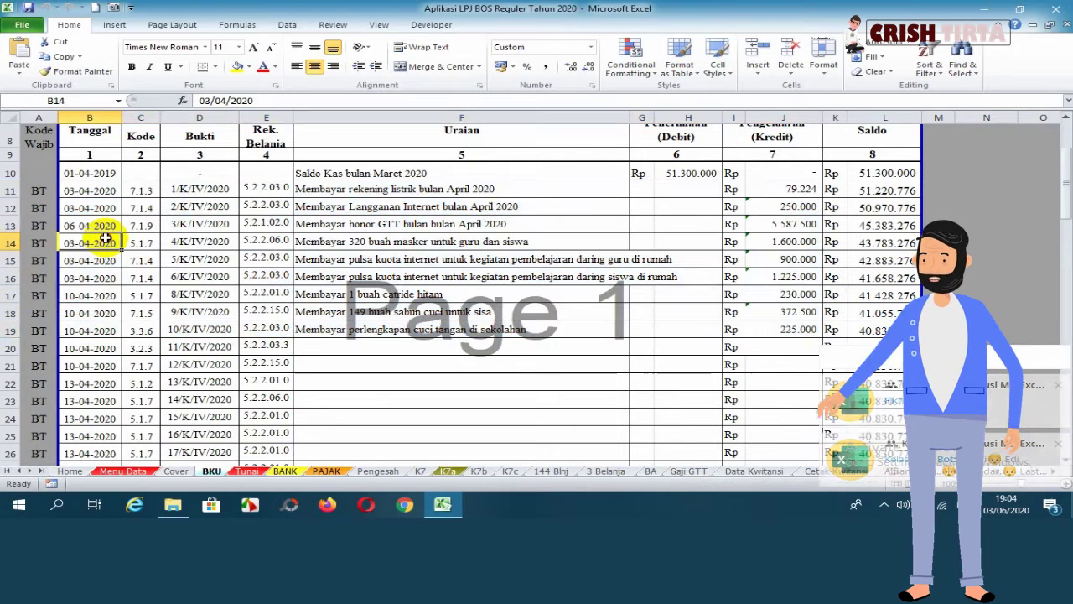
{"action": "left_click", "coordinate": [38, 226]}
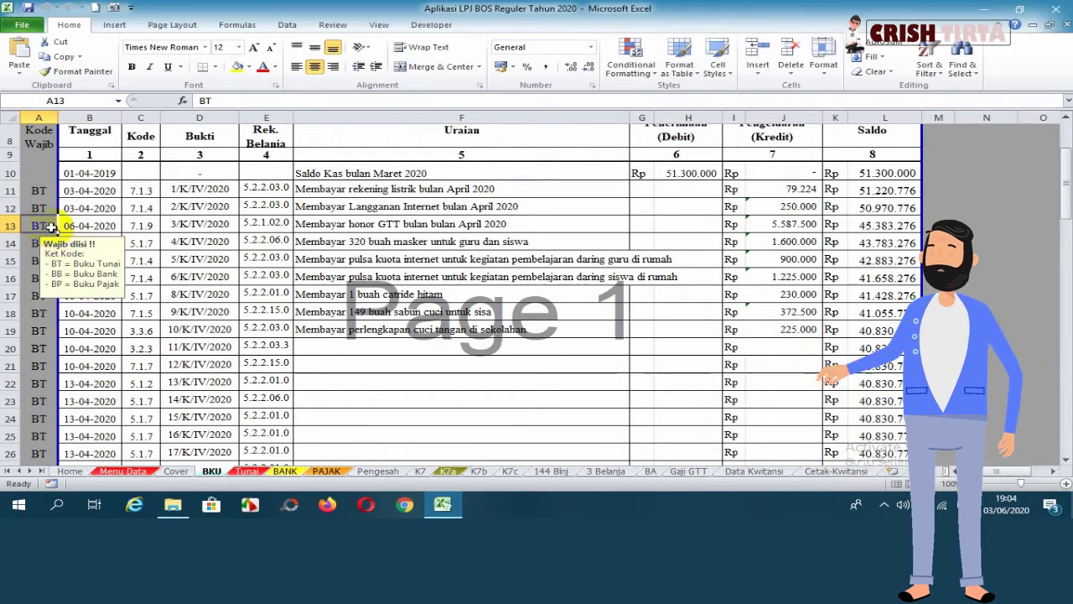
{"action": "left_click", "coordinate": [32, 191]}
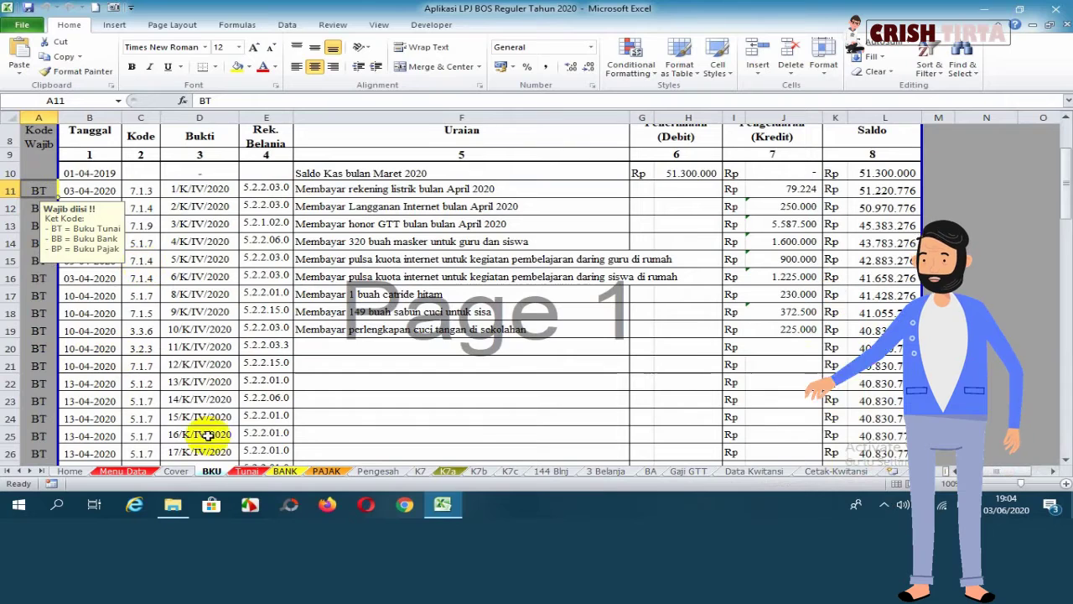
Step: Inspect the Uraian, Kode Wajib, Tanggal and Kode entries of the first transactions in rows 11 and 12
{"action": "left_click", "coordinate": [354, 191]}
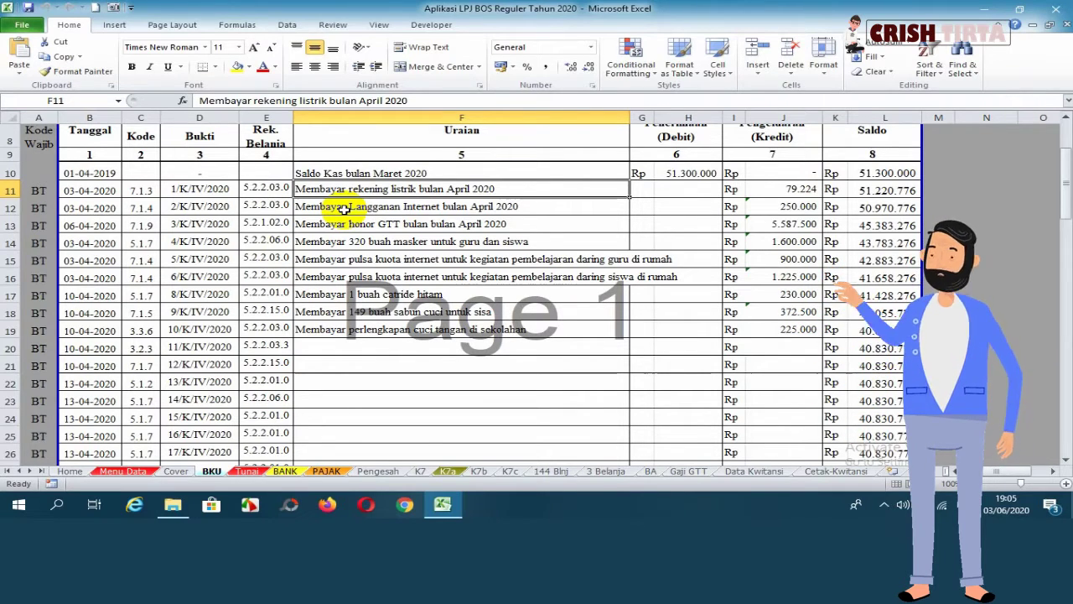
{"action": "left_click", "coordinate": [39, 193]}
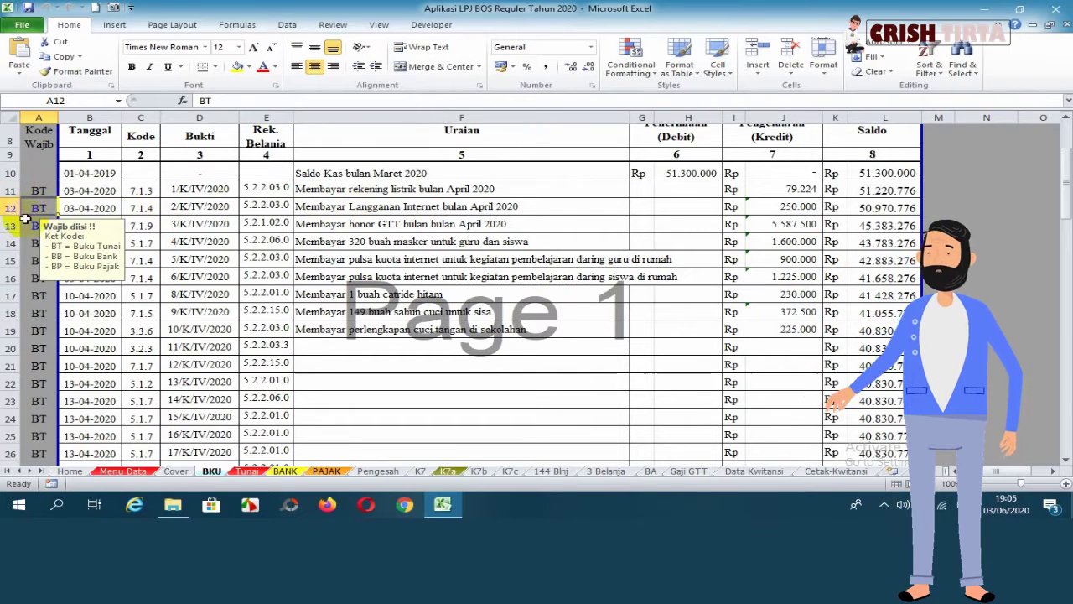
{"action": "key", "text": "Right"}
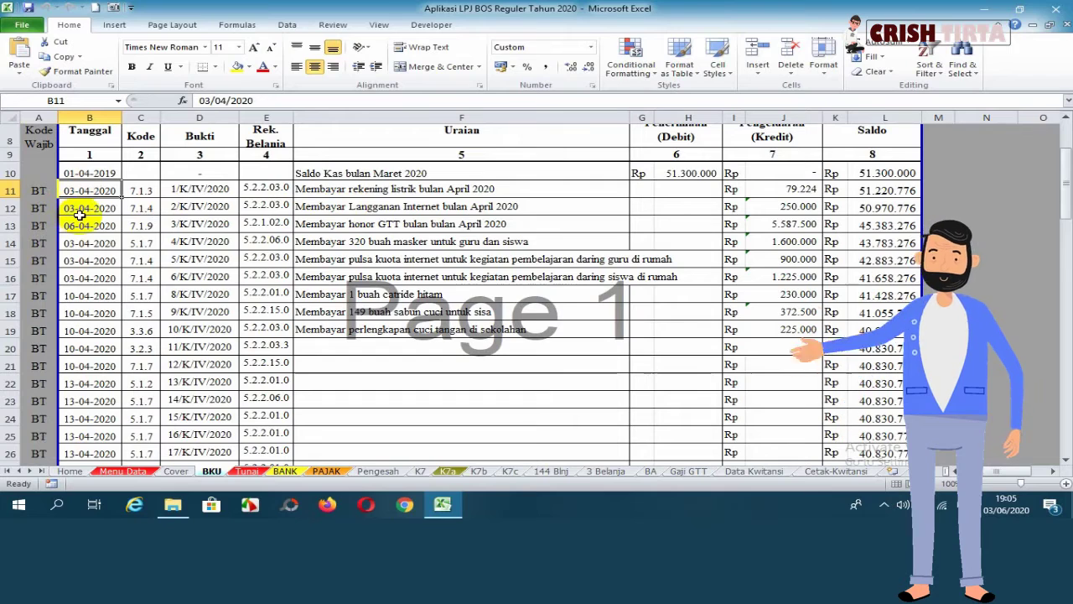
{"action": "left_click", "coordinate": [141, 191]}
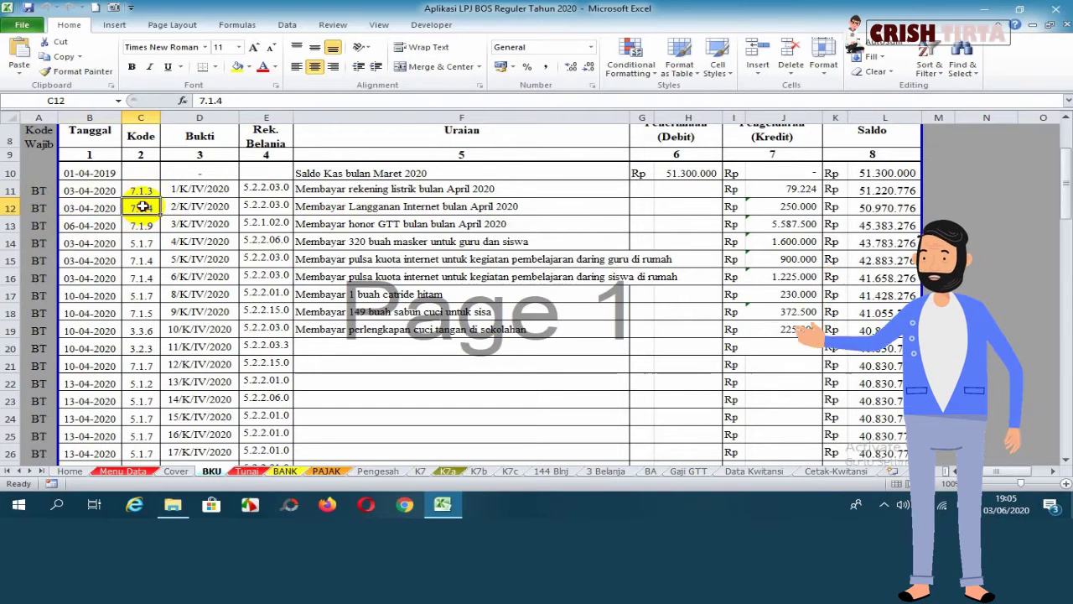
{"action": "left_click", "coordinate": [146, 191]}
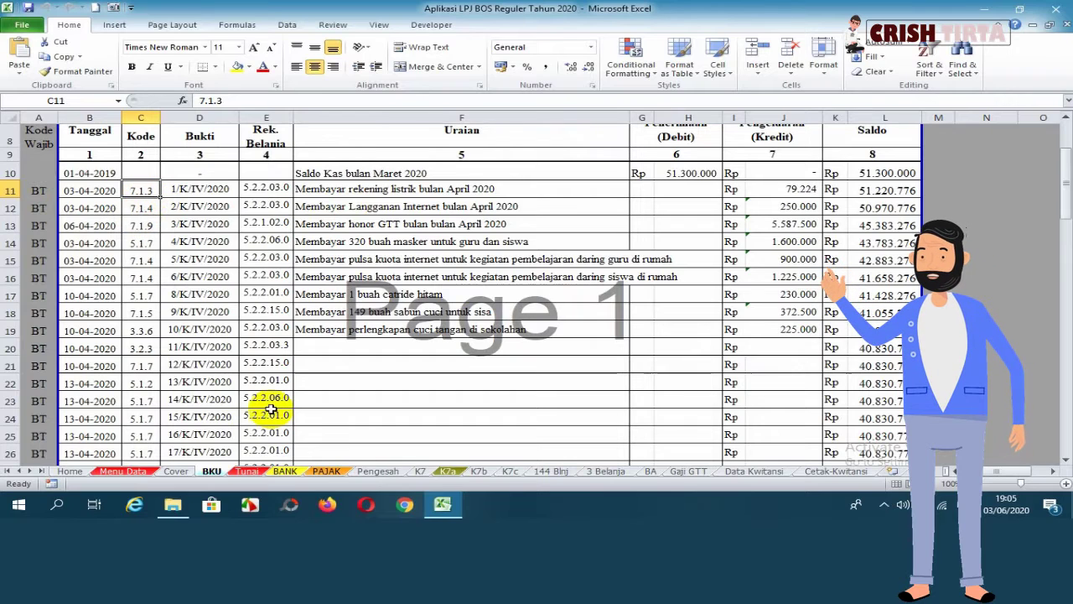
Step: Copy the activity code 1.3.4 for Pengambilan dan pengiriman LJK from cell D27 of the K7 sheet
{"action": "left_click", "coordinate": [421, 476]}
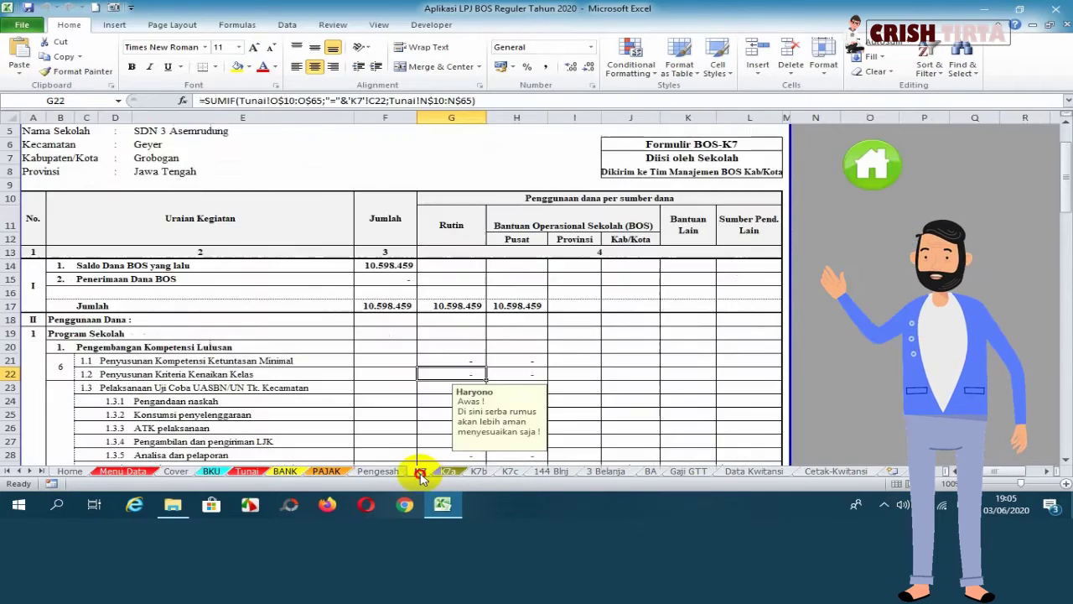
{"action": "scroll", "coordinate": [134, 352], "scroll_direction": "down", "scroll_amount": 3}
{"action": "left_click", "coordinate": [120, 307]}
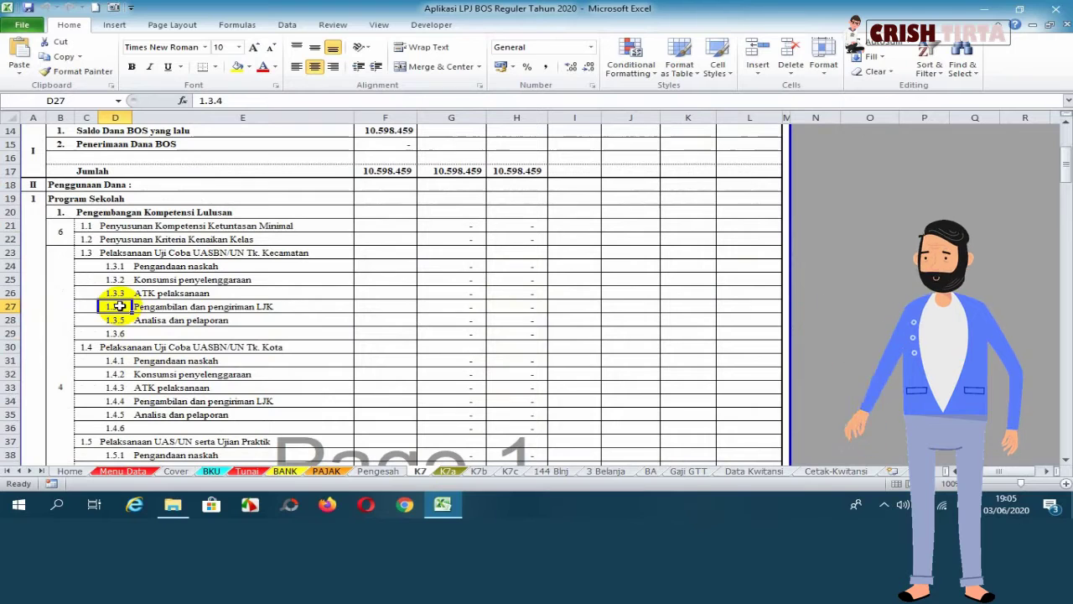
{"action": "right_click", "coordinate": [114, 306]}
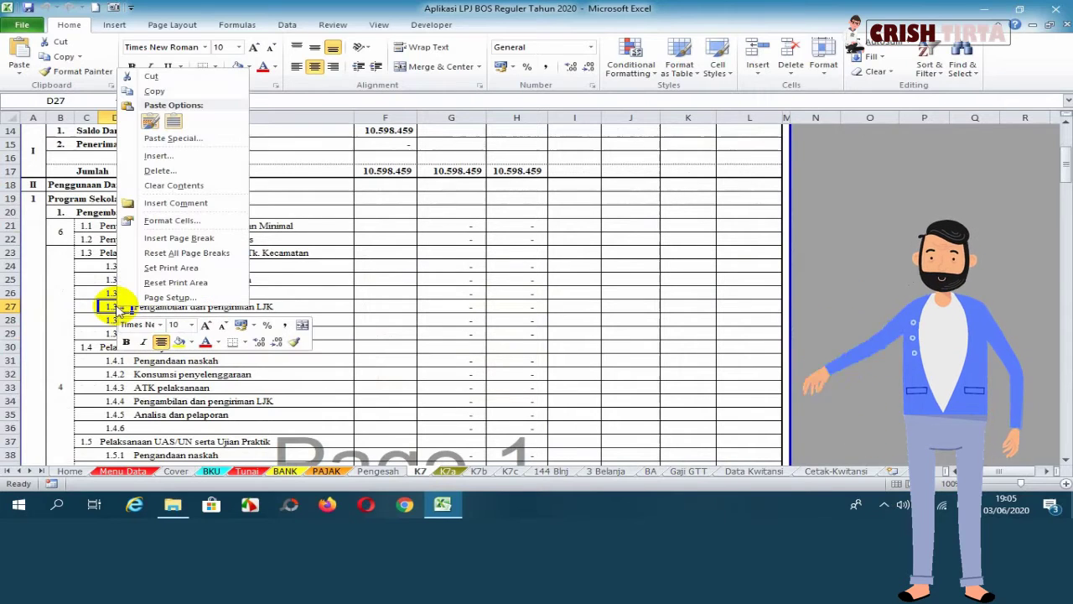
{"action": "left_click", "coordinate": [174, 92]}
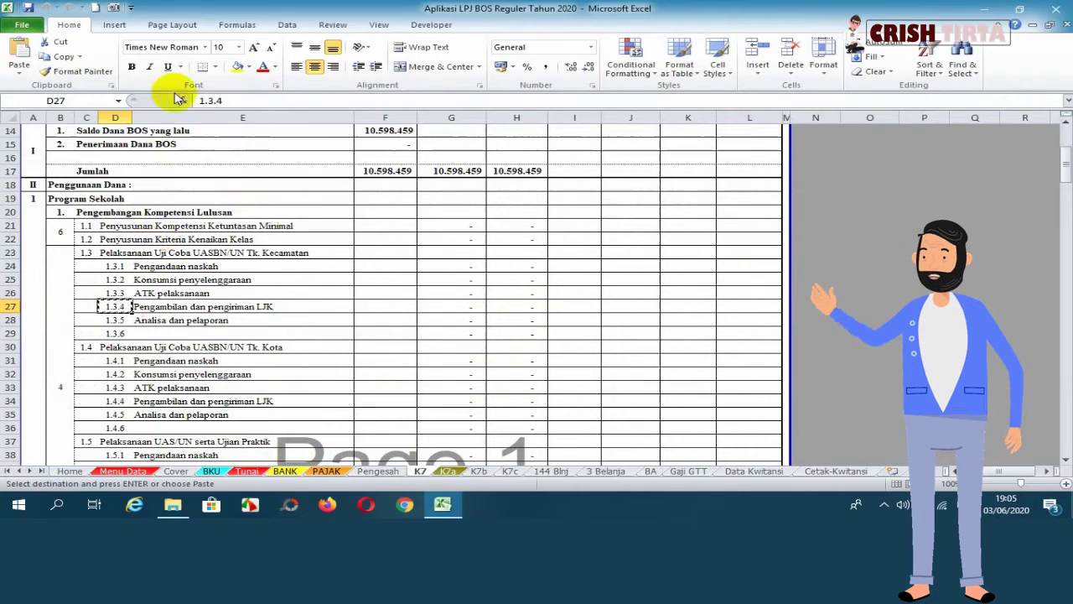
Step: Paste only the value of code 1.3.4 into BKU cell C11 and check that activity's Rutin amount on the K7 sheet
{"action": "left_click", "coordinate": [206, 471]}
{"action": "right_click", "coordinate": [132, 190]}
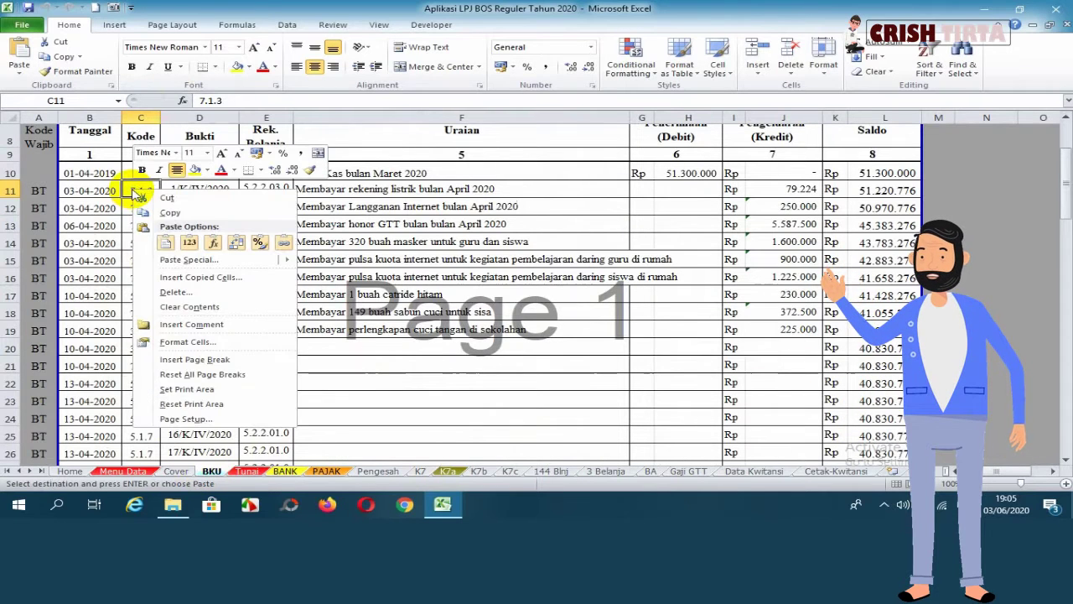
{"action": "left_click", "coordinate": [183, 259]}
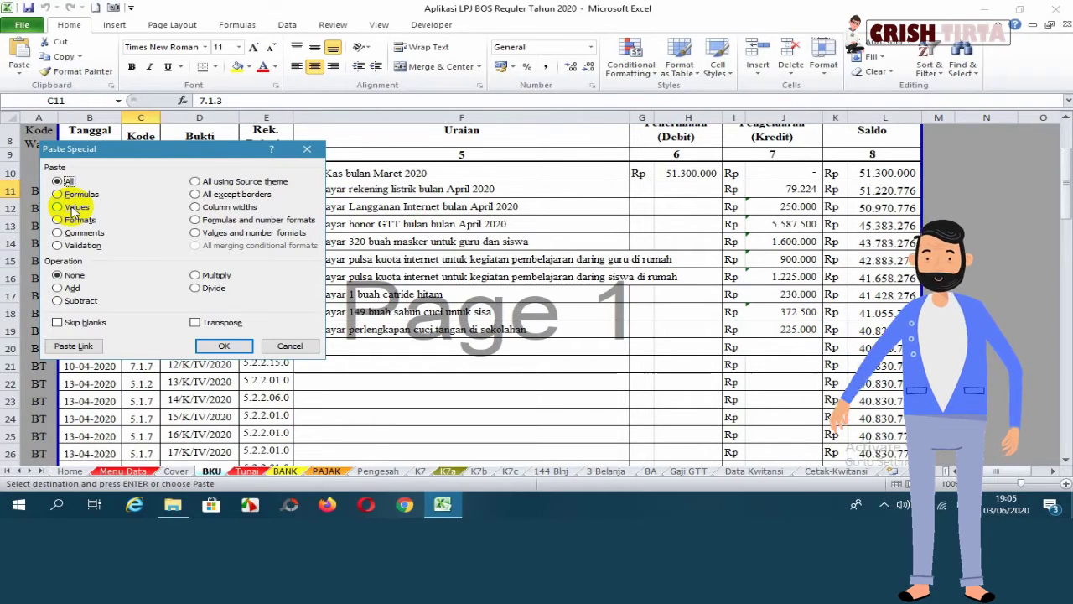
{"action": "left_click", "coordinate": [225, 345]}
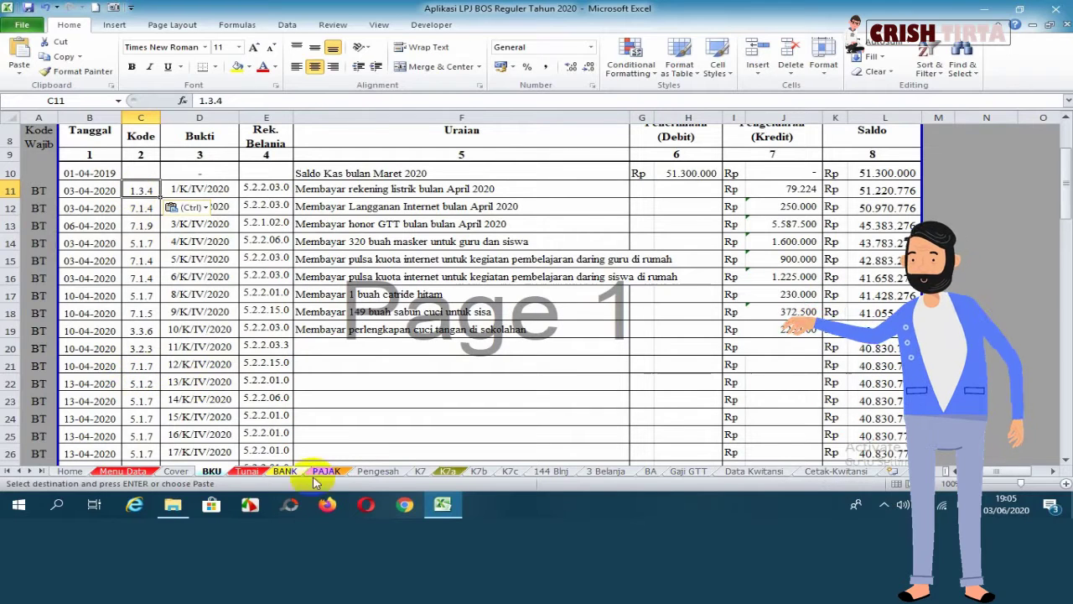
{"action": "left_click", "coordinate": [421, 472]}
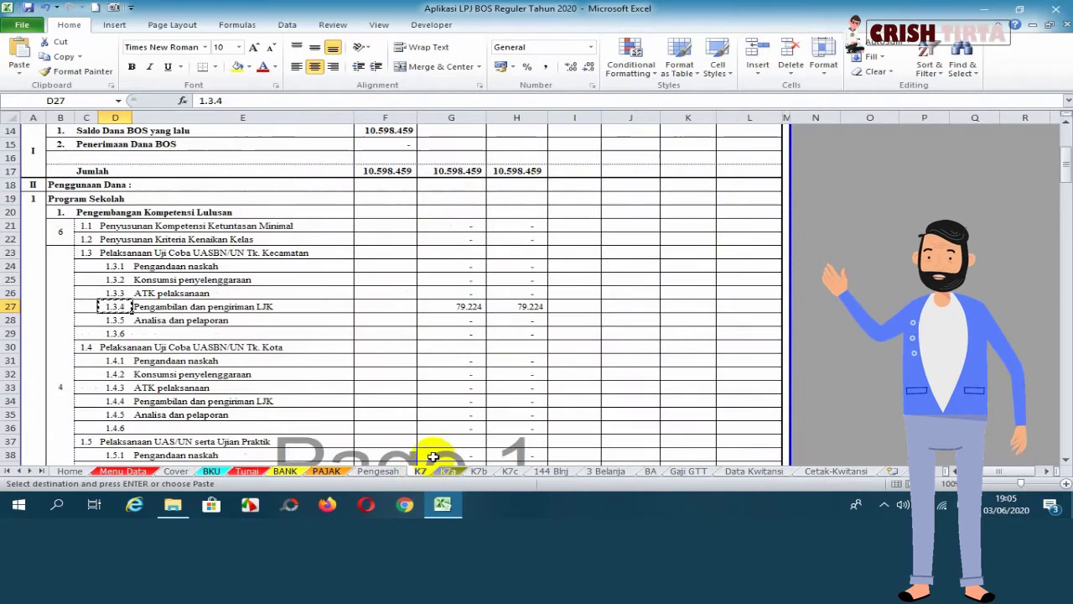
{"action": "left_click", "coordinate": [452, 307]}
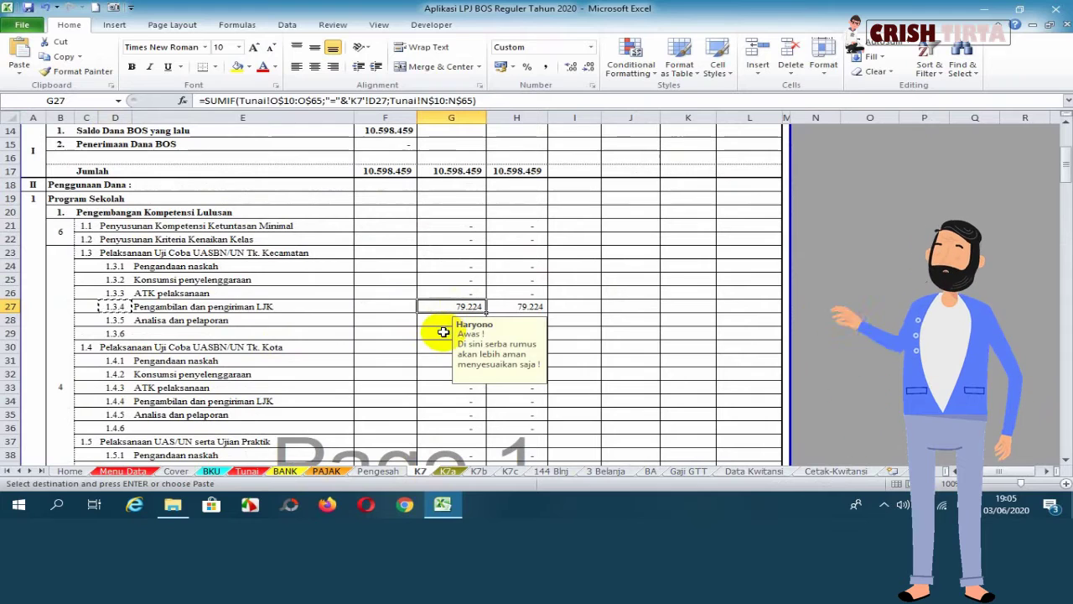
Step: Undo the code paste in BKU cell C11 and recheck the amount for code 1.3.4 on the K7 sheet
{"action": "left_click", "coordinate": [211, 472]}
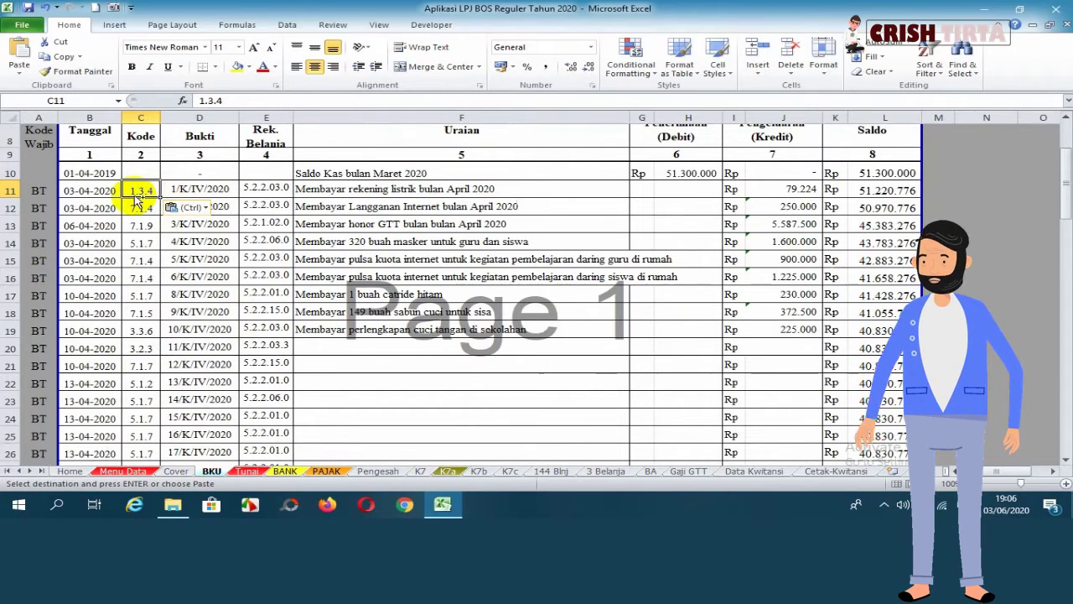
{"action": "key", "text": "ctrl+z"}
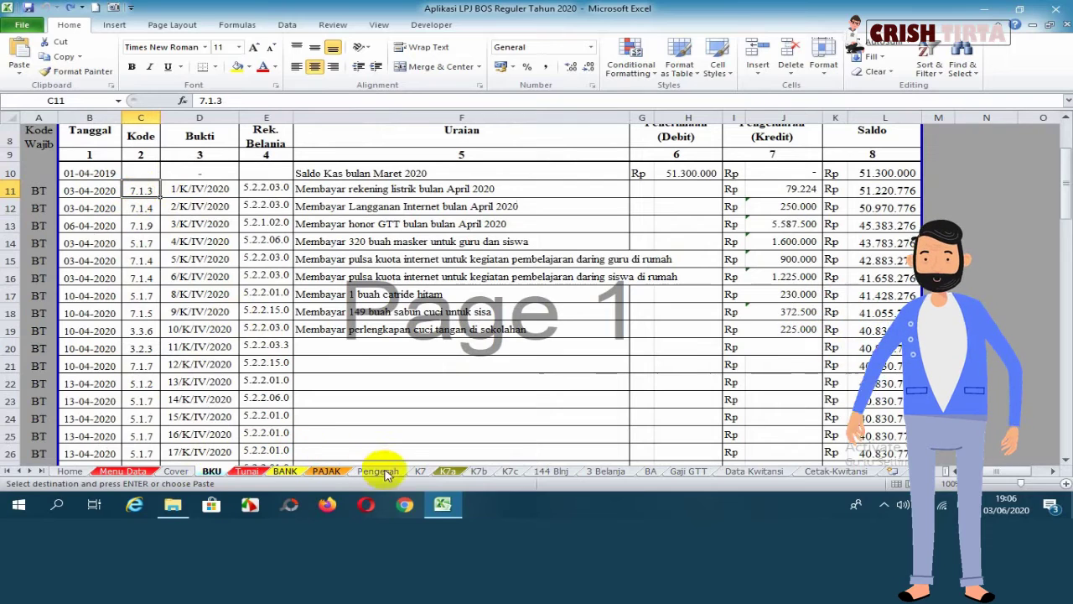
{"action": "left_click", "coordinate": [419, 471]}
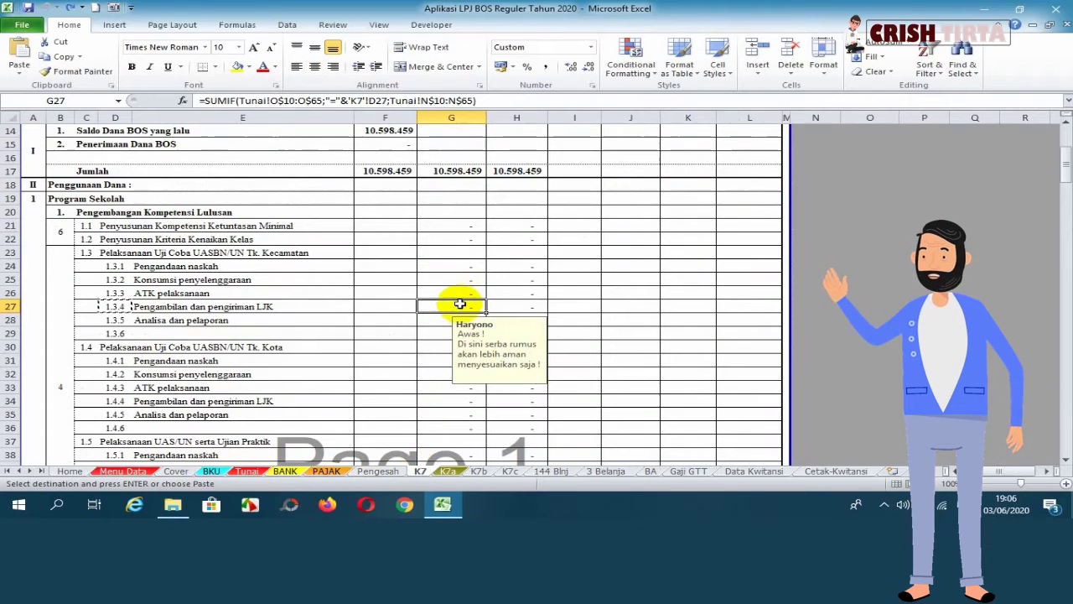
Step: Inspect the Kode heading and the Bukti numbers of the first two transactions on the BKU sheet
{"action": "left_click", "coordinate": [211, 471]}
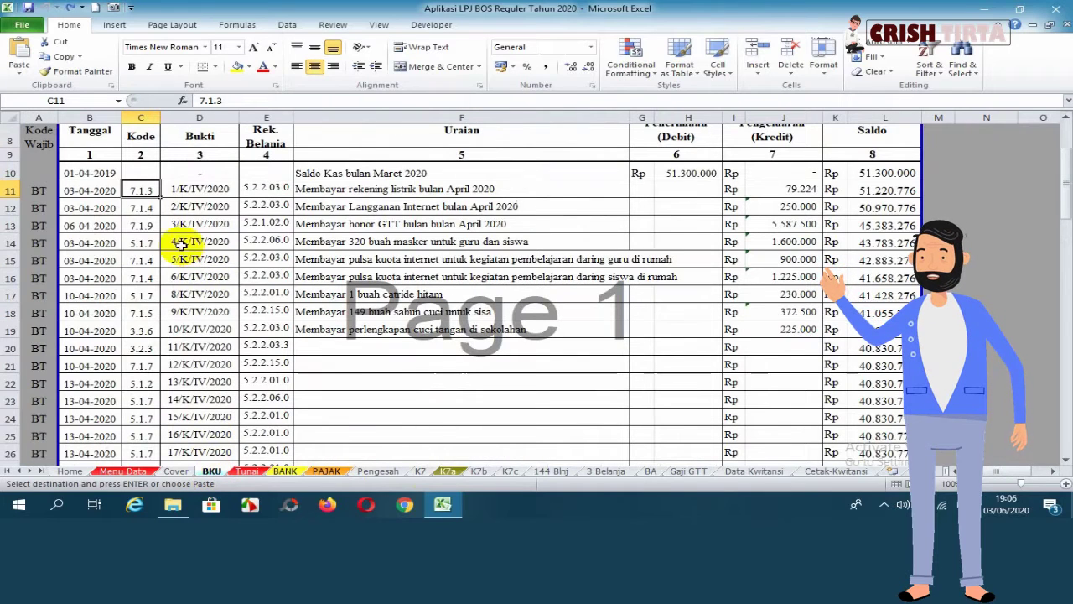
{"action": "left_click", "coordinate": [140, 137]}
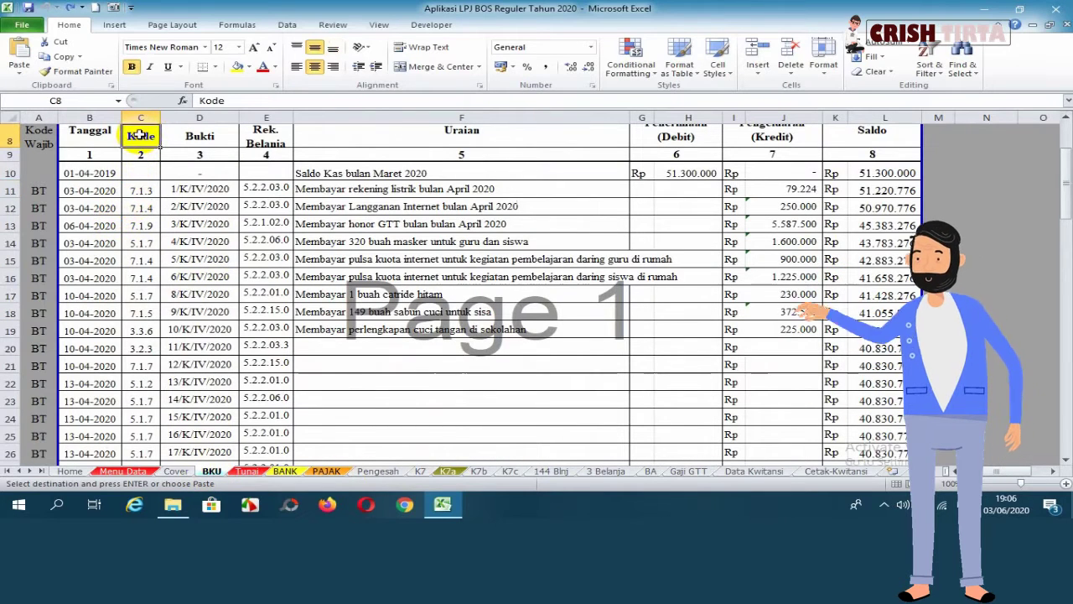
{"action": "left_click", "coordinate": [192, 188]}
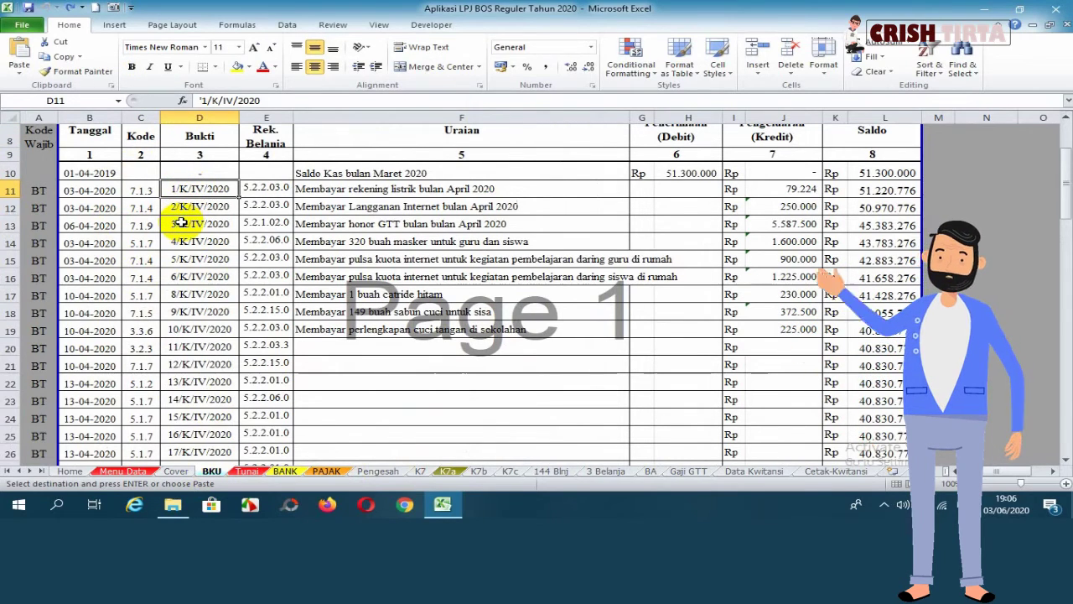
{"action": "left_click", "coordinate": [202, 208]}
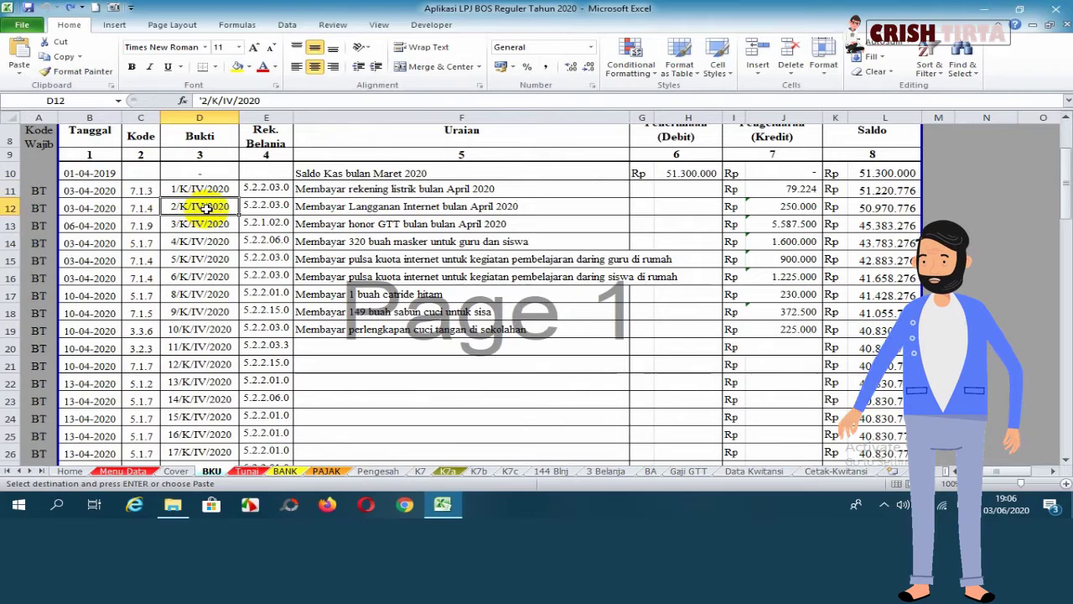
{"action": "left_click", "coordinate": [204, 189]}
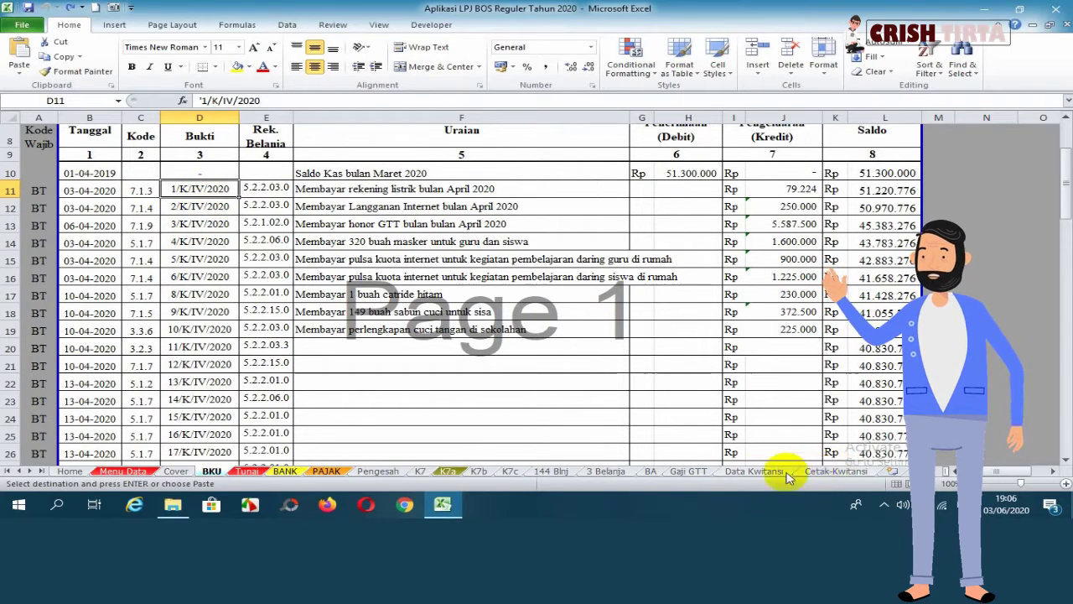
Step: Inspect the receipt number, payer and amount-in-words fields of the receipt on the Cetak-Kwitansi sheet
{"action": "left_click", "coordinate": [830, 474]}
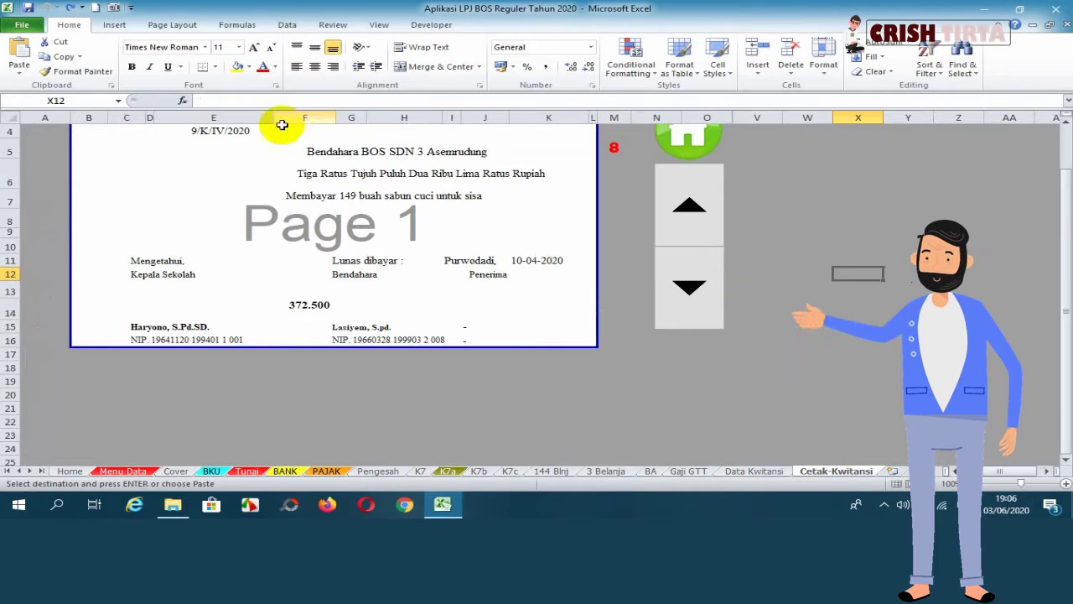
{"action": "scroll", "coordinate": [268, 151], "scroll_direction": "up", "scroll_amount": 1}
{"action": "left_click", "coordinate": [207, 175]}
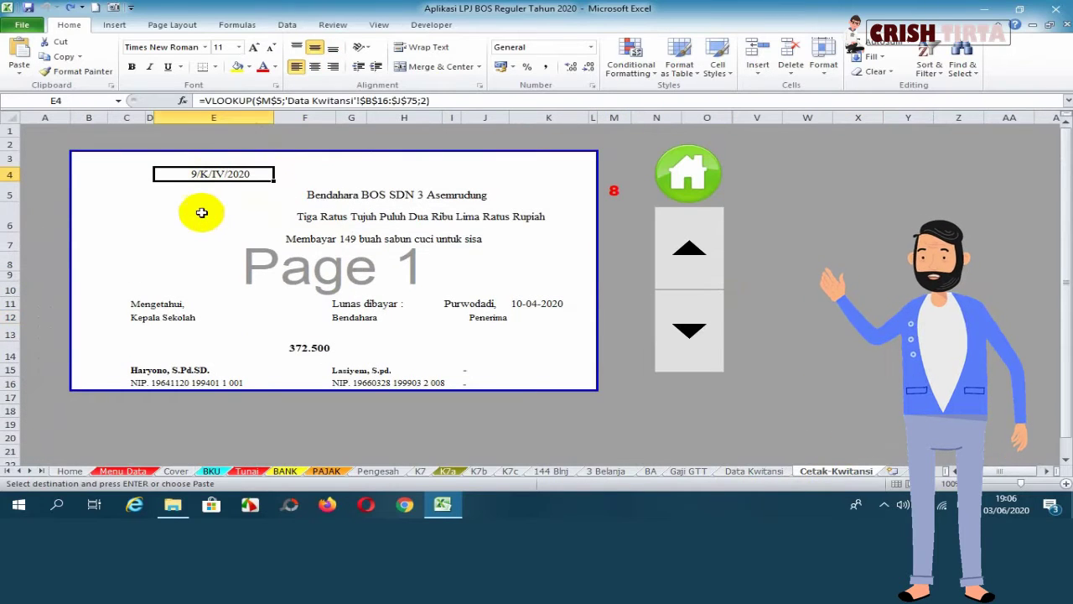
{"action": "left_click", "coordinate": [312, 198]}
{"action": "left_click", "coordinate": [303, 222]}
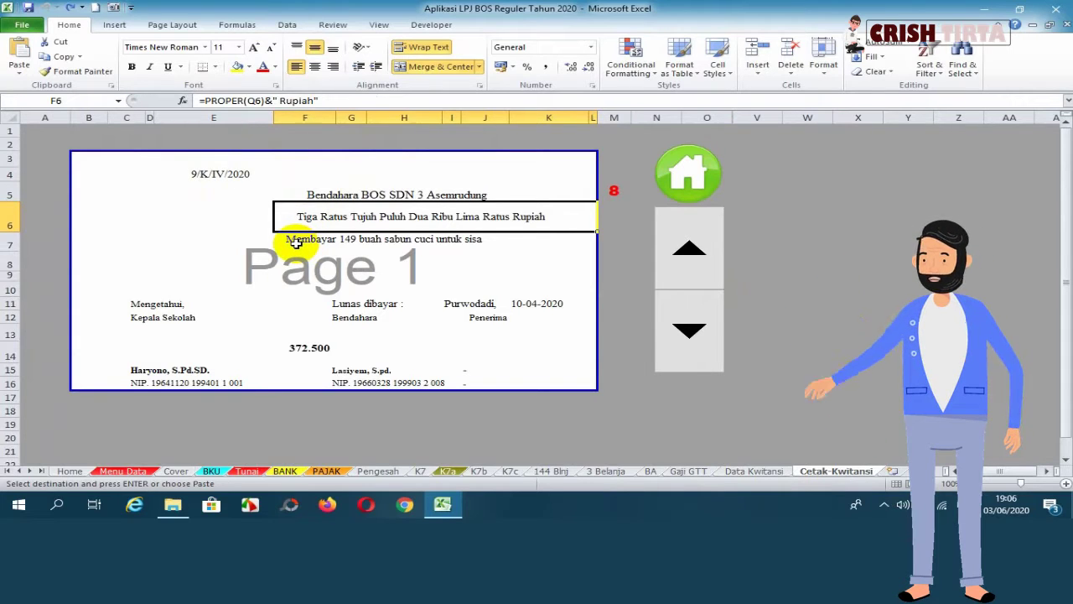
Step: Change the Kode Wajib of the April electricity bill in BKU cell A11 to BB
{"action": "left_click", "coordinate": [211, 470]}
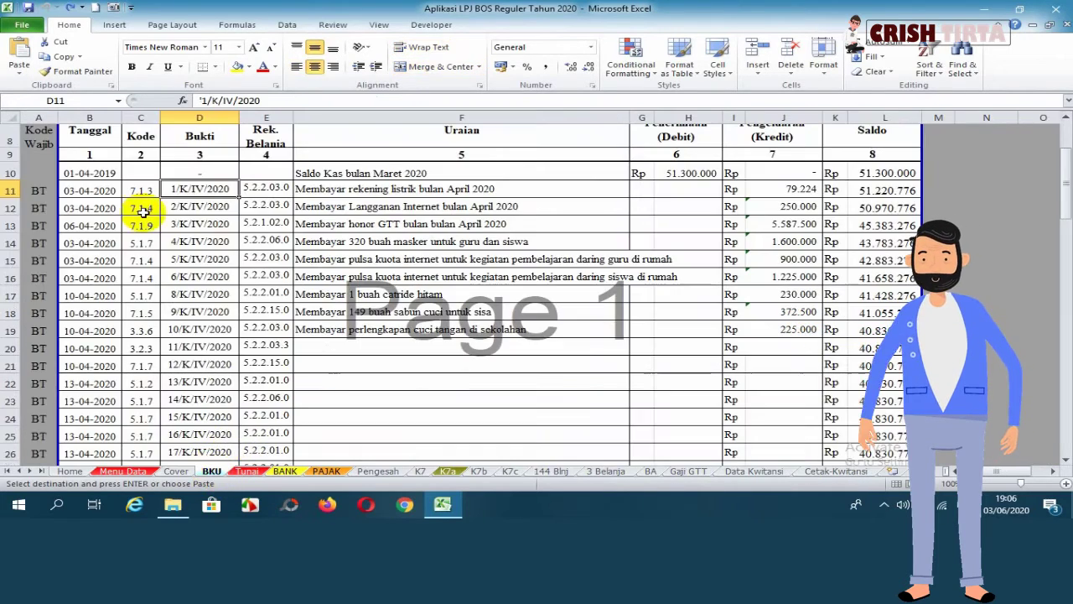
{"action": "scroll", "coordinate": [30, 353], "scroll_direction": "down", "scroll_amount": 1}
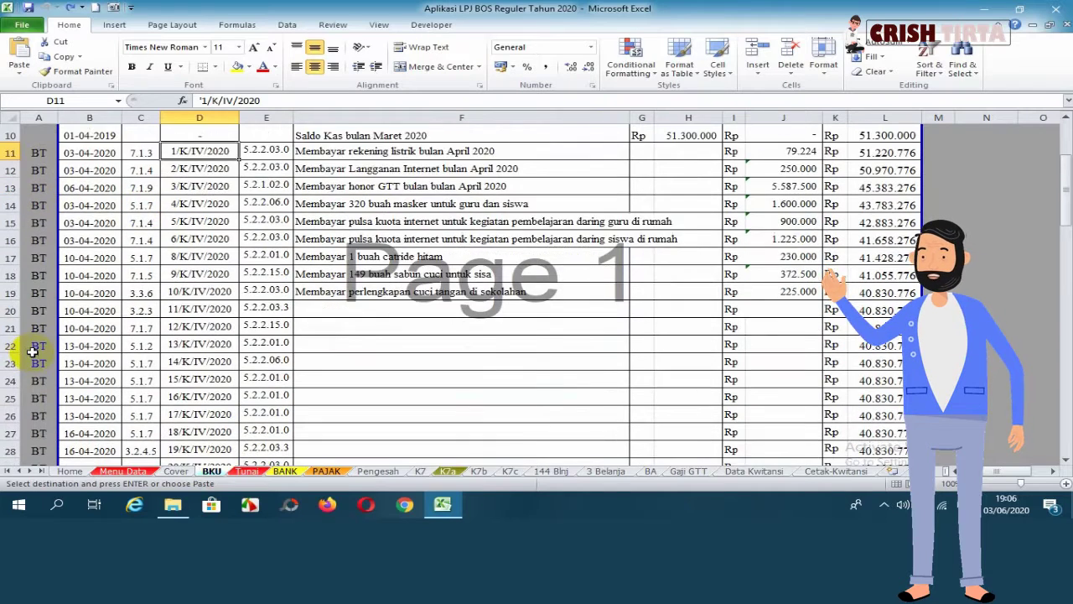
{"action": "left_click", "coordinate": [38, 167]}
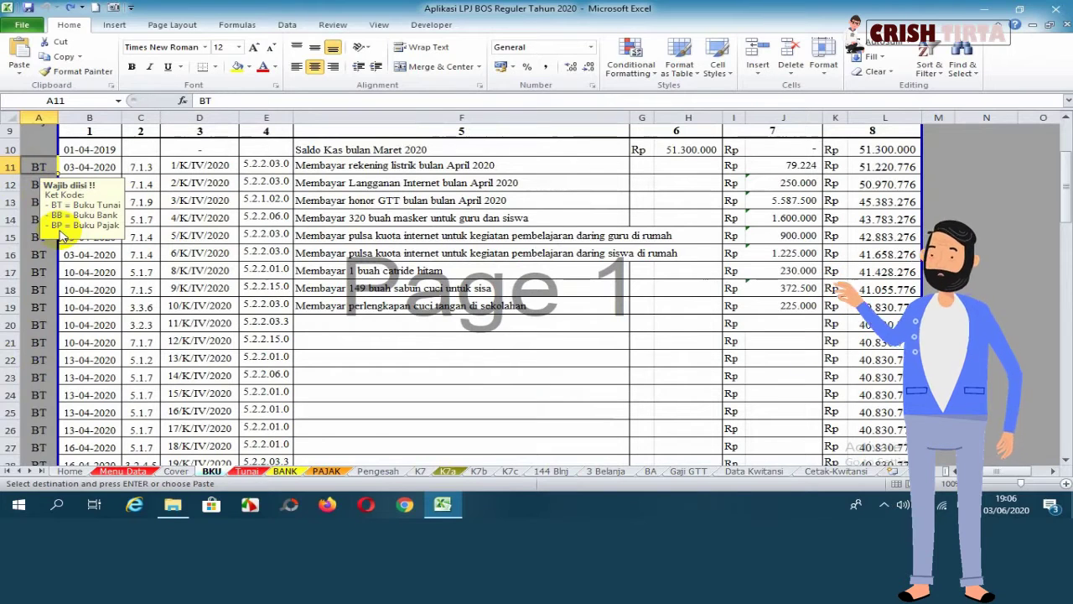
{"action": "type", "text": "BB"}
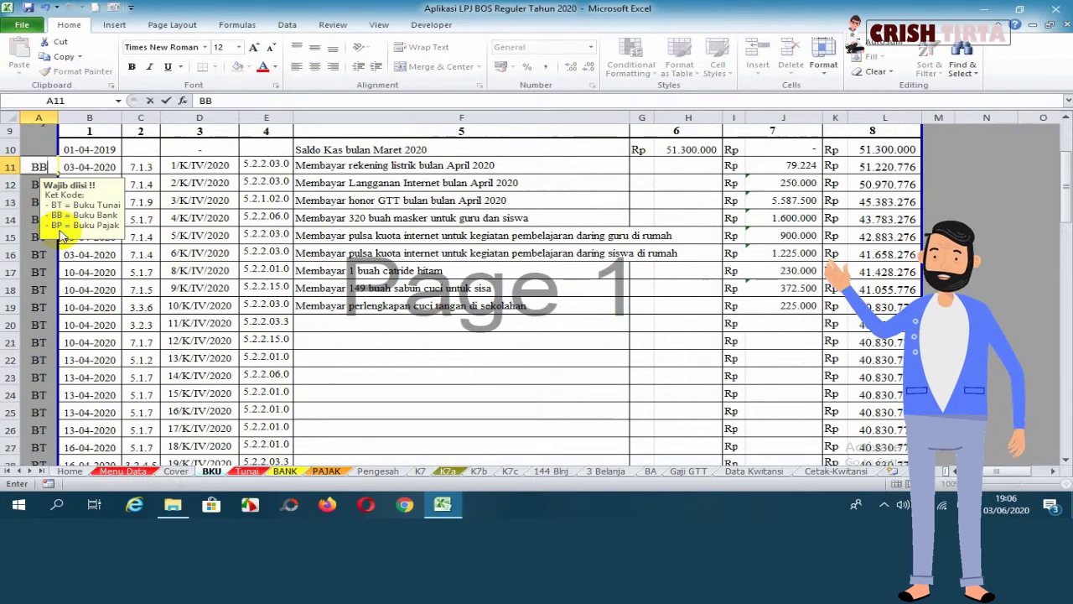
{"action": "key", "text": "Return"}
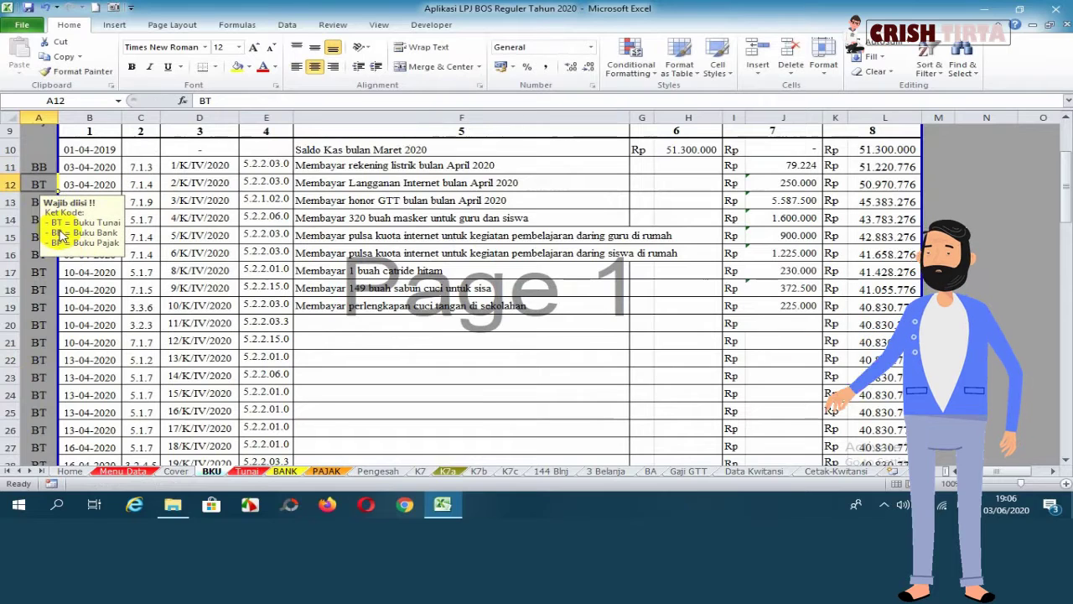
Step: Examine row 12 and the neighbouring transactions on the Tunai sheet for the effect of the BB code
{"action": "left_click", "coordinate": [247, 471]}
{"action": "scroll", "coordinate": [372, 242], "scroll_direction": "up", "scroll_amount": 8}
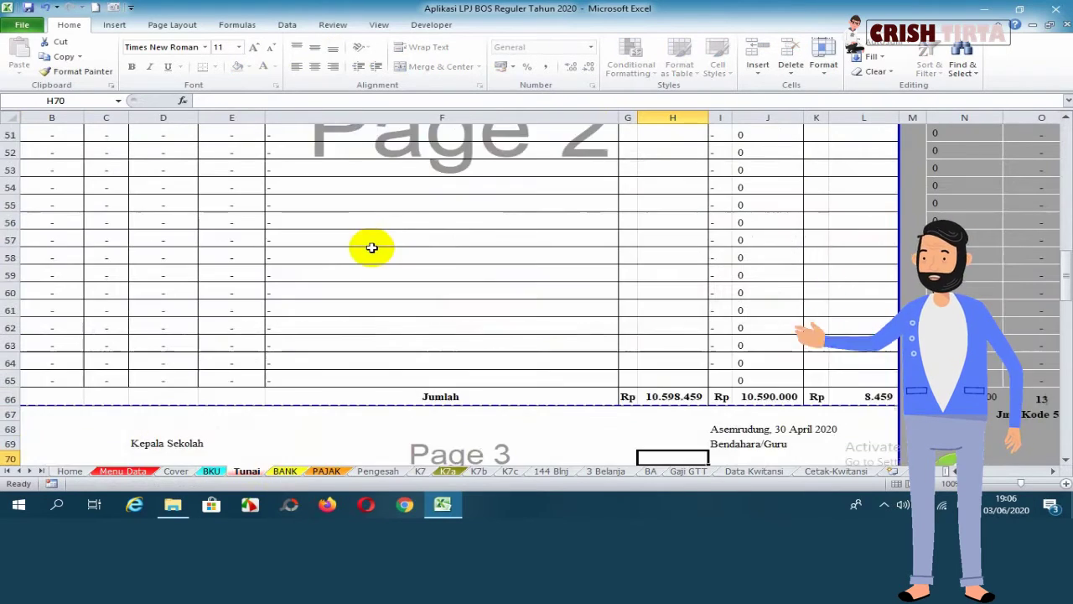
{"action": "scroll", "coordinate": [371, 247], "scroll_direction": "up", "scroll_amount": 9}
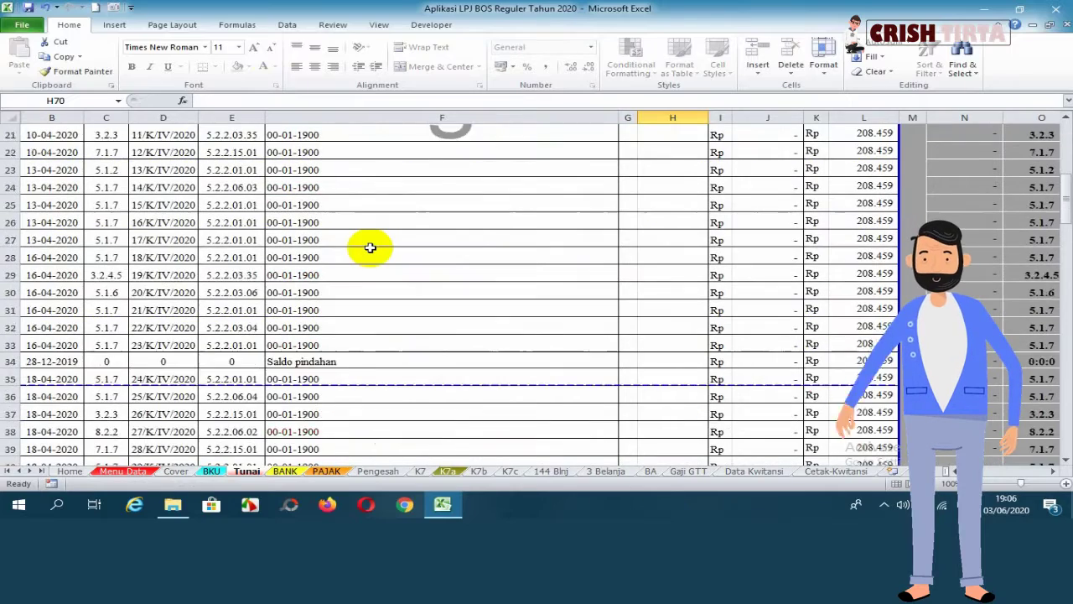
{"action": "scroll", "coordinate": [369, 247], "scroll_direction": "up", "scroll_amount": 3}
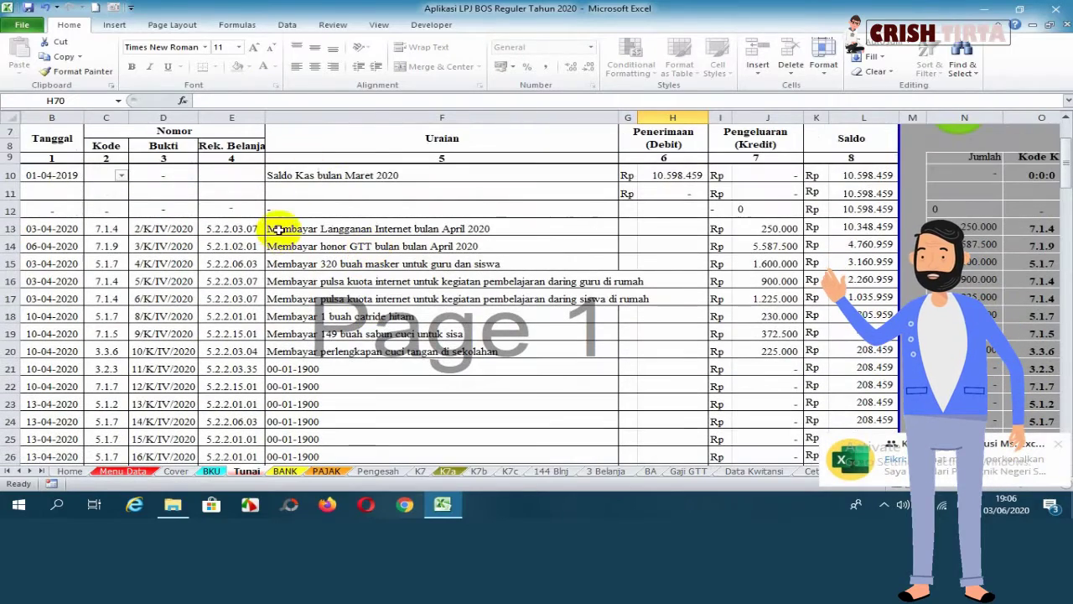
{"action": "left_click", "coordinate": [286, 209]}
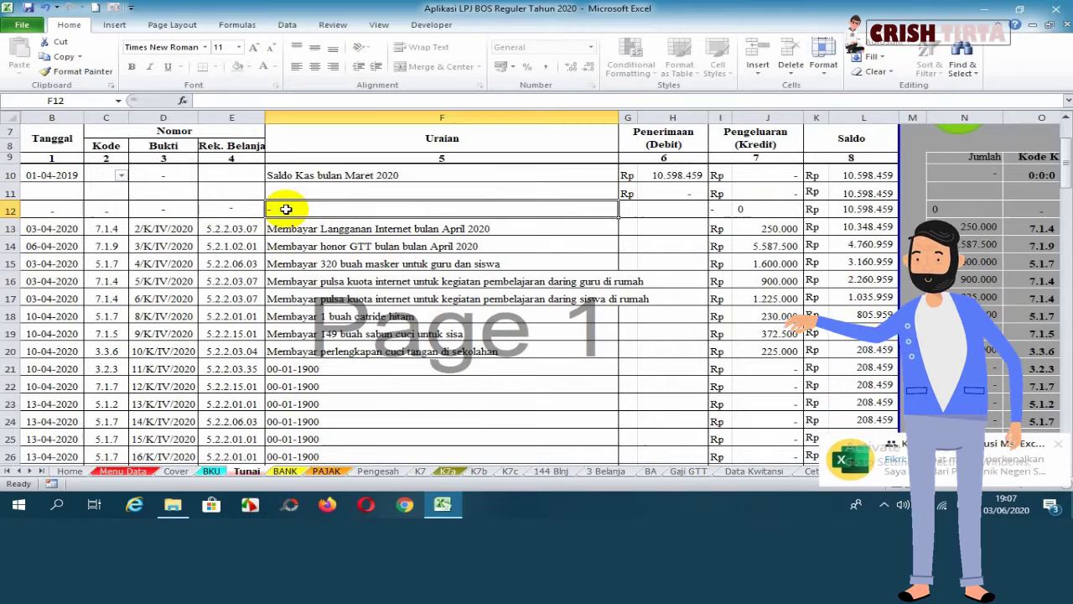
{"action": "left_click", "coordinate": [284, 244]}
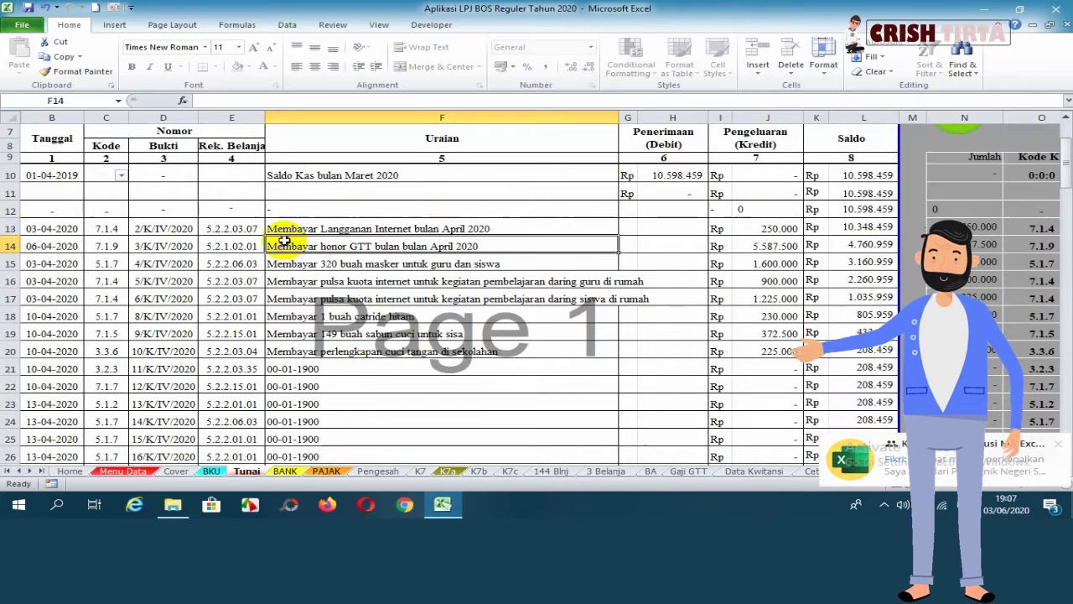
{"action": "left_click", "coordinate": [645, 175]}
{"action": "left_click", "coordinate": [304, 230]}
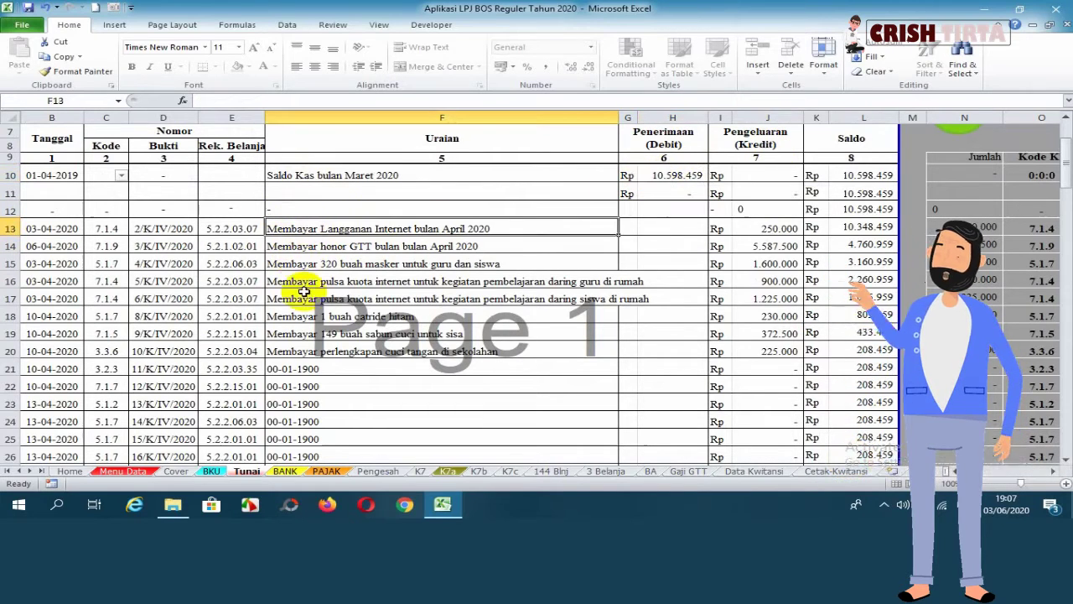
{"action": "left_click", "coordinate": [288, 211]}
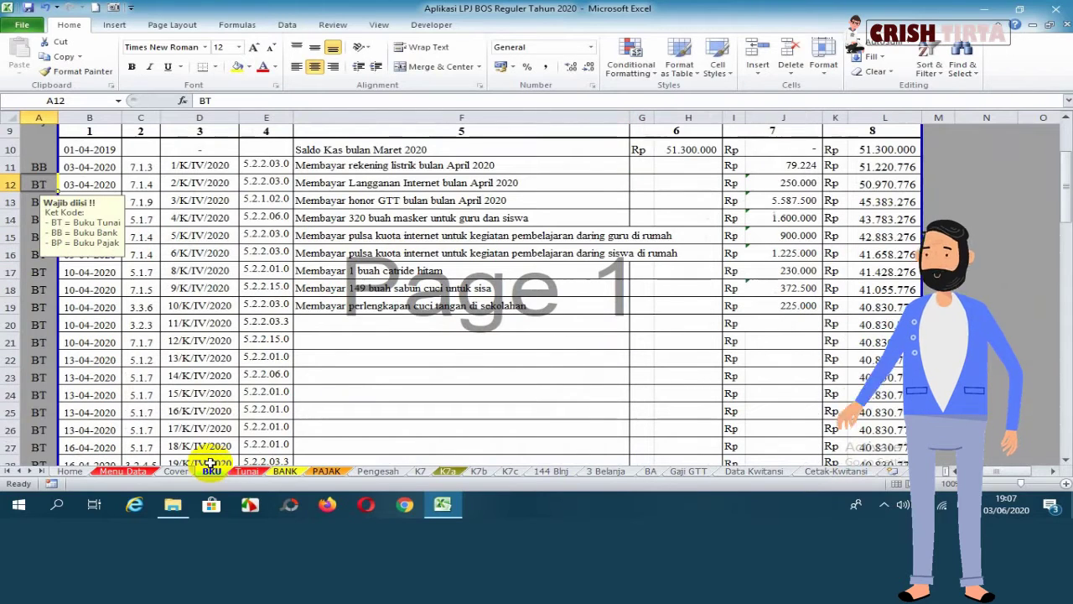
Step: Undo the BB entry in BKU cell A11 and recheck the electricity bill row on the Tunai sheet
{"action": "key", "text": "ctrl+z"}
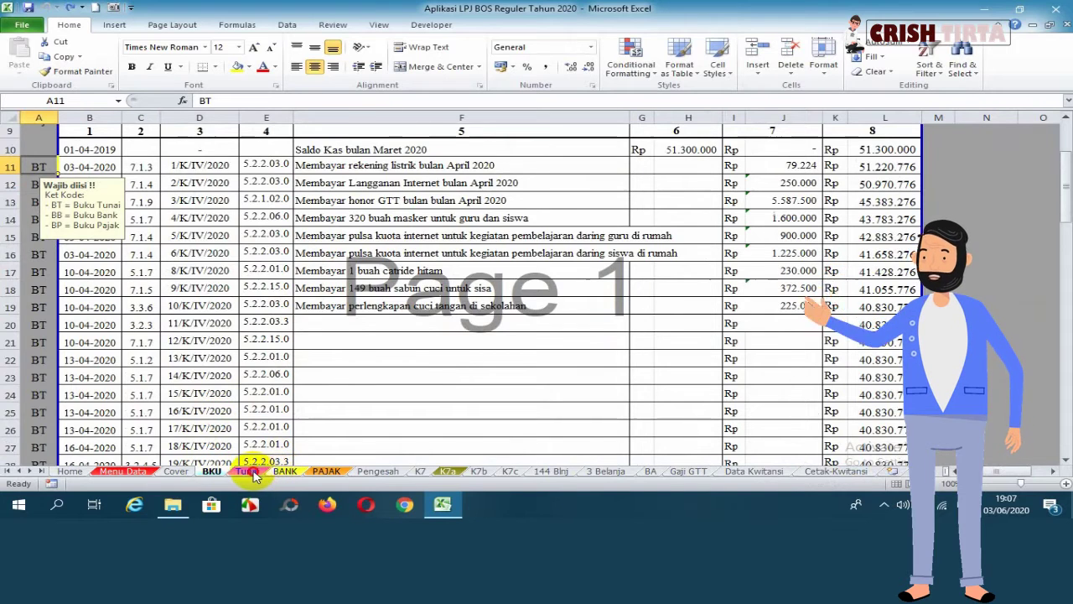
{"action": "left_click", "coordinate": [247, 471]}
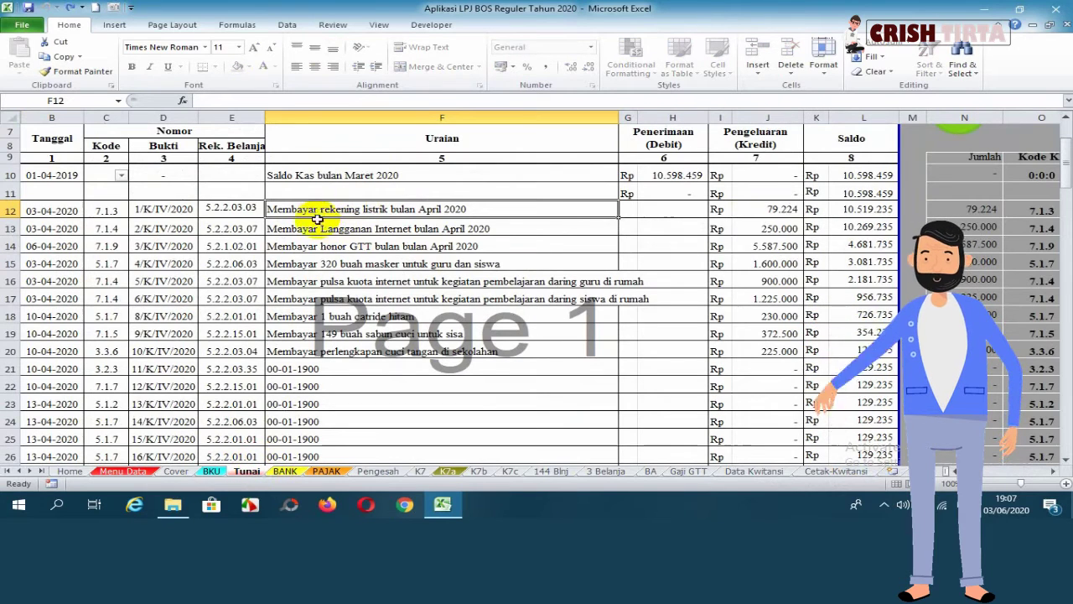
{"action": "left_click", "coordinate": [211, 471]}
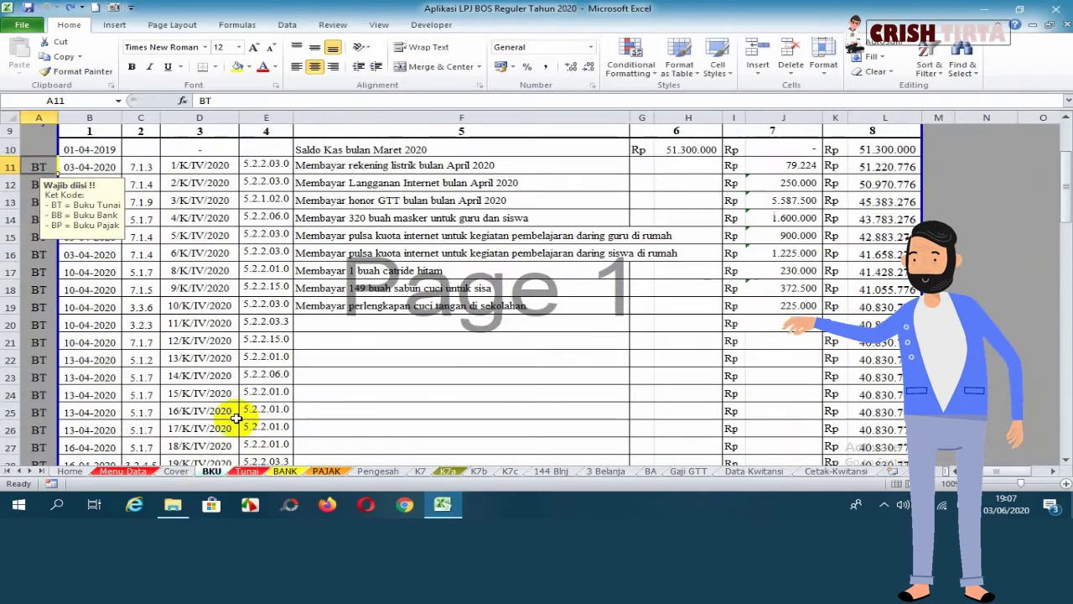
Step: Examine the BKU rows from row 19 down to row 45 for entries without a Uraian
{"action": "left_click", "coordinate": [172, 306]}
{"action": "left_click", "coordinate": [30, 342]}
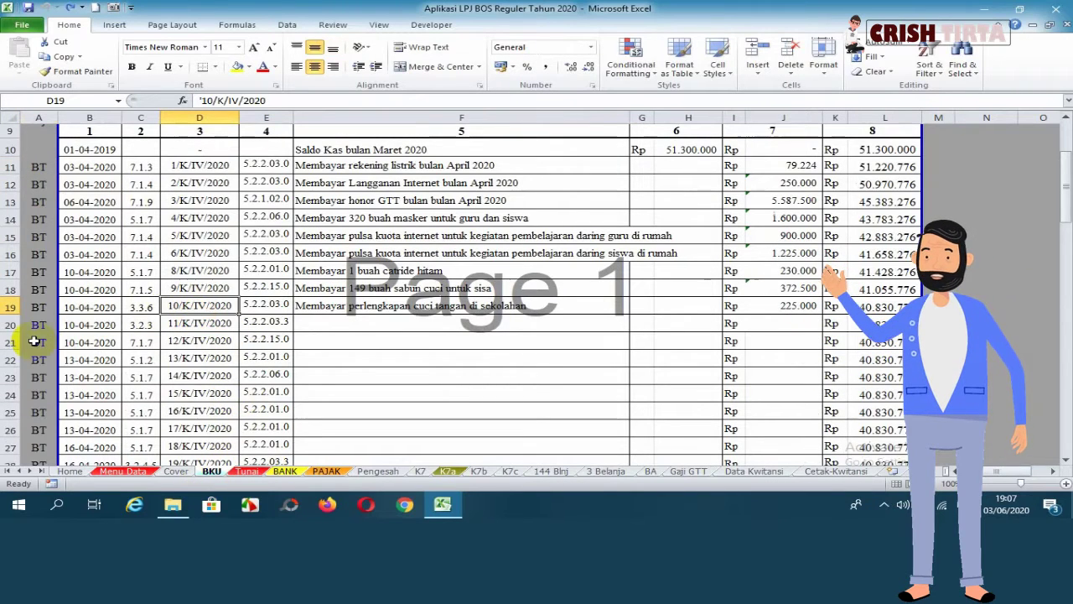
{"action": "scroll", "coordinate": [151, 327], "scroll_direction": "down", "scroll_amount": 5}
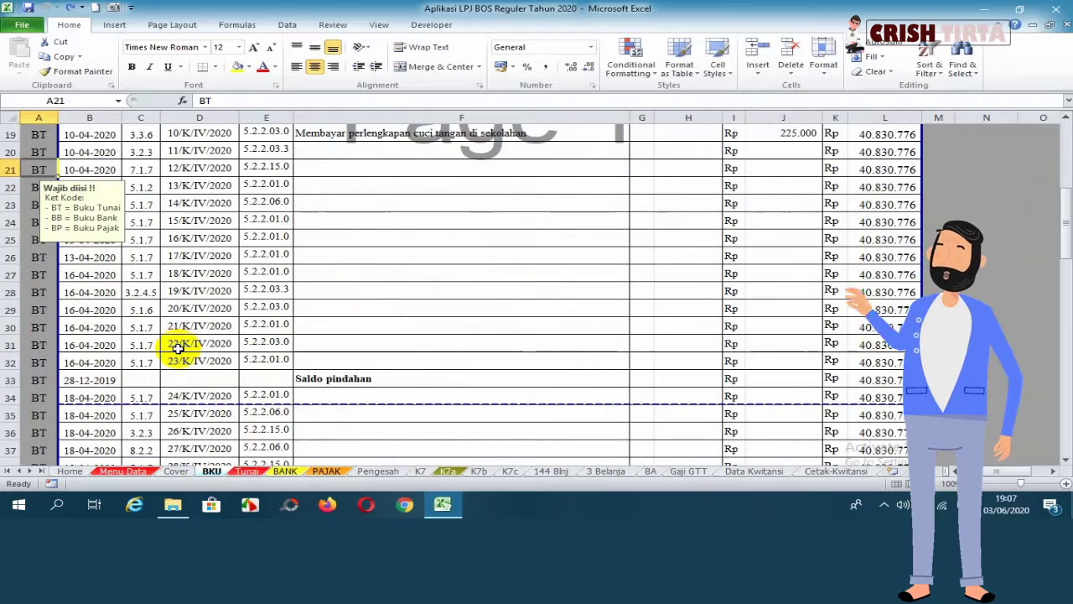
{"action": "scroll", "coordinate": [175, 347], "scroll_direction": "down", "scroll_amount": 1}
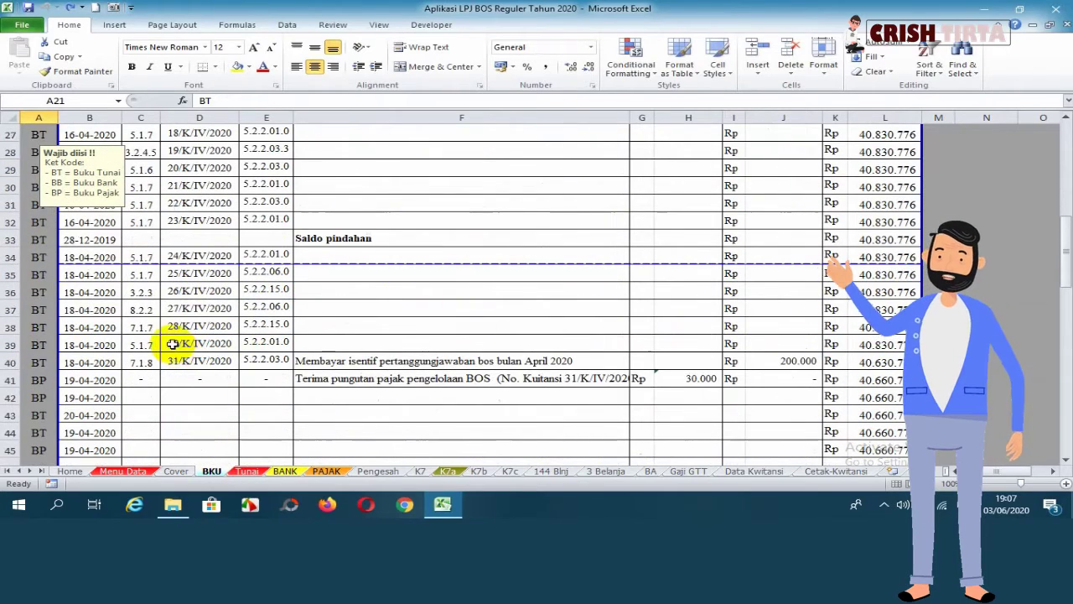
{"action": "scroll", "coordinate": [179, 343], "scroll_direction": "down", "scroll_amount": 1}
{"action": "scroll", "coordinate": [311, 335], "scroll_direction": "down", "scroll_amount": 2}
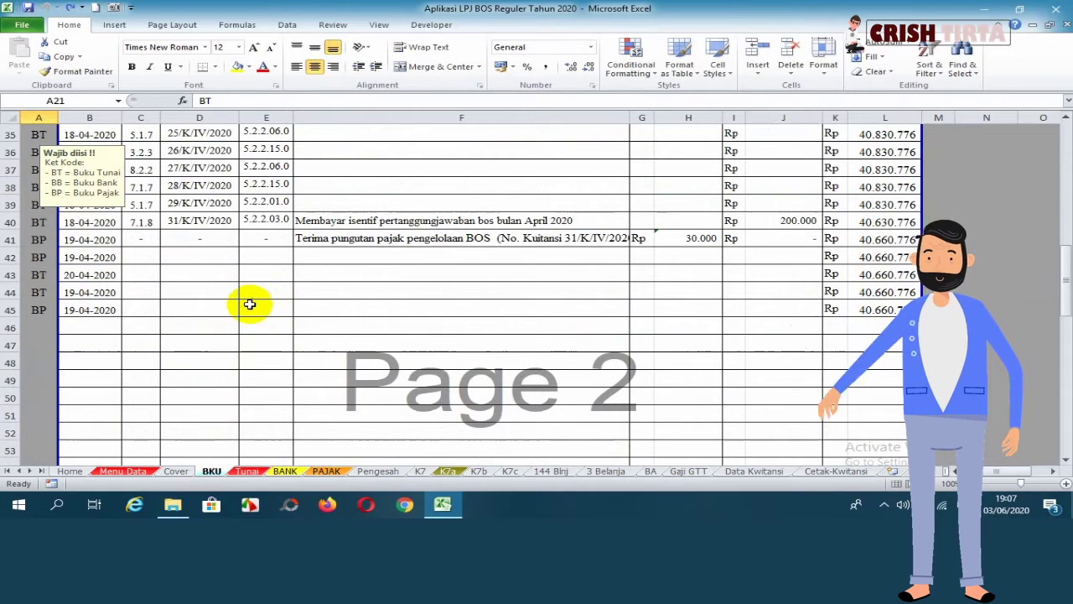
{"action": "left_click", "coordinate": [323, 293]}
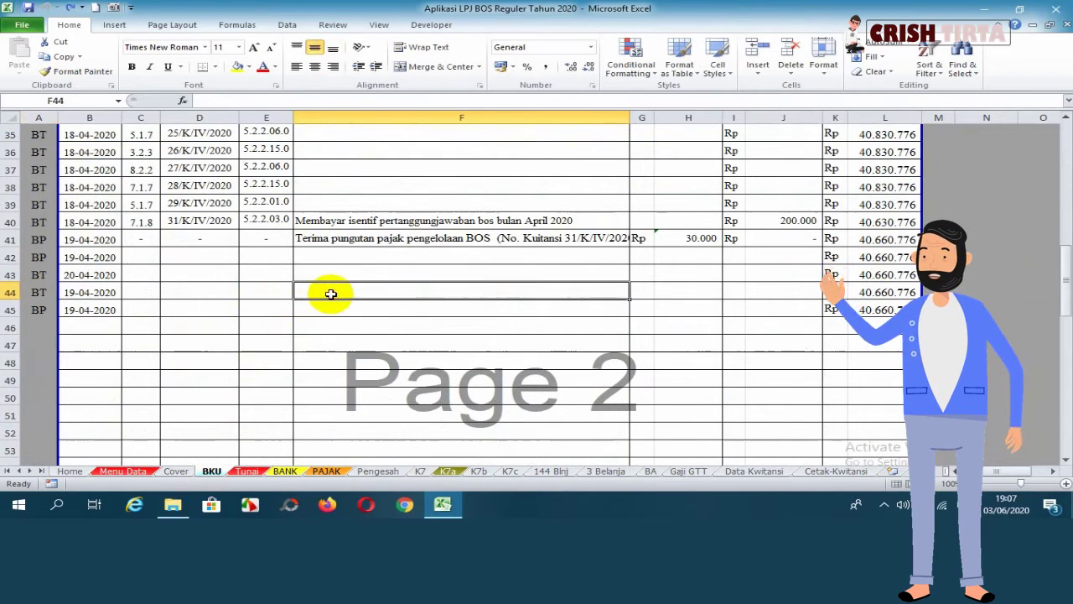
{"action": "left_click", "coordinate": [369, 256]}
{"action": "scroll", "coordinate": [352, 277], "scroll_direction": "up", "scroll_amount": 2}
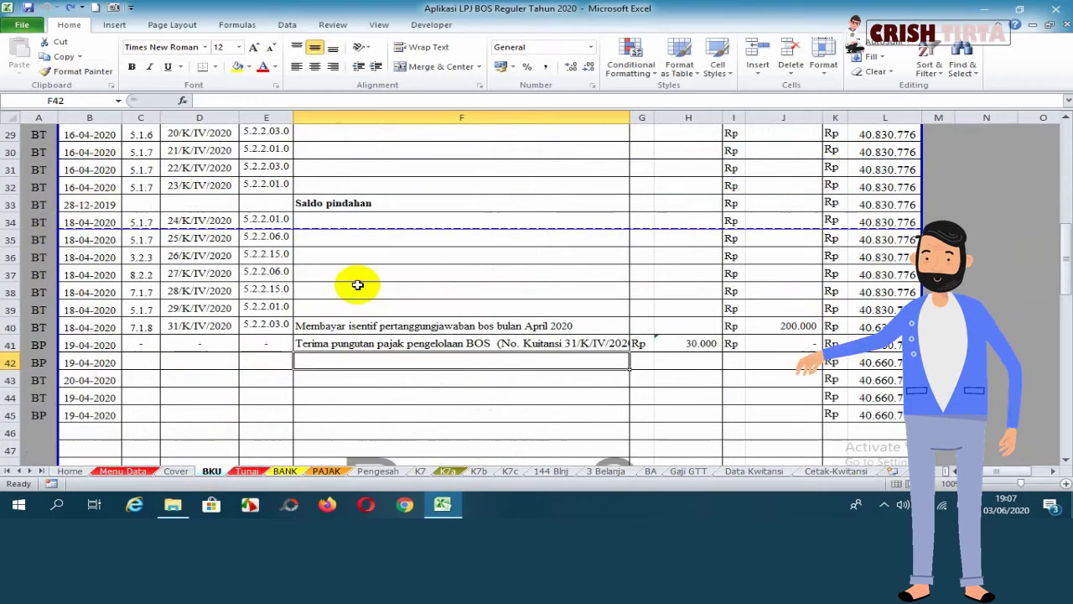
{"action": "left_click", "coordinate": [346, 262]}
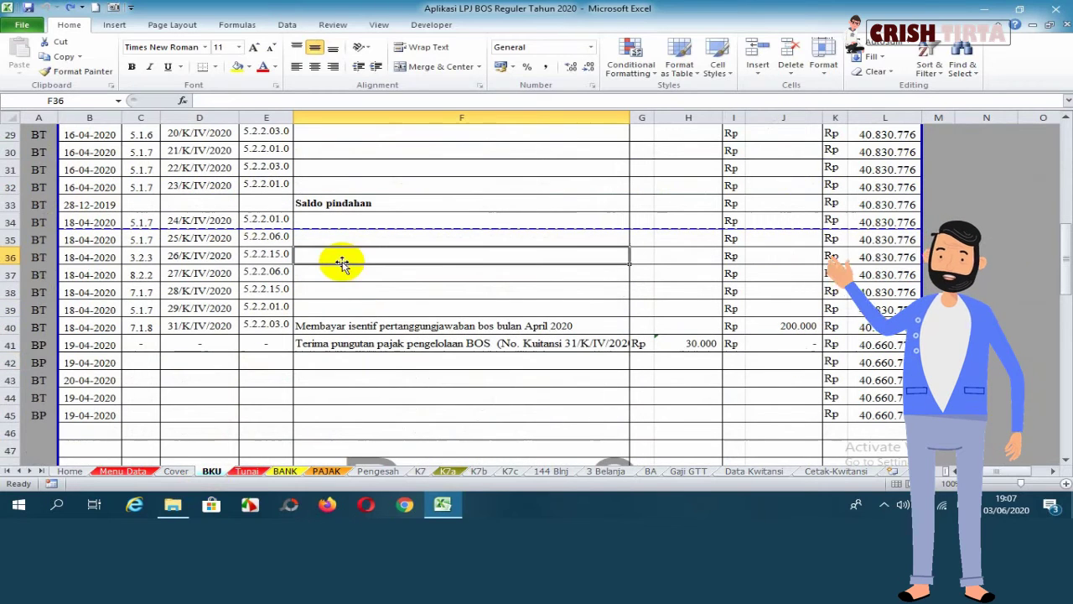
Step: Hide the unused transaction rows 20 to 39 on the BKU sheet
{"action": "left_click", "coordinate": [10, 221]}
{"action": "scroll", "coordinate": [46, 281], "scroll_direction": "up", "scroll_amount": 3}
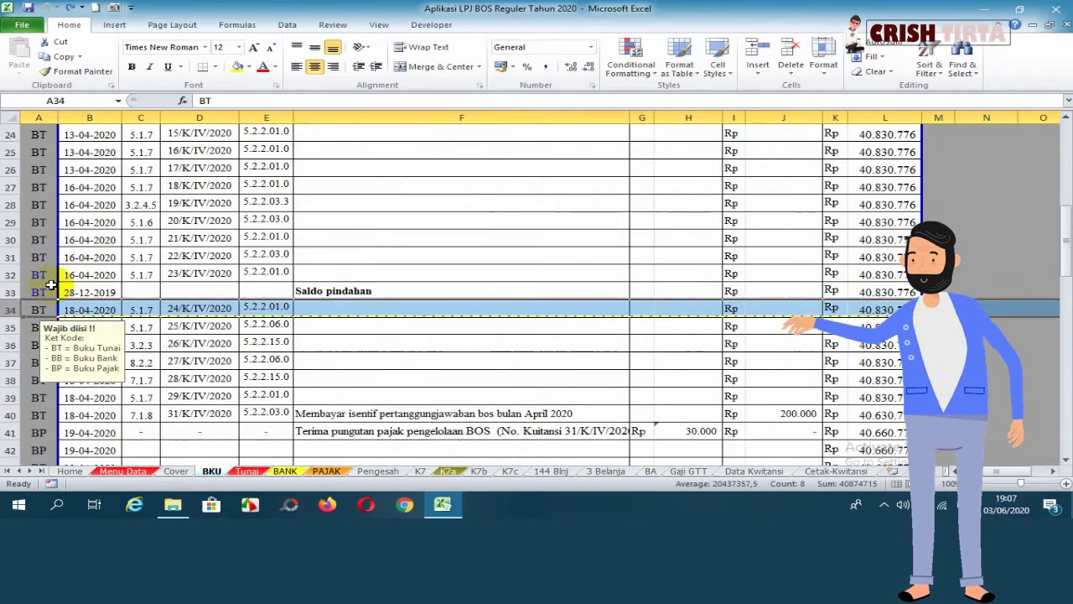
{"action": "scroll", "coordinate": [50, 285], "scroll_direction": "up", "scroll_amount": 2}
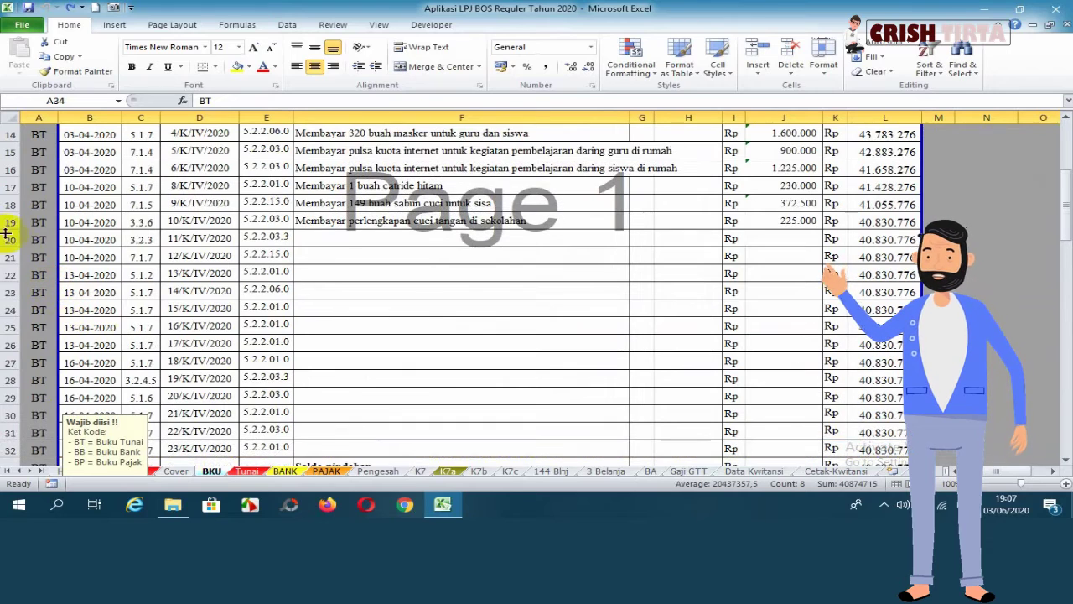
{"action": "left_click_drag", "start_coordinate": [4, 239], "coordinate": [49, 379]}
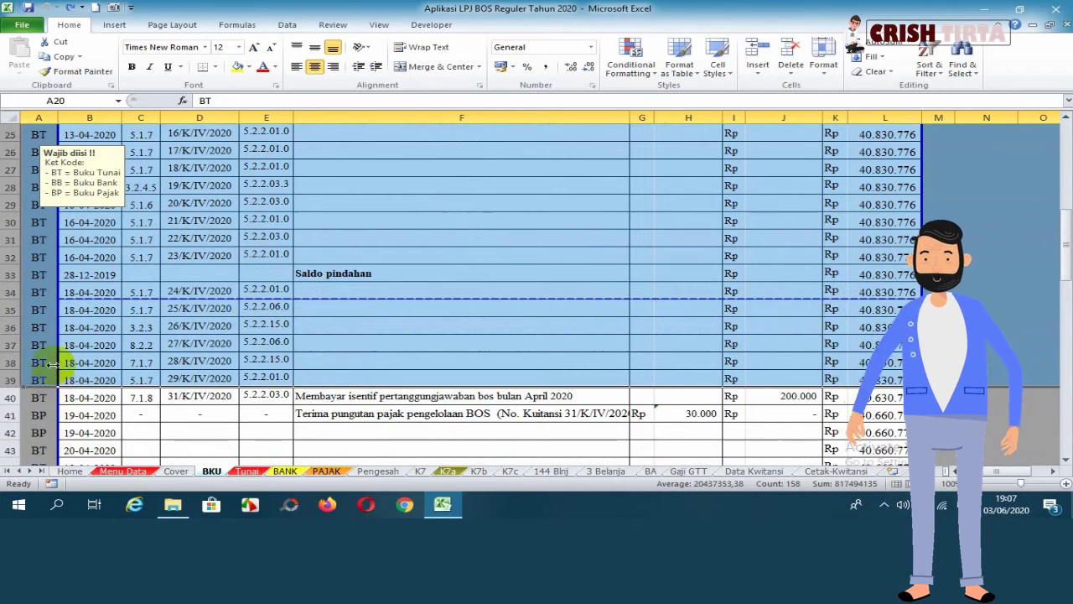
{"action": "right_click", "coordinate": [9, 344]}
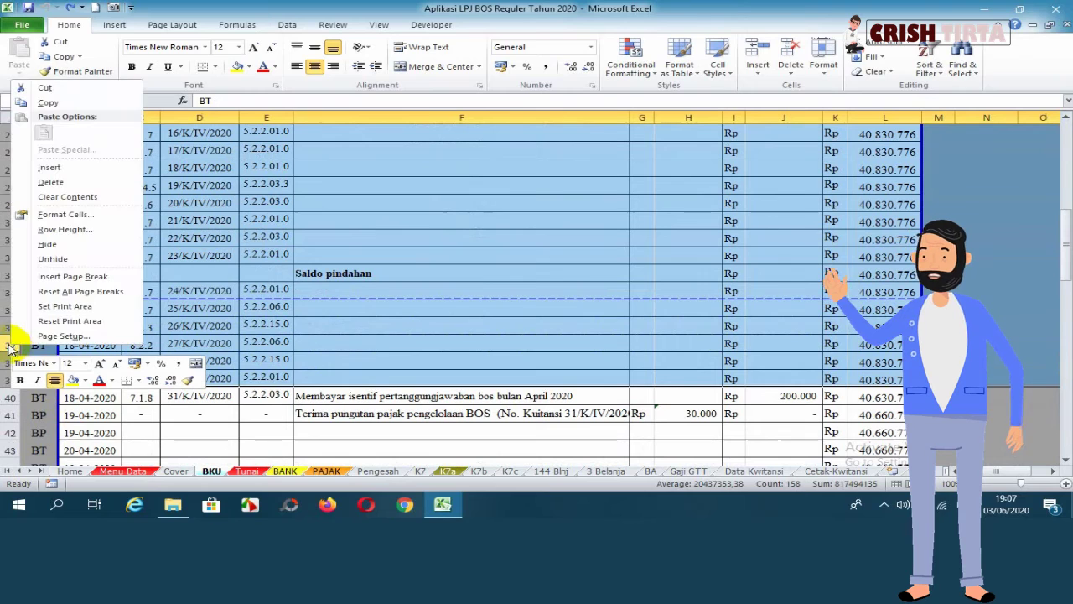
{"action": "left_click", "coordinate": [71, 246]}
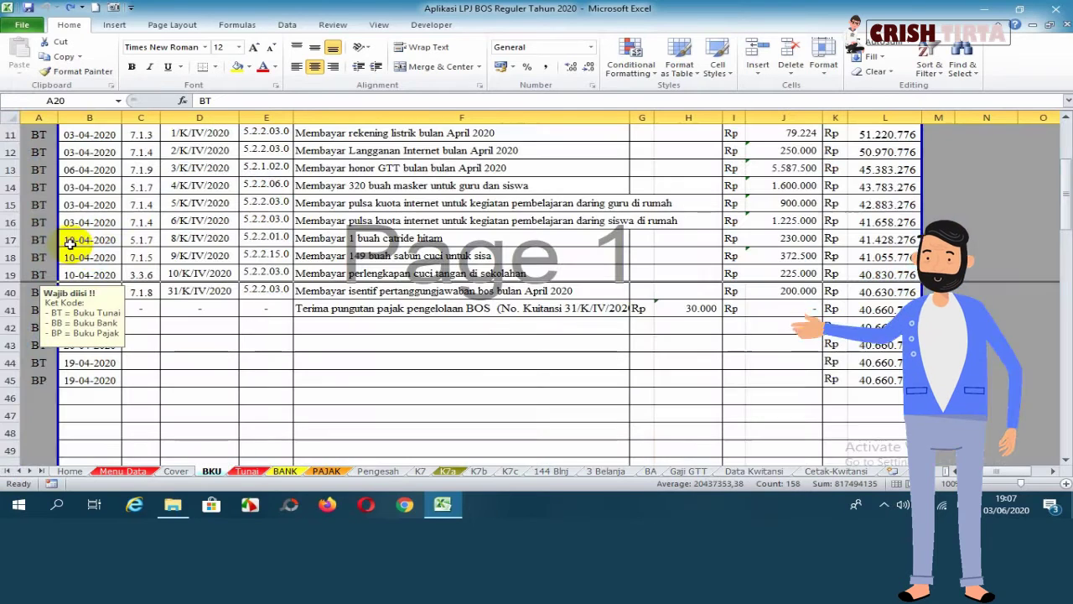
Step: Hide the unused BKU rows from row 42 down to just above the Jumlah row
{"action": "left_click", "coordinate": [416, 225]}
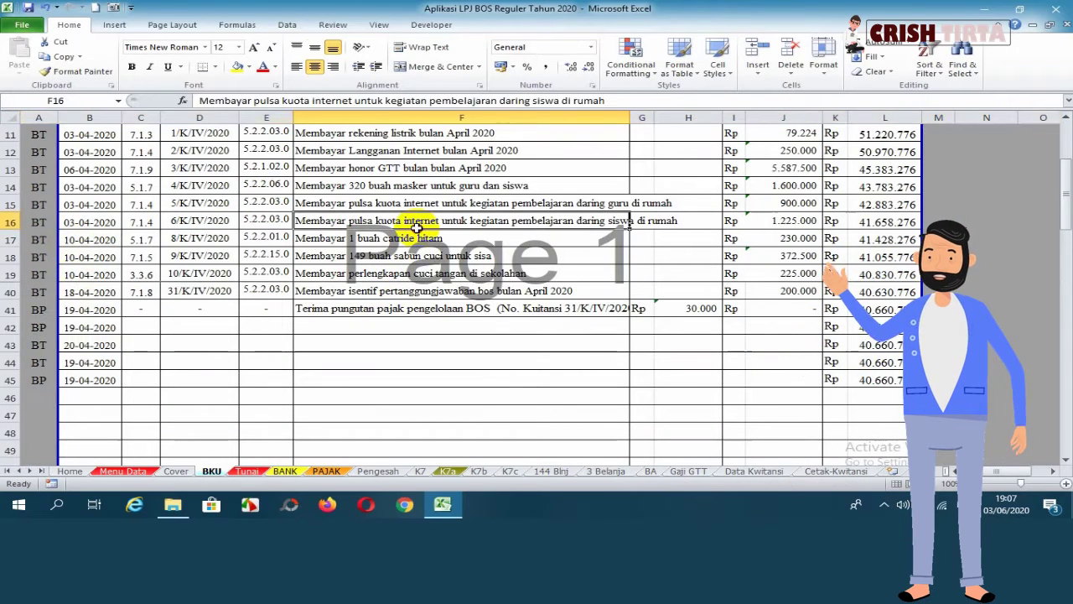
{"action": "left_click", "coordinate": [394, 291]}
{"action": "scroll", "coordinate": [314, 315], "scroll_direction": "down", "scroll_amount": 1}
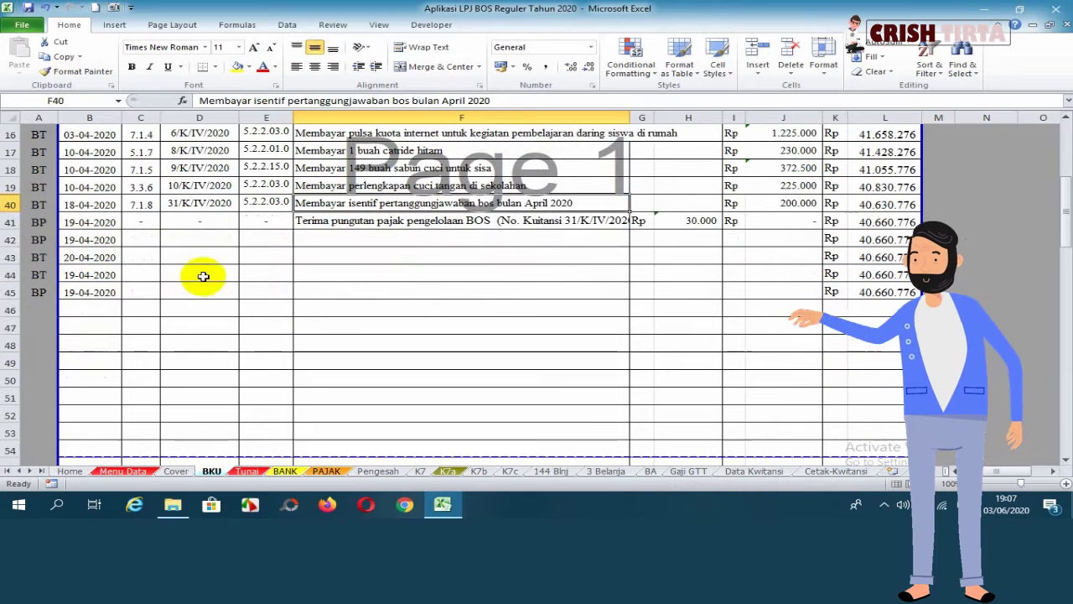
{"action": "left_click_drag", "start_coordinate": [10, 291], "coordinate": [11, 327]}
{"action": "right_click", "coordinate": [10, 268]}
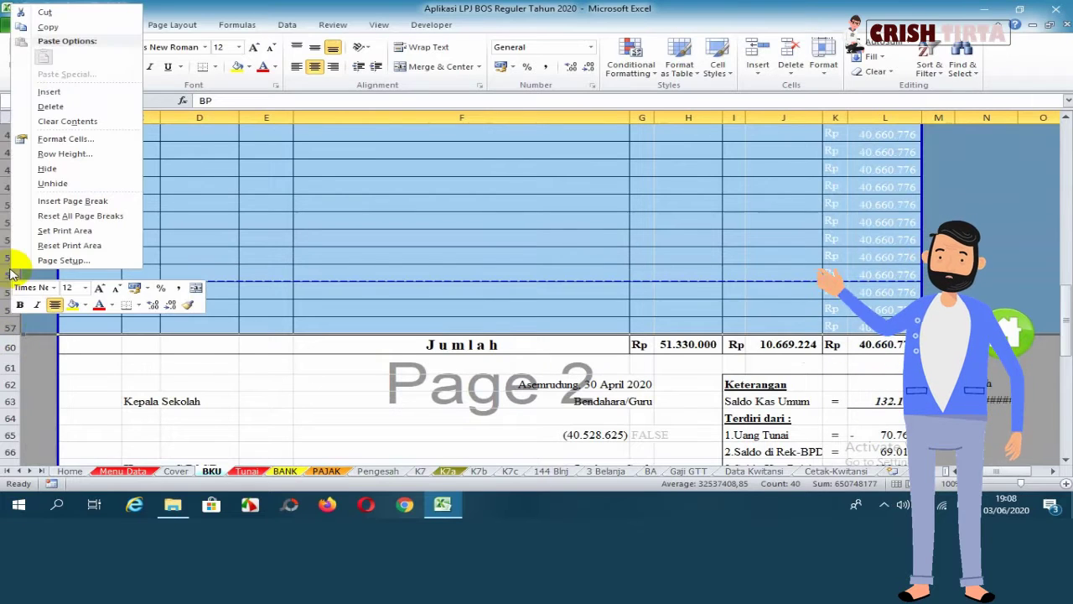
{"action": "left_click", "coordinate": [81, 170]}
{"action": "left_click", "coordinate": [470, 346]}
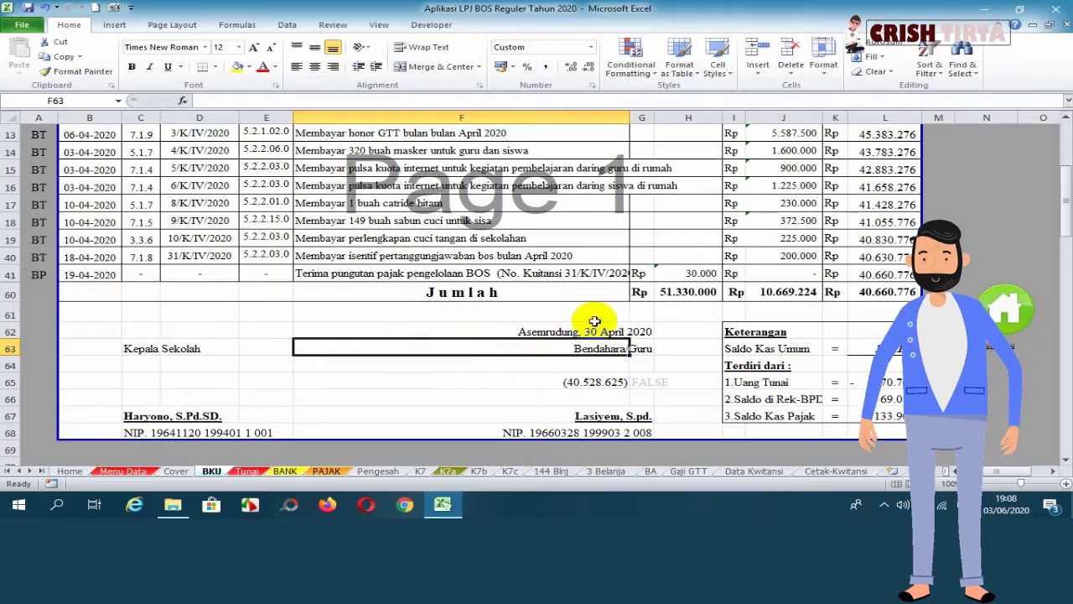
Step: Review the BKU column headings in B7:L9, from Tanggal to Saldo, along with the transactions beneath them
{"action": "left_click", "coordinate": [677, 257]}
{"action": "scroll", "coordinate": [673, 276], "scroll_direction": "up", "scroll_amount": 4}
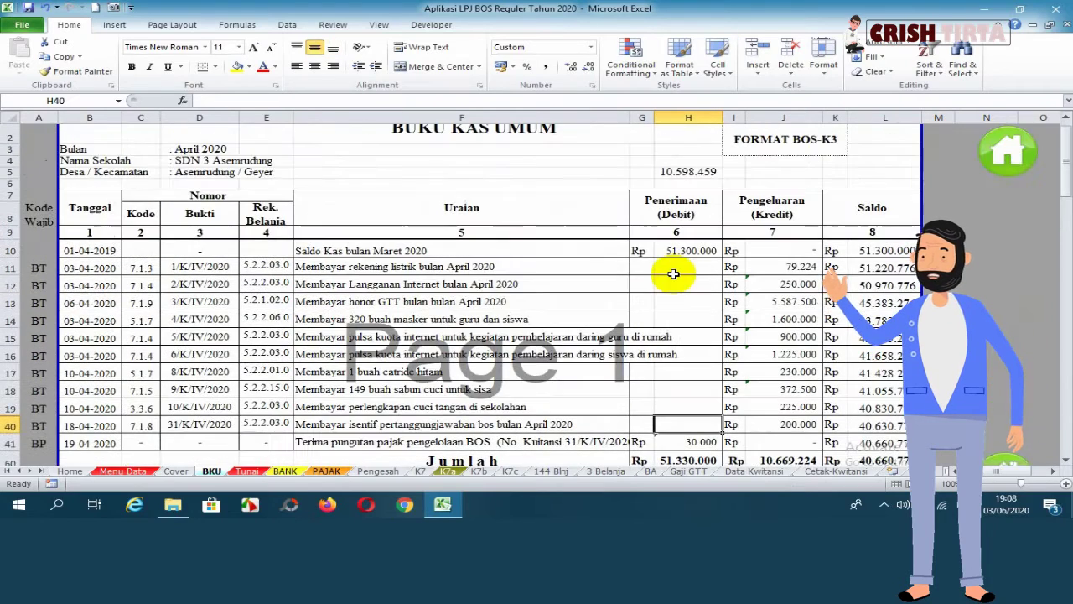
{"action": "left_click_drag", "start_coordinate": [79, 209], "coordinate": [875, 231]}
{"action": "left_click", "coordinate": [533, 295]}
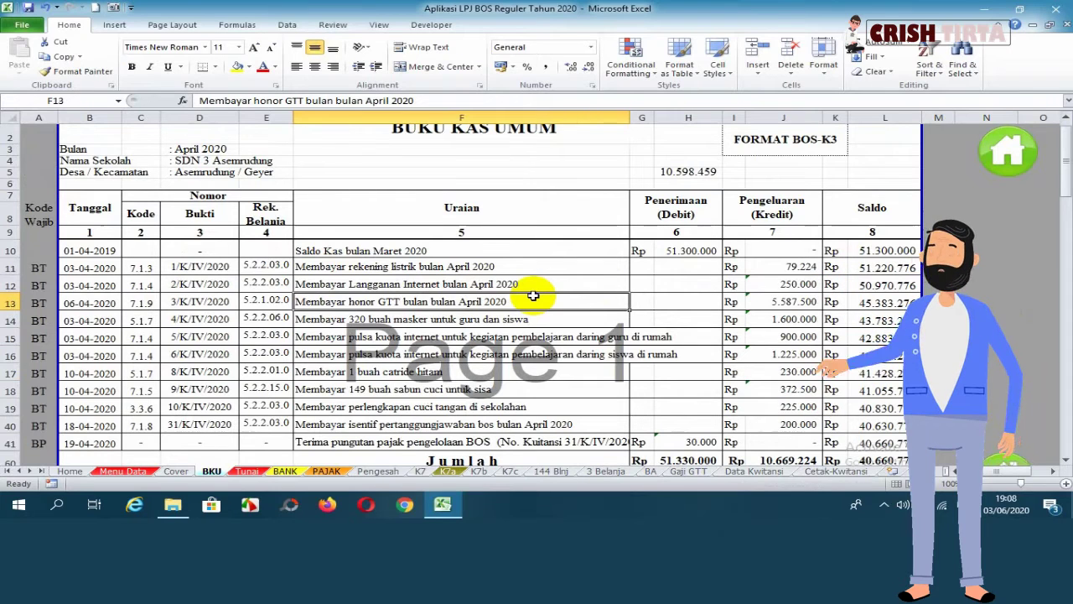
{"action": "left_click_drag", "start_coordinate": [89, 208], "coordinate": [876, 231]}
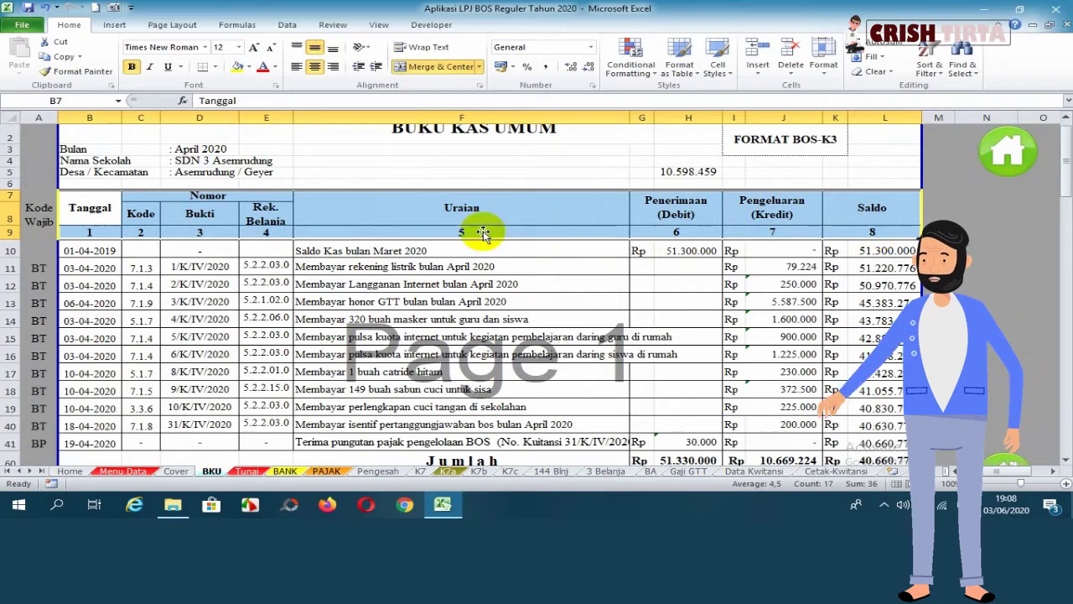
{"action": "left_click_drag", "start_coordinate": [89, 209], "coordinate": [862, 231]}
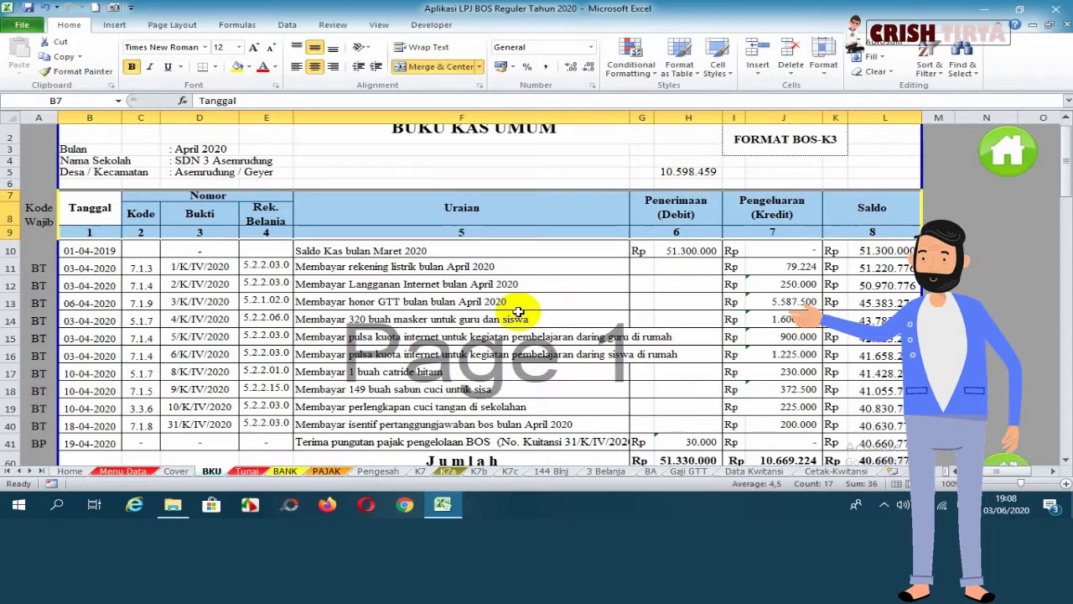
{"action": "left_click", "coordinate": [493, 288]}
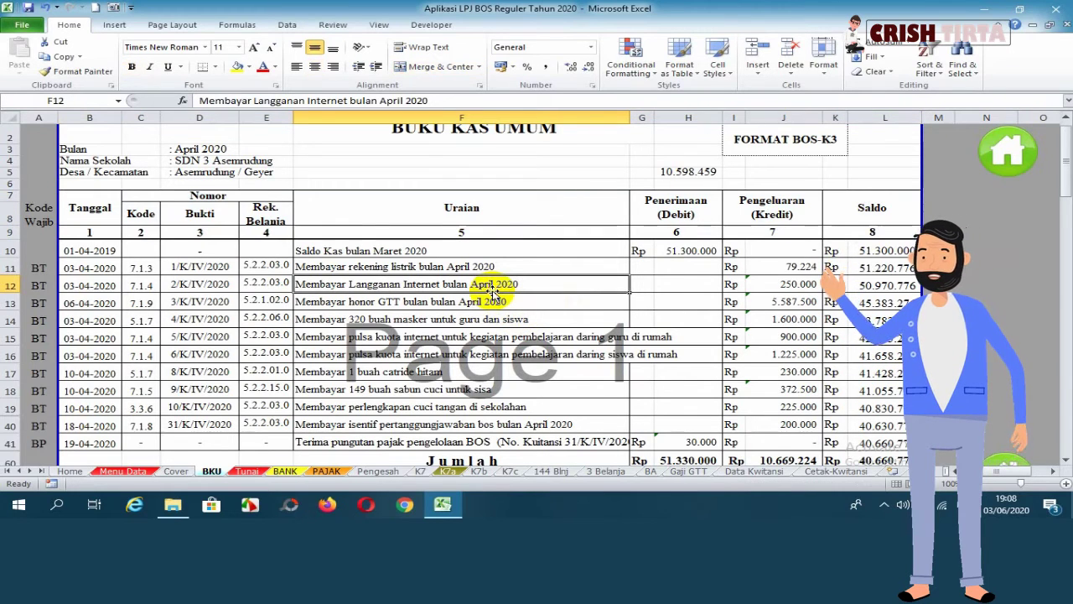
{"action": "left_click", "coordinate": [86, 212]}
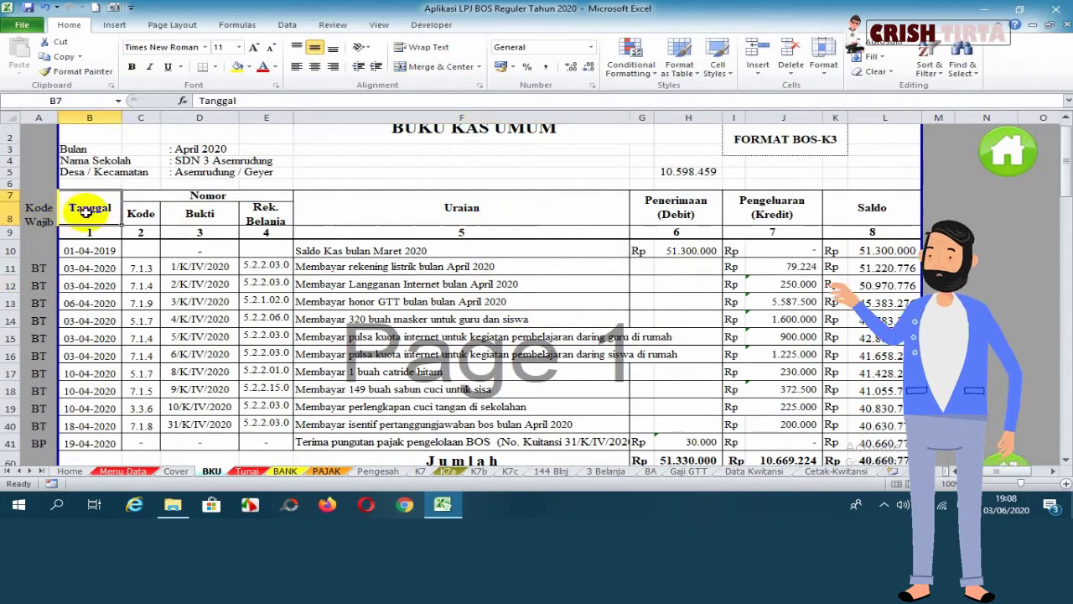
{"action": "left_click_drag", "start_coordinate": [86, 212], "coordinate": [826, 233]}
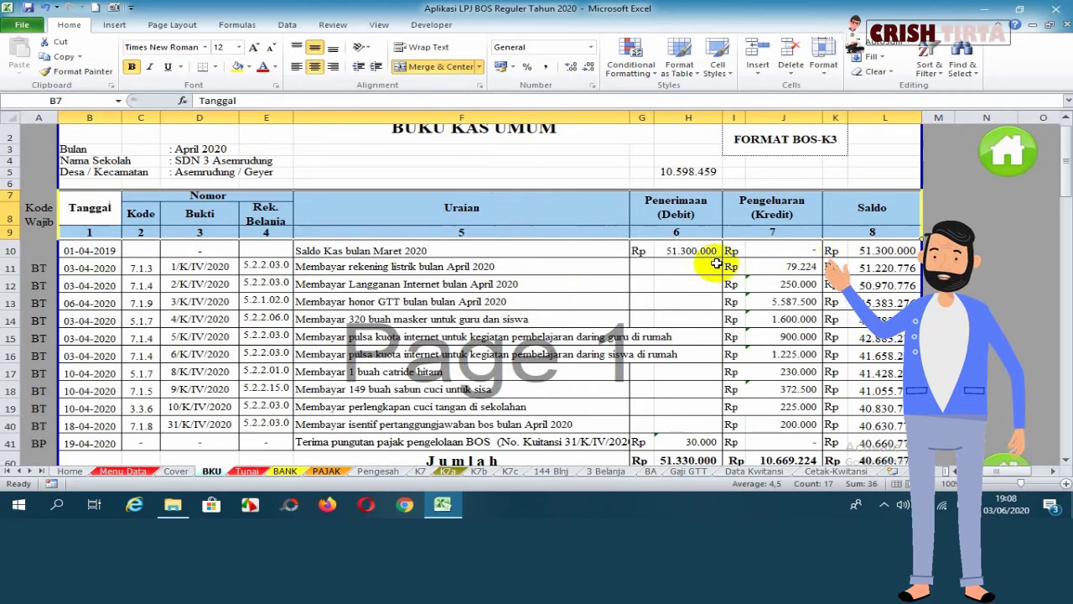
{"action": "left_click", "coordinate": [513, 305]}
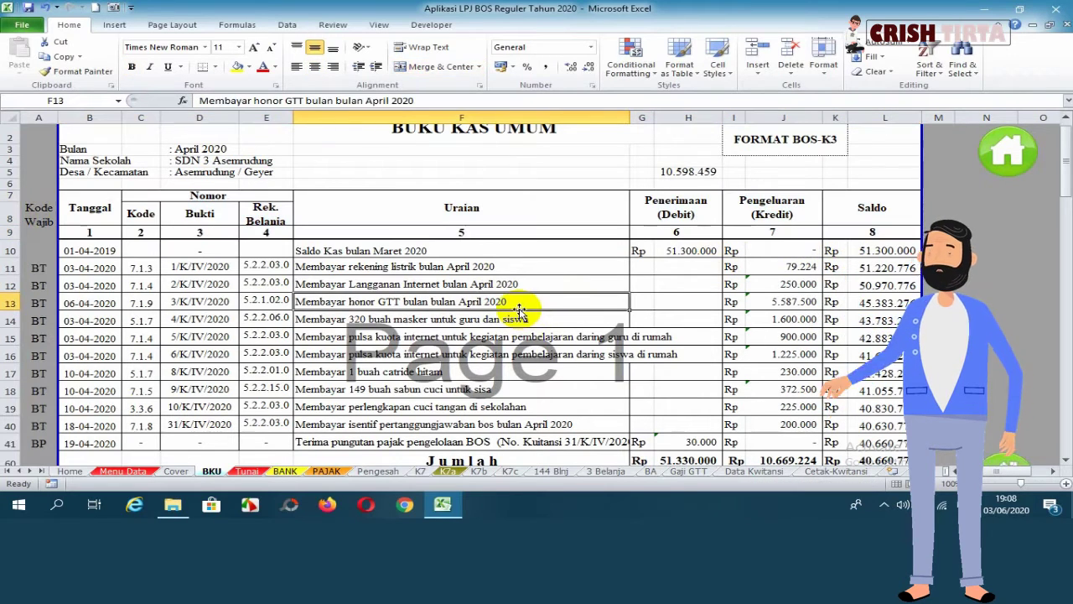
Step: Examine the balance difference in F65 and its Betul/Salah check in G65 below the BKU table
{"action": "scroll", "coordinate": [530, 307], "scroll_direction": "down", "scroll_amount": 5}
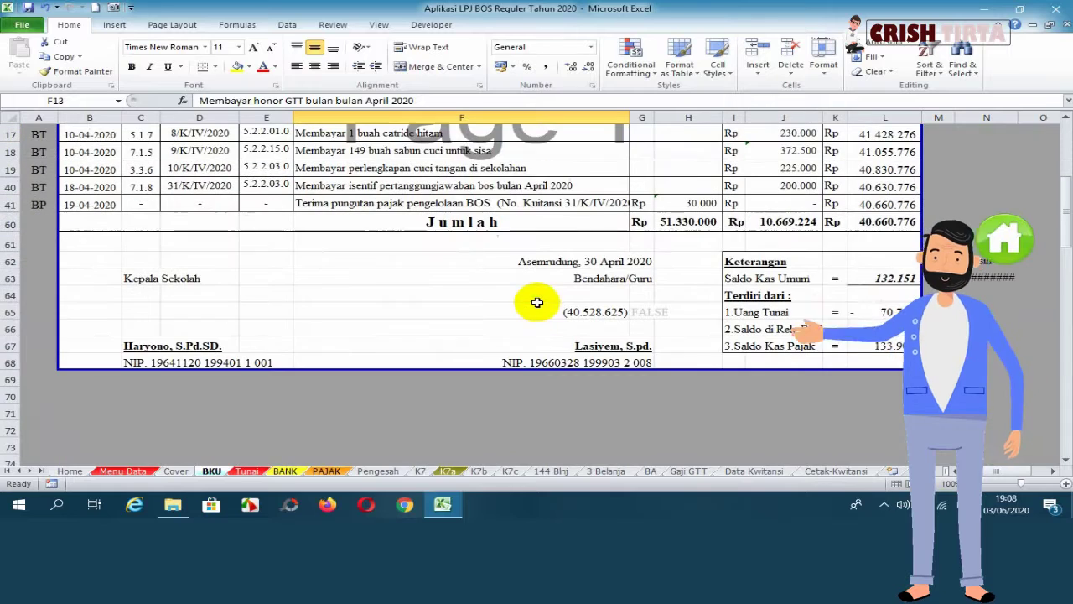
{"action": "left_click", "coordinate": [517, 307]}
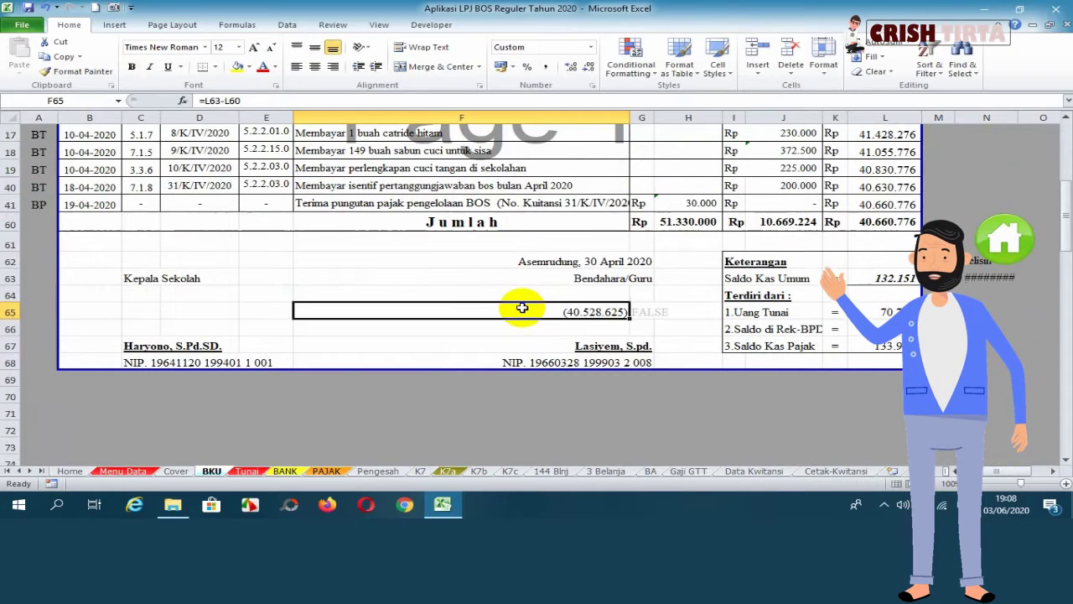
{"action": "left_click", "coordinate": [675, 291]}
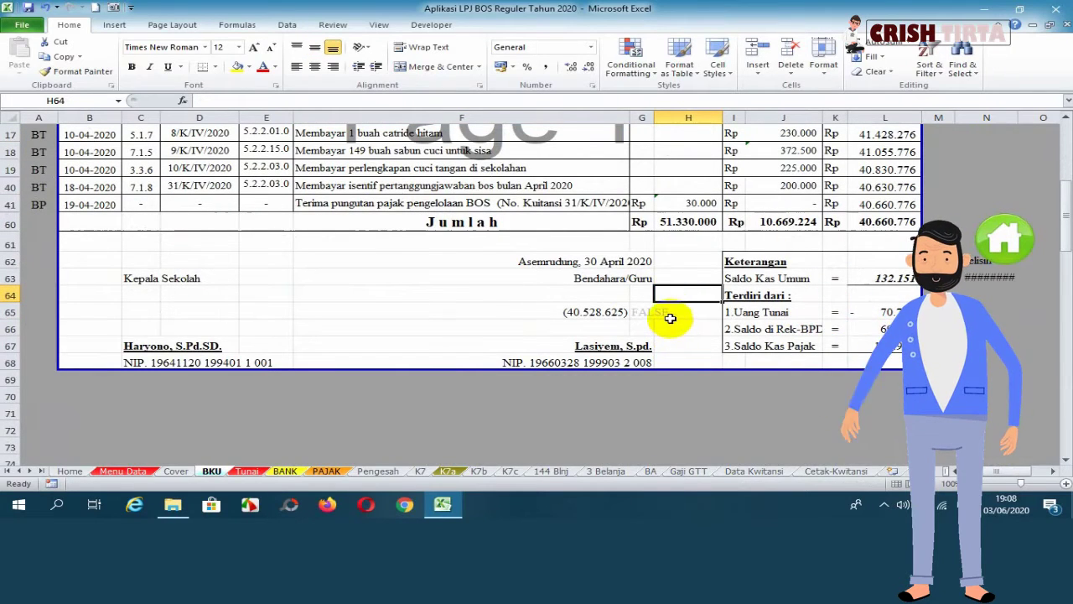
{"action": "key", "text": "Down"}
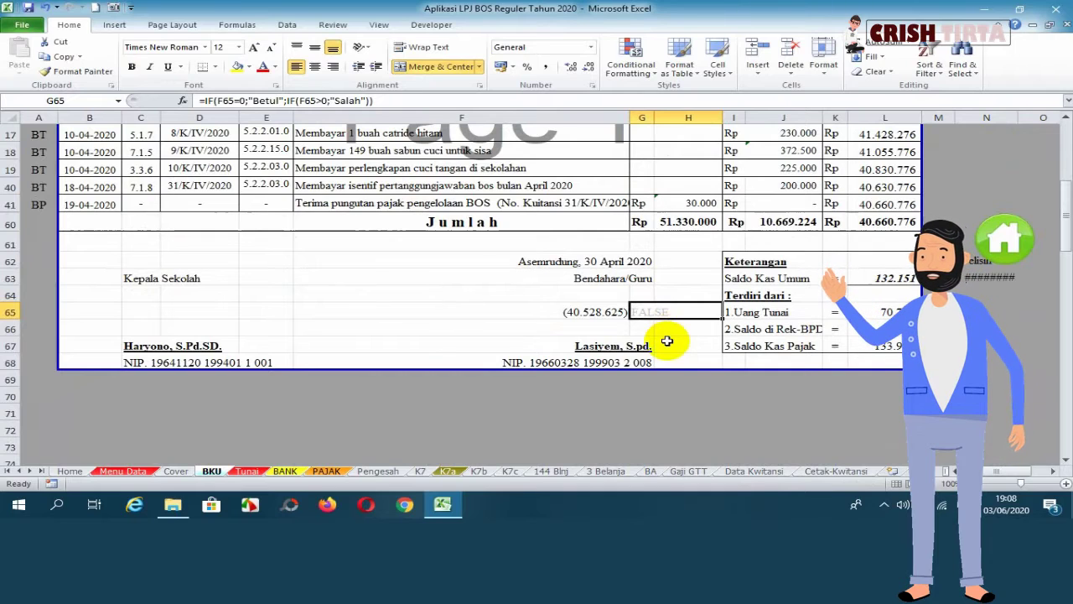
{"action": "left_click", "coordinate": [624, 311]}
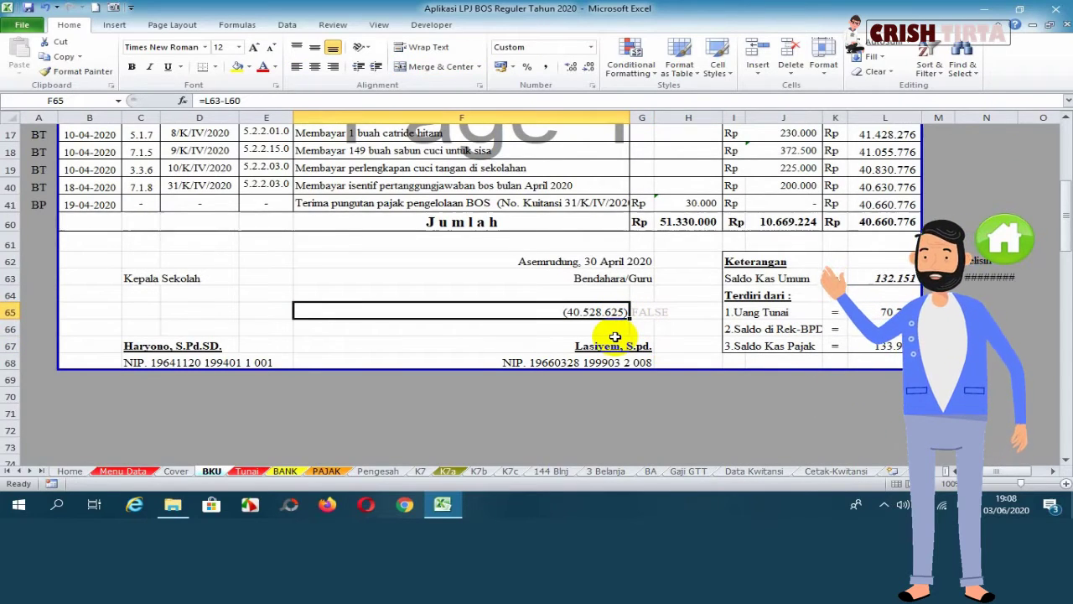
{"action": "left_click", "coordinate": [615, 341]}
{"action": "left_click", "coordinate": [616, 313]}
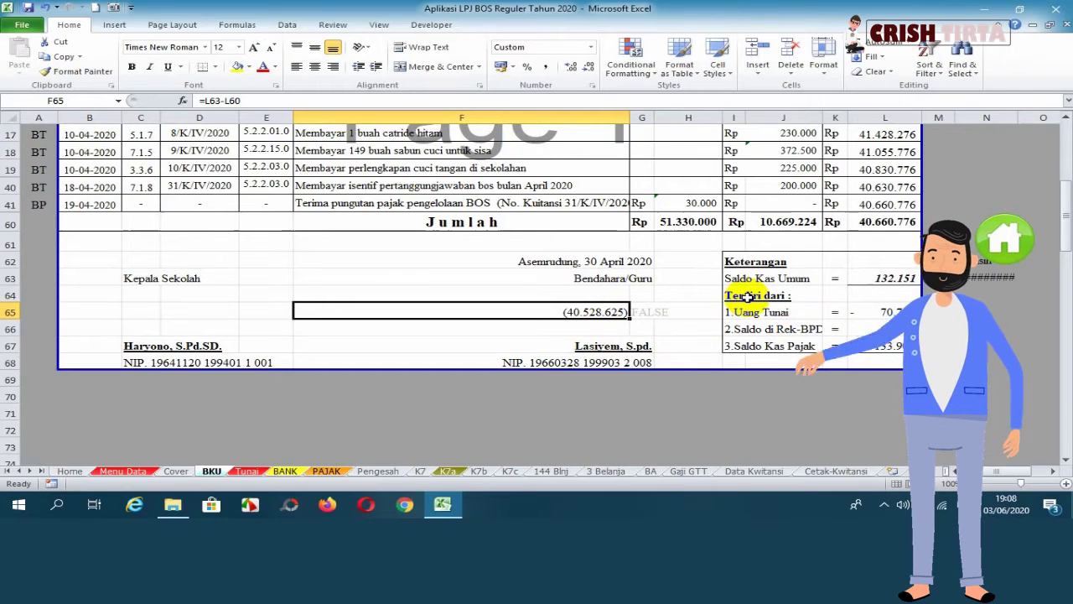
Step: Inspect the Keterangan block's Saldo Kas Umum, Uang Tunai, Saldo di Rek-BPD and Saldo Kas Pajak lines and the sheets they reference
{"action": "left_click", "coordinate": [884, 312]}
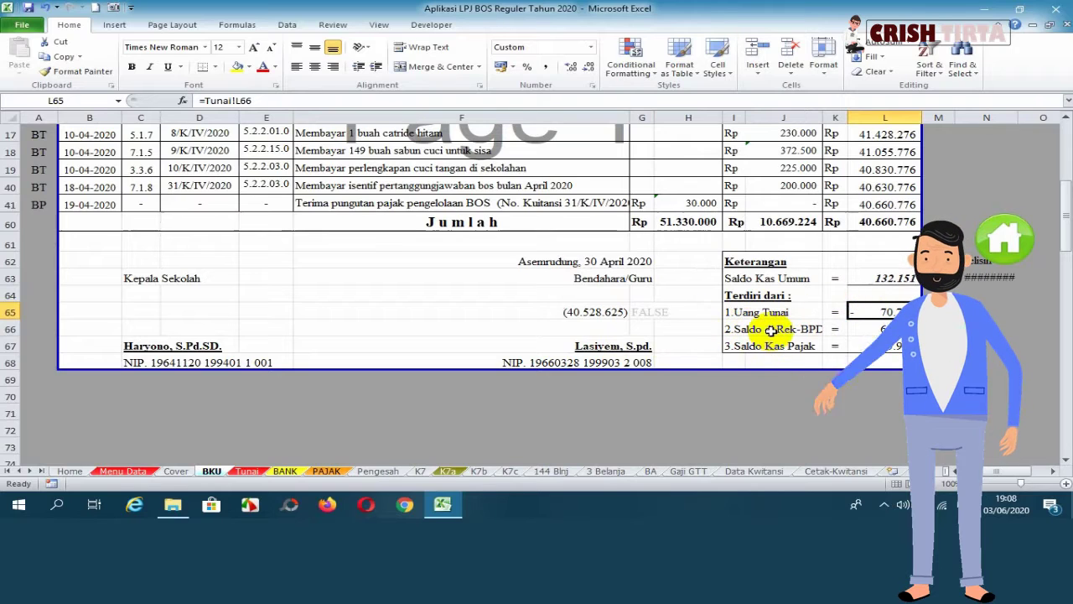
{"action": "left_click", "coordinate": [727, 312]}
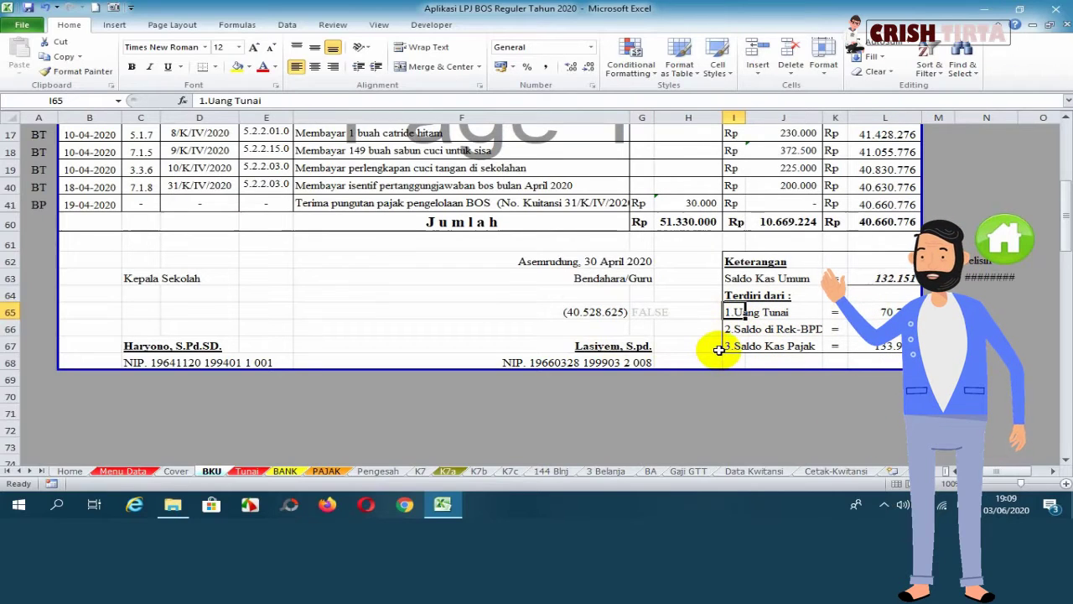
{"action": "left_click", "coordinate": [736, 295]}
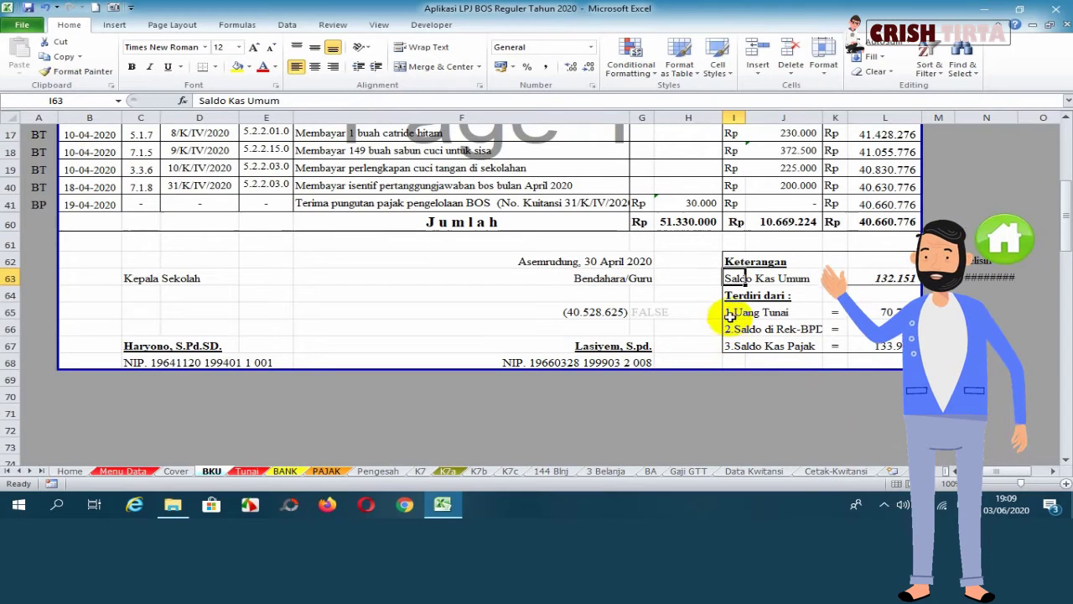
{"action": "left_click", "coordinate": [727, 311]}
{"action": "left_click", "coordinate": [731, 329]}
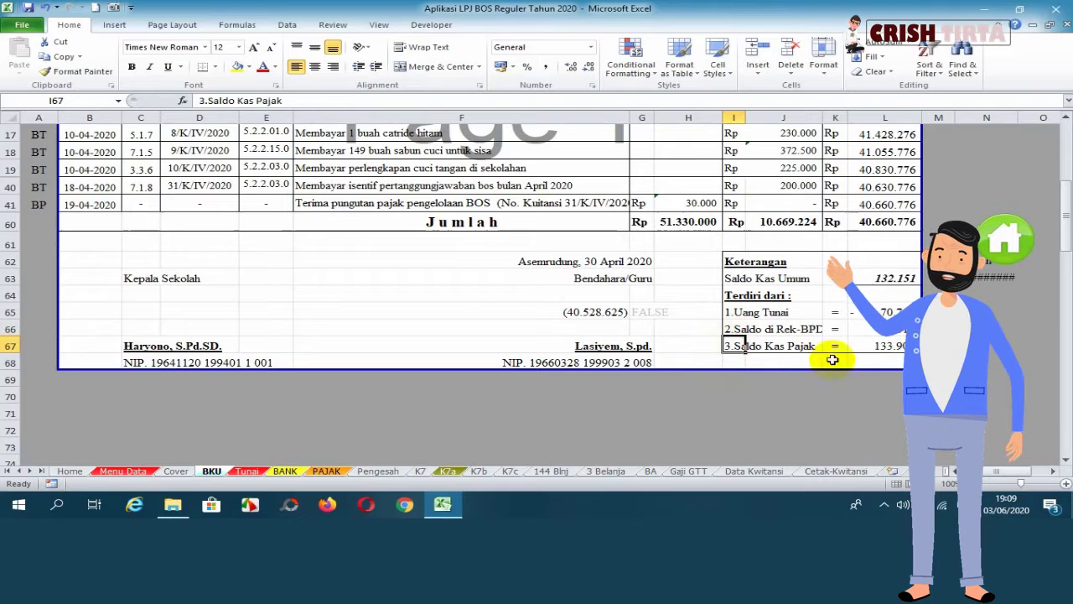
{"action": "left_click", "coordinate": [876, 345]}
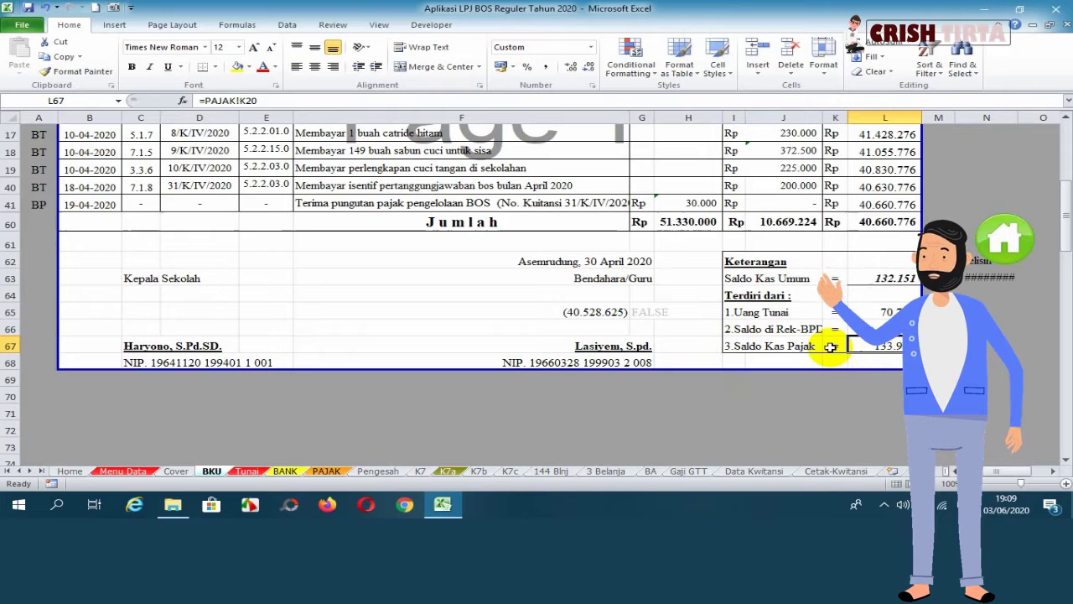
Step: Examine the Tunai sheet's transactions from row 12 onward for rows without a real Uraian
{"action": "left_click", "coordinate": [256, 474]}
{"action": "left_click", "coordinate": [370, 367]}
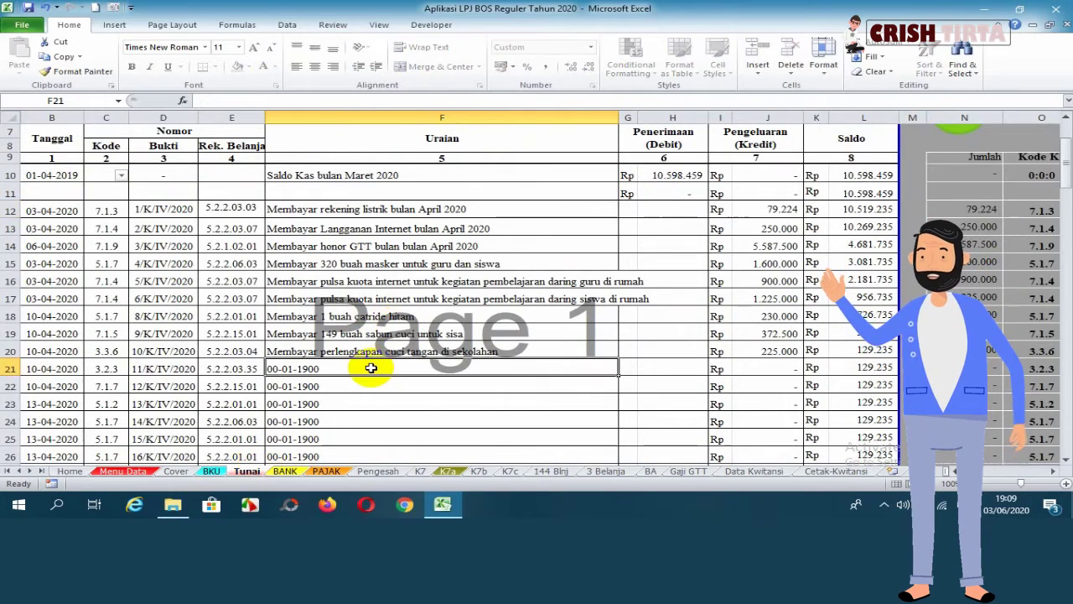
{"action": "left_click", "coordinate": [285, 210]}
{"action": "scroll", "coordinate": [305, 213], "scroll_direction": "down", "scroll_amount": 1}
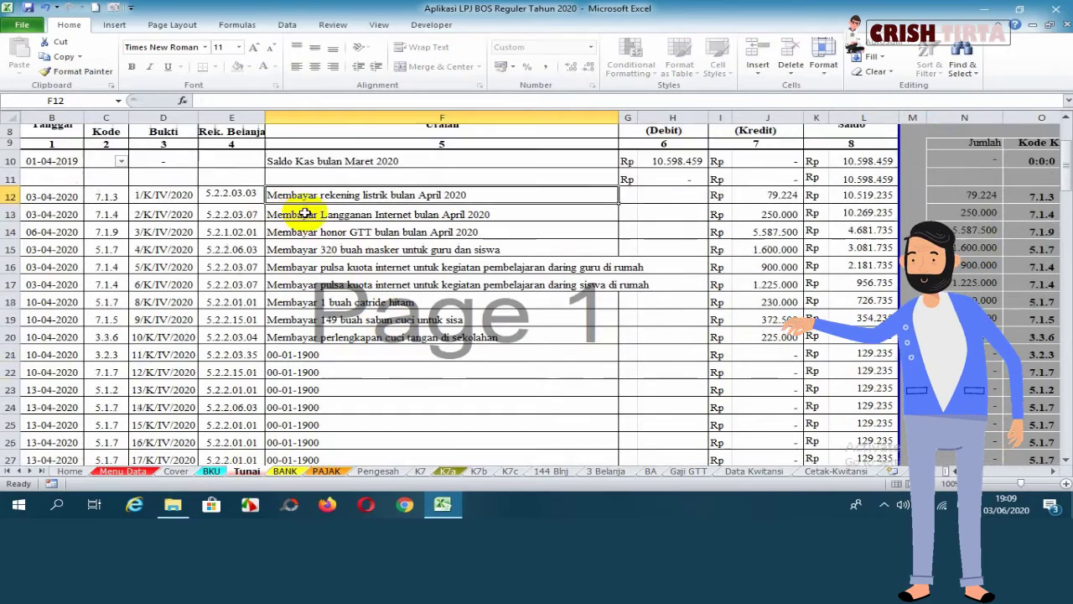
{"action": "scroll", "coordinate": [305, 213], "scroll_direction": "down", "scroll_amount": 3}
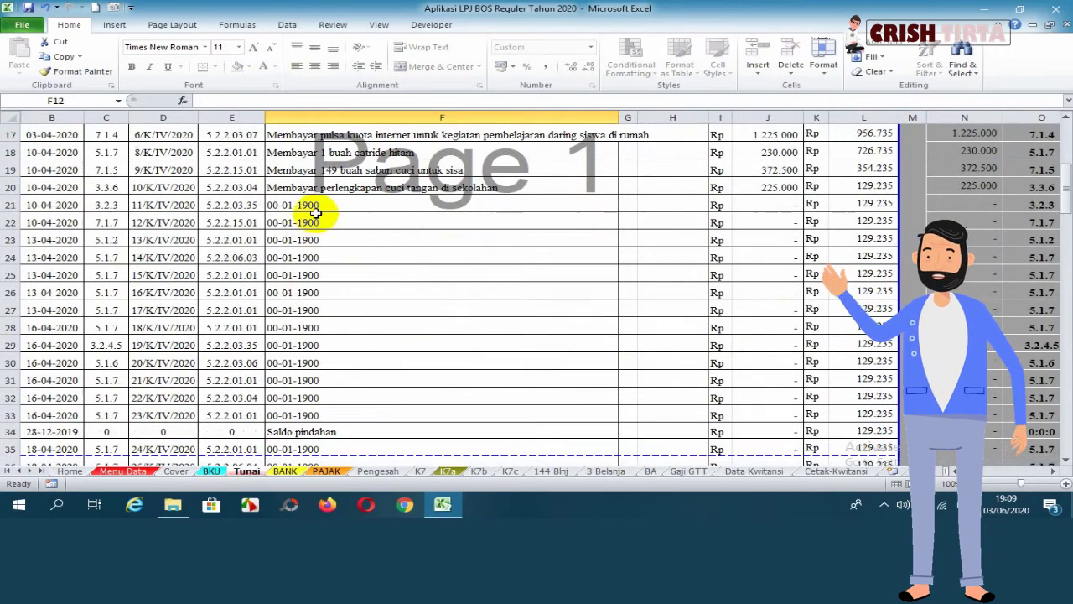
{"action": "left_click", "coordinate": [314, 211]}
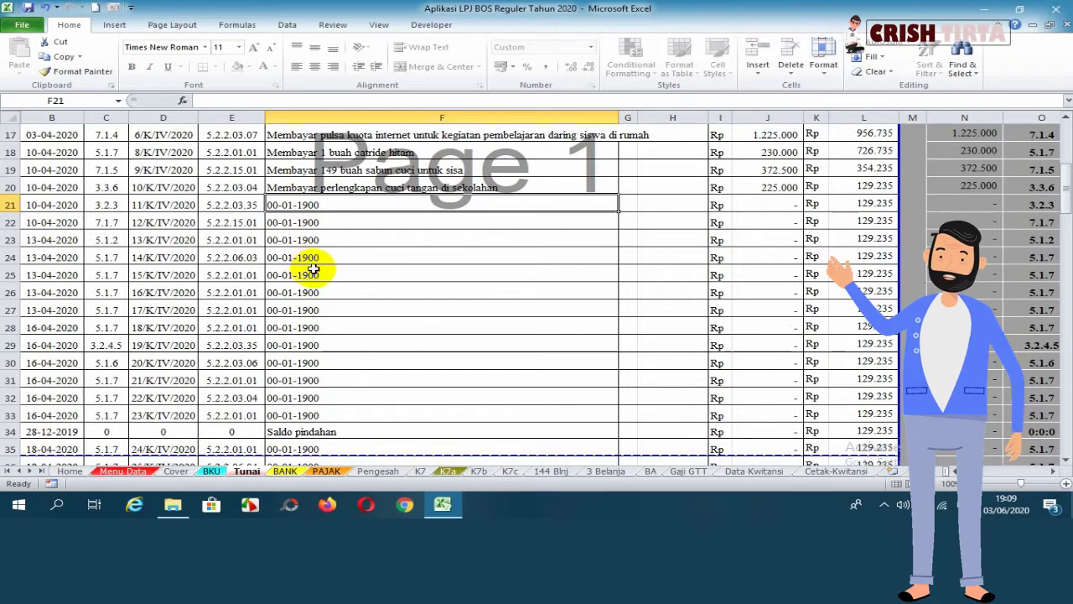
{"action": "left_click", "coordinate": [377, 250]}
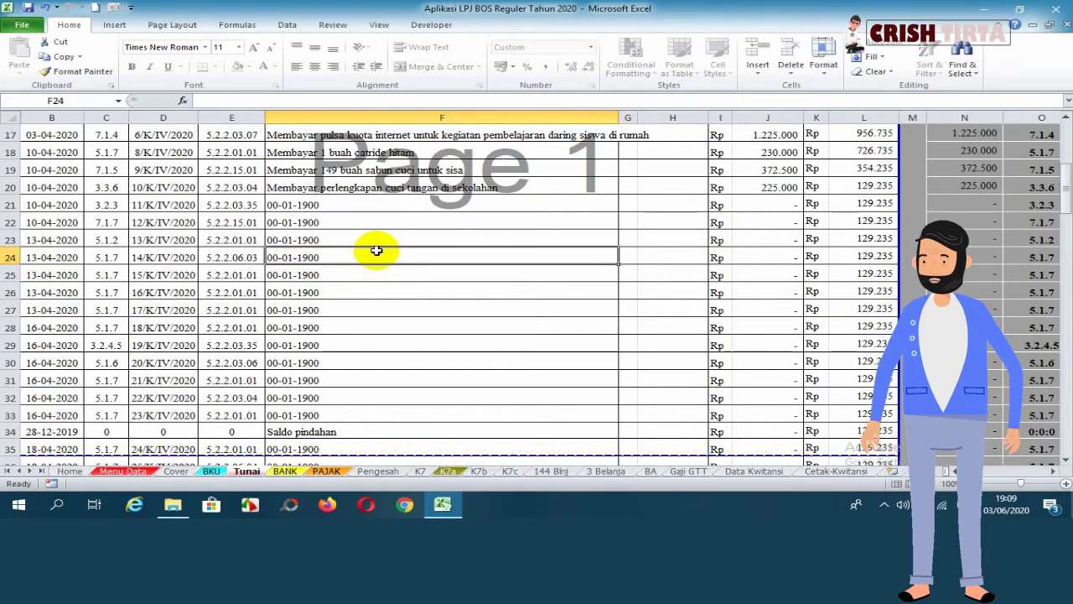
{"action": "left_click", "coordinate": [312, 207]}
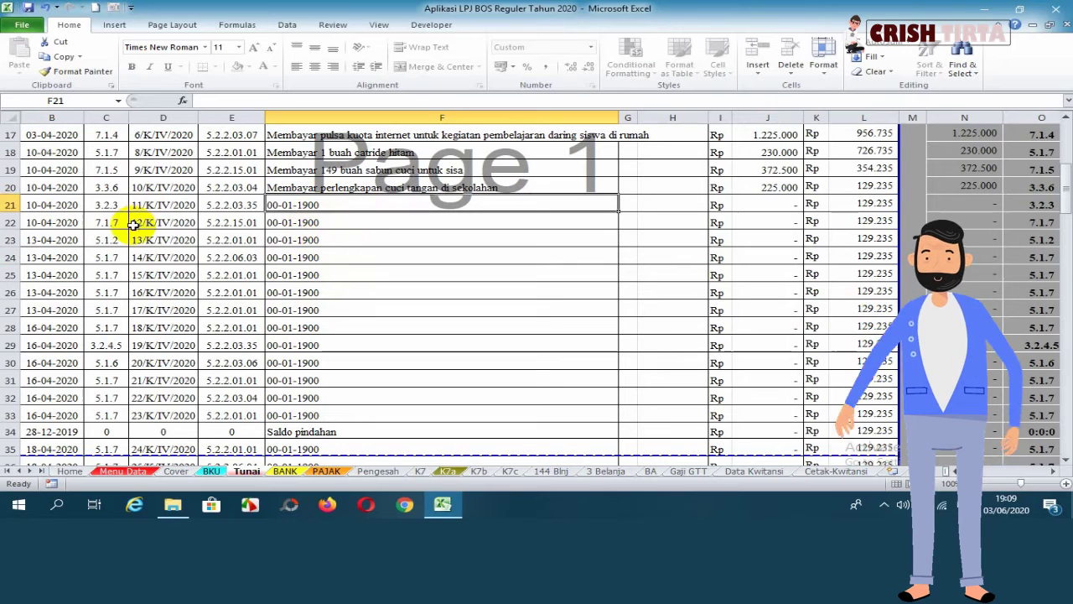
{"action": "left_click", "coordinate": [322, 221]}
Step: Hide the unused transaction rows 21 to 40 on the Tunai sheet
{"action": "left_click", "coordinate": [10, 204]}
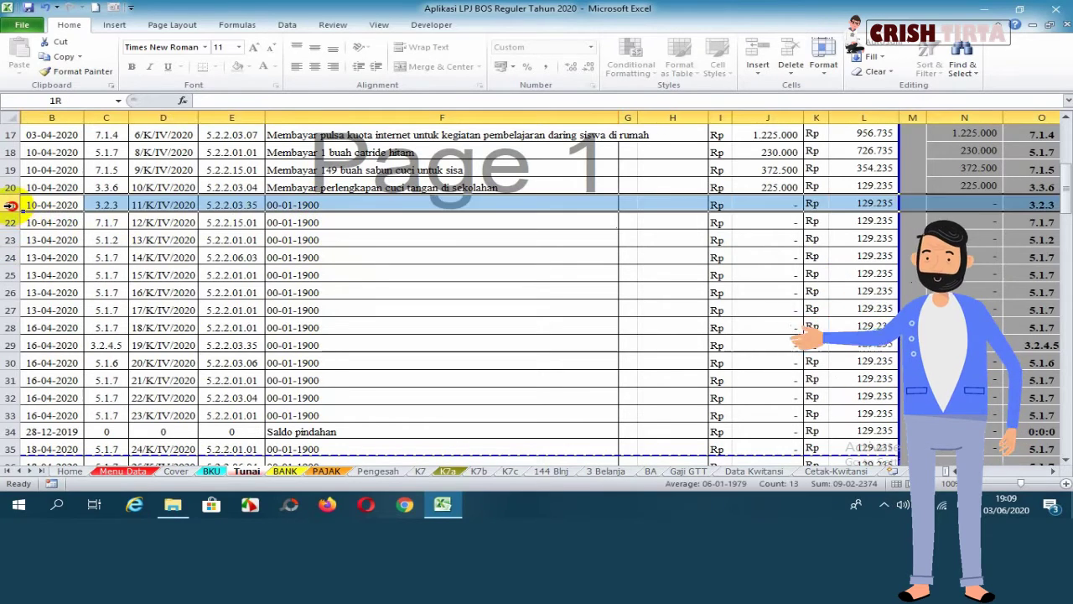
{"action": "left_click_drag", "start_coordinate": [10, 205], "coordinate": [8, 288]}
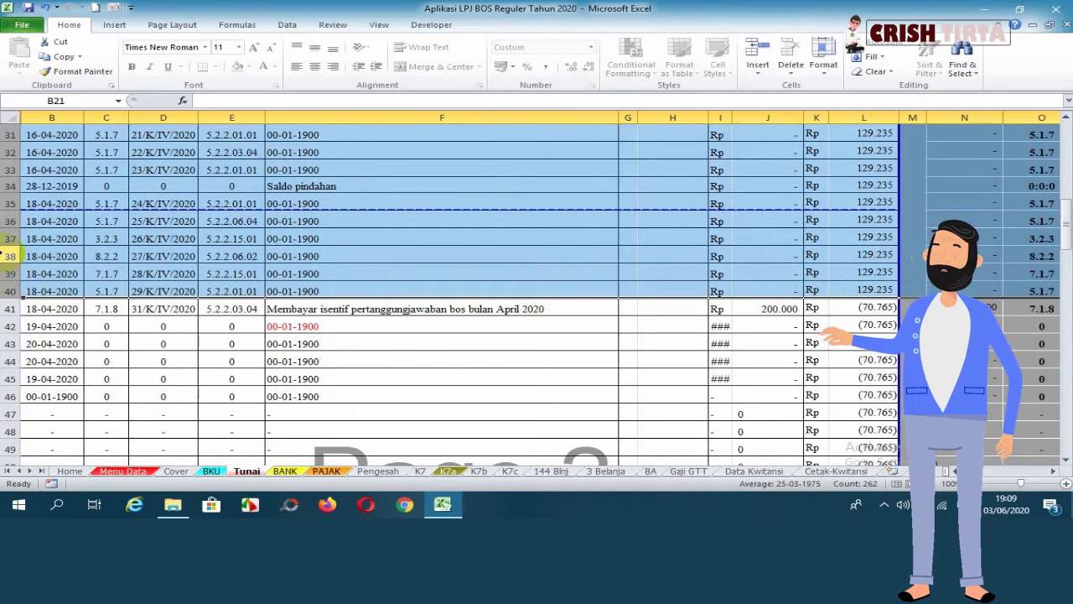
{"action": "right_click", "coordinate": [7, 240]}
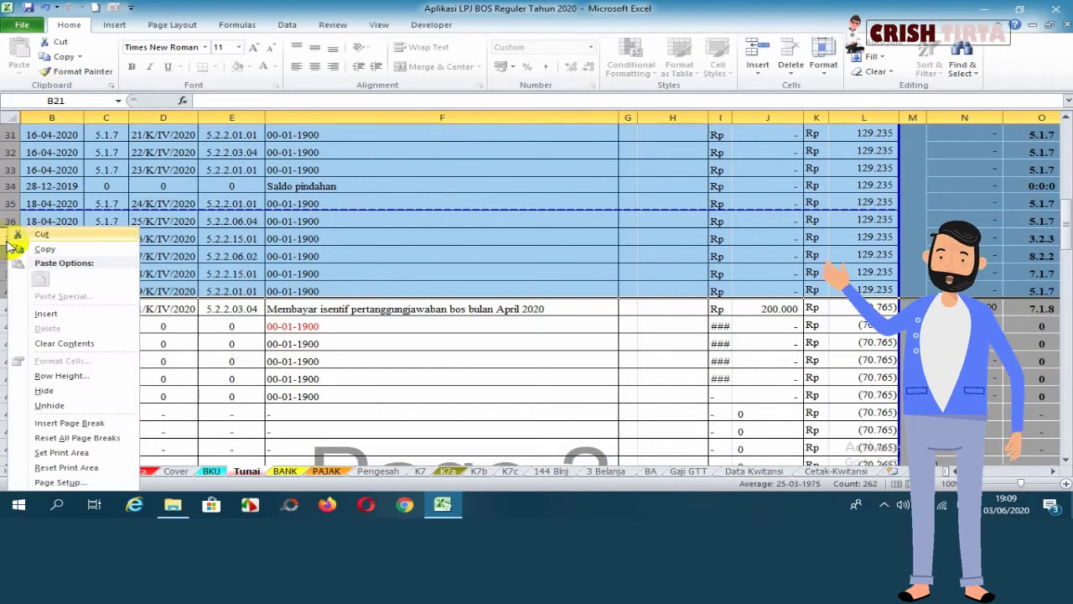
{"action": "left_click", "coordinate": [44, 390]}
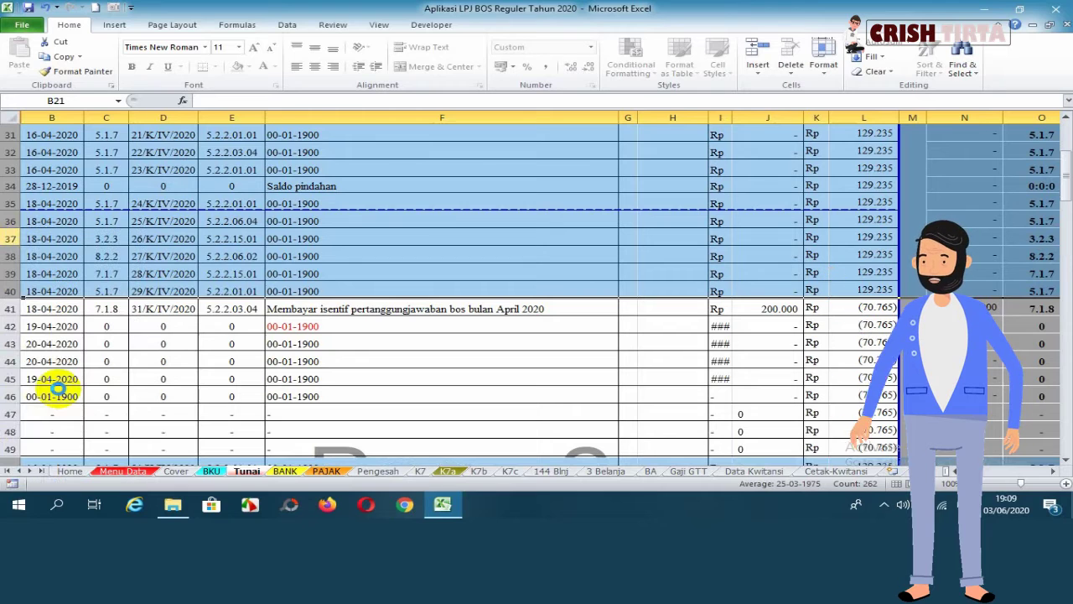
{"action": "left_click", "coordinate": [369, 356]}
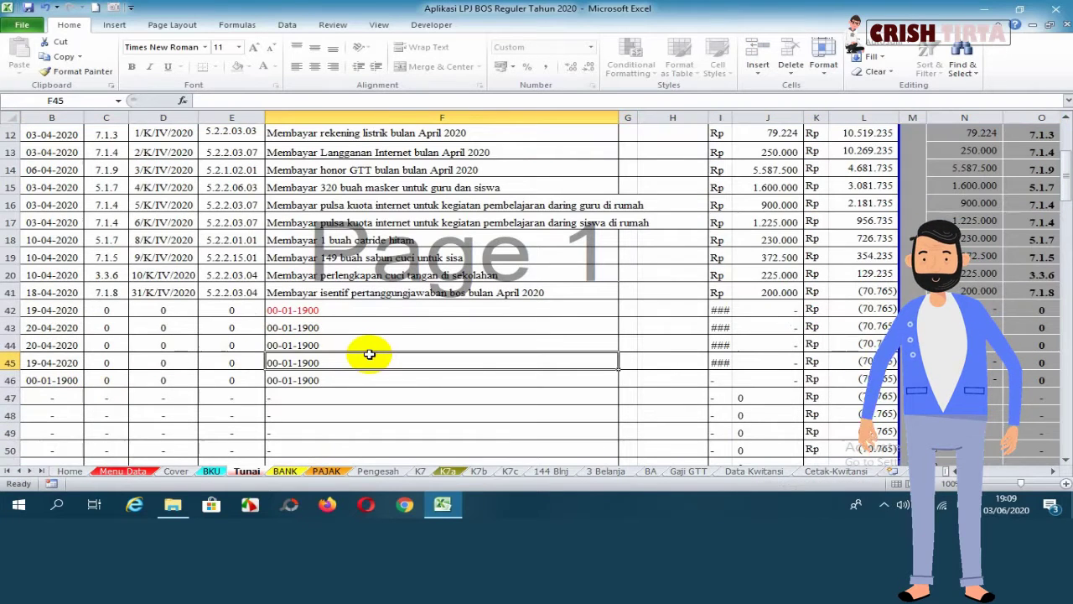
Step: Hide the unused transaction rows 42 to 65 above the Jumlah row on the Tunai sheet
{"action": "left_click_drag", "start_coordinate": [8, 310], "coordinate": [33, 339]}
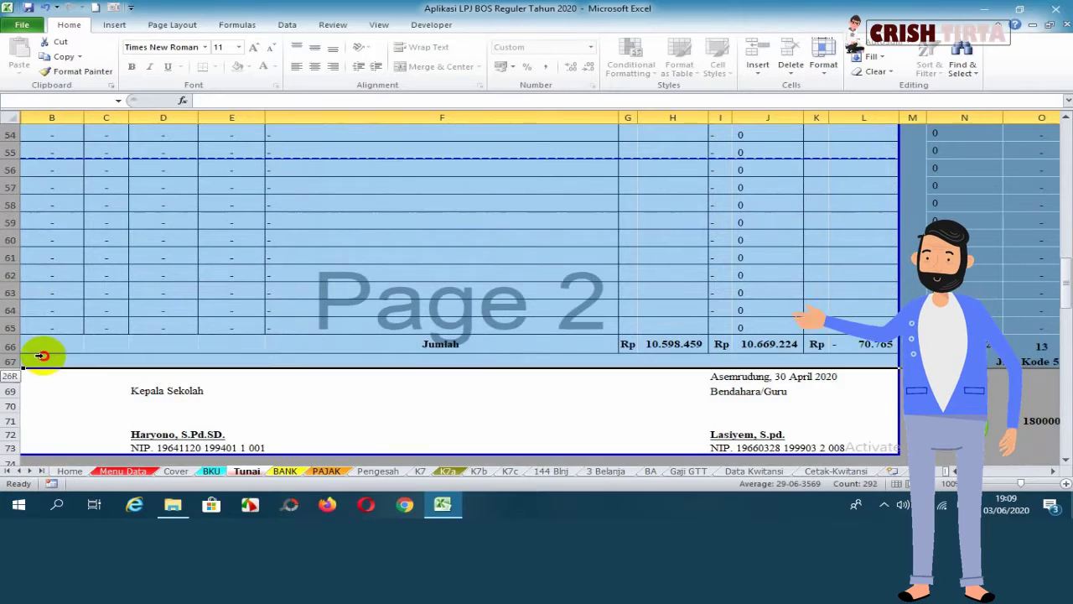
{"action": "right_click", "coordinate": [8, 259]}
{"action": "left_click", "coordinate": [248, 387]}
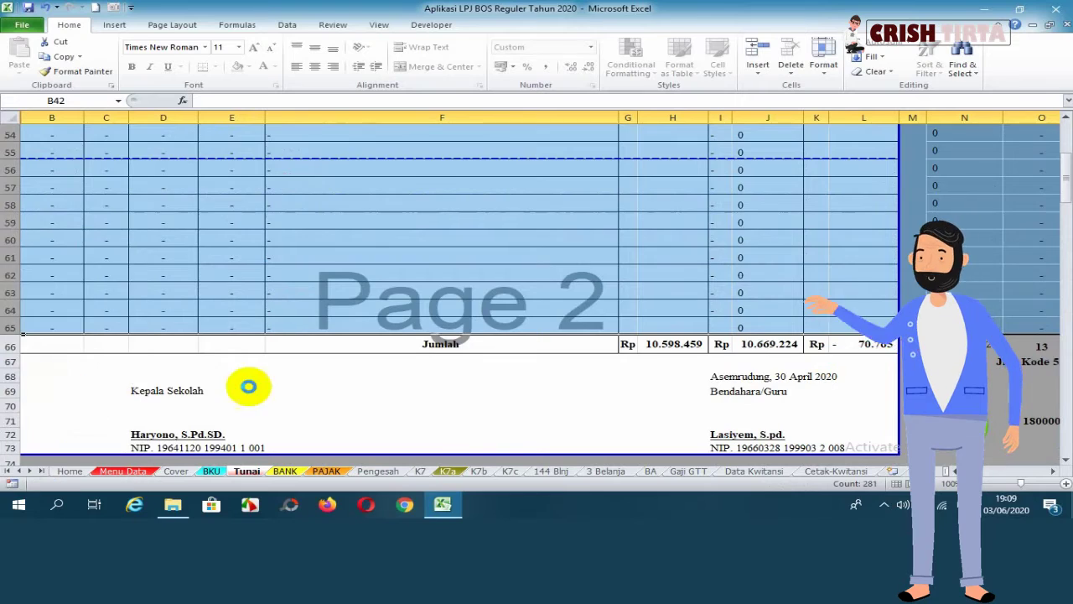
{"action": "left_click", "coordinate": [511, 349]}
{"action": "scroll", "coordinate": [594, 300], "scroll_direction": "up", "scroll_amount": 2}
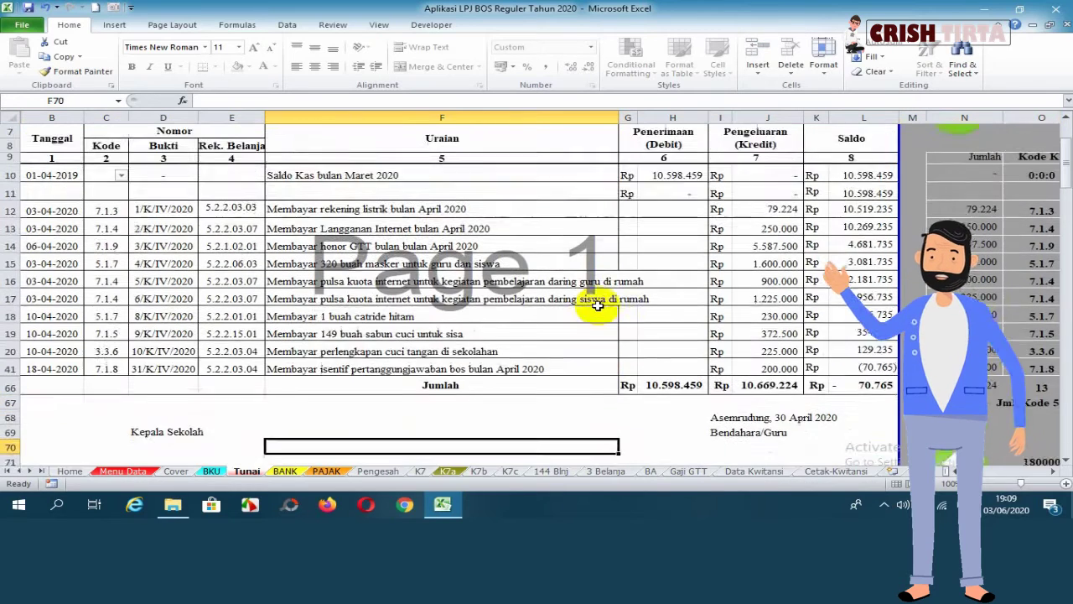
{"action": "scroll", "coordinate": [597, 306], "scroll_direction": "up", "scroll_amount": 1}
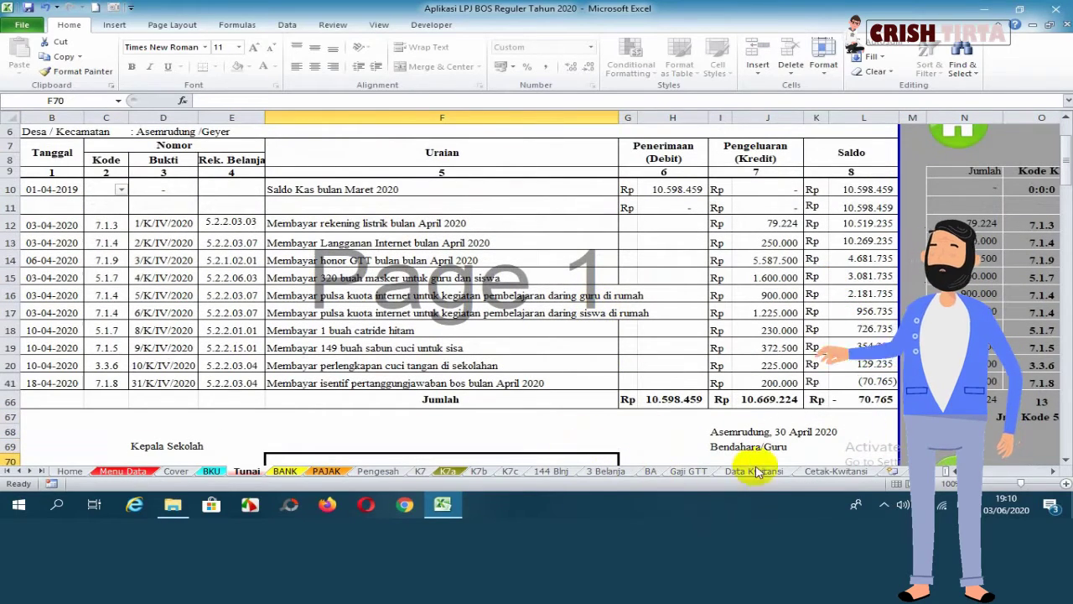
Step: Examine the Tunai helper table's Kode K7, Kode Belanja and Jumlah columns and the K7 sheet's SUMIF formulas that reference it
{"action": "left_click", "coordinate": [1053, 471]}
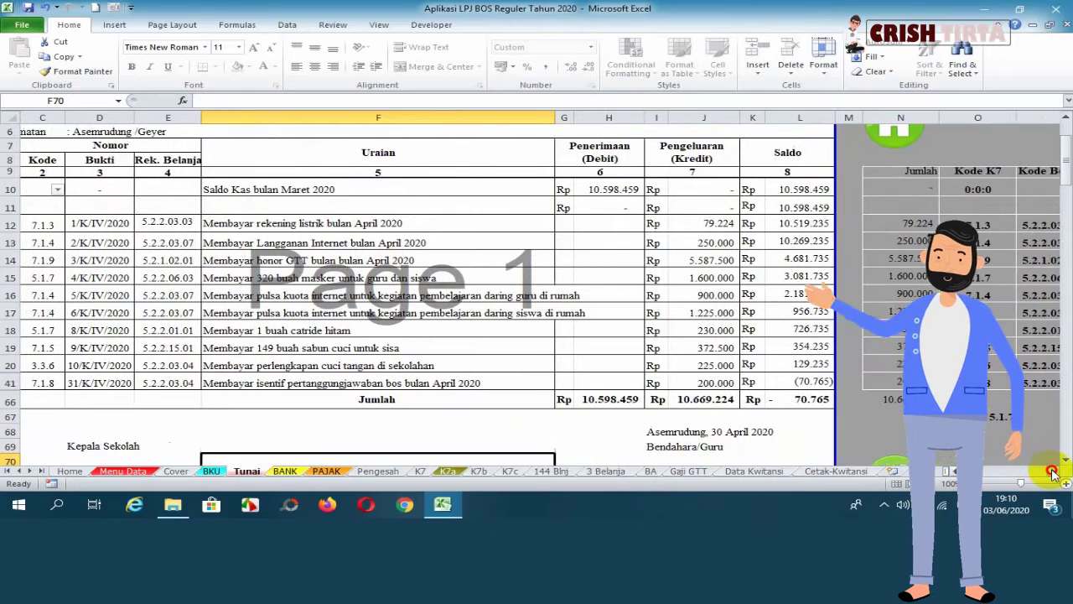
{"action": "left_click_drag", "start_coordinate": [251, 223], "coordinate": [543, 377]}
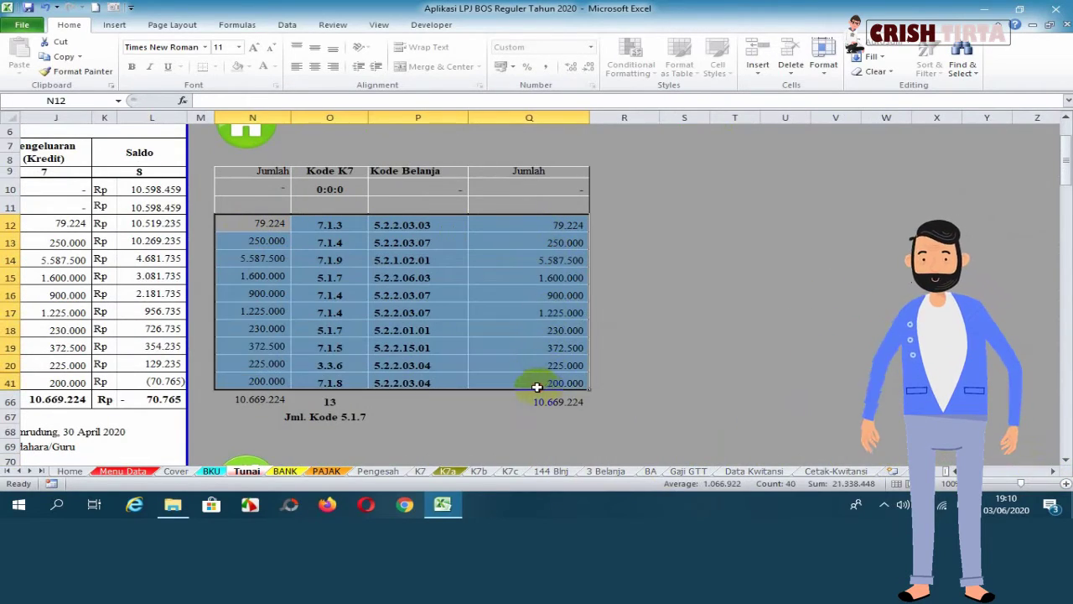
{"action": "left_click", "coordinate": [330, 225]}
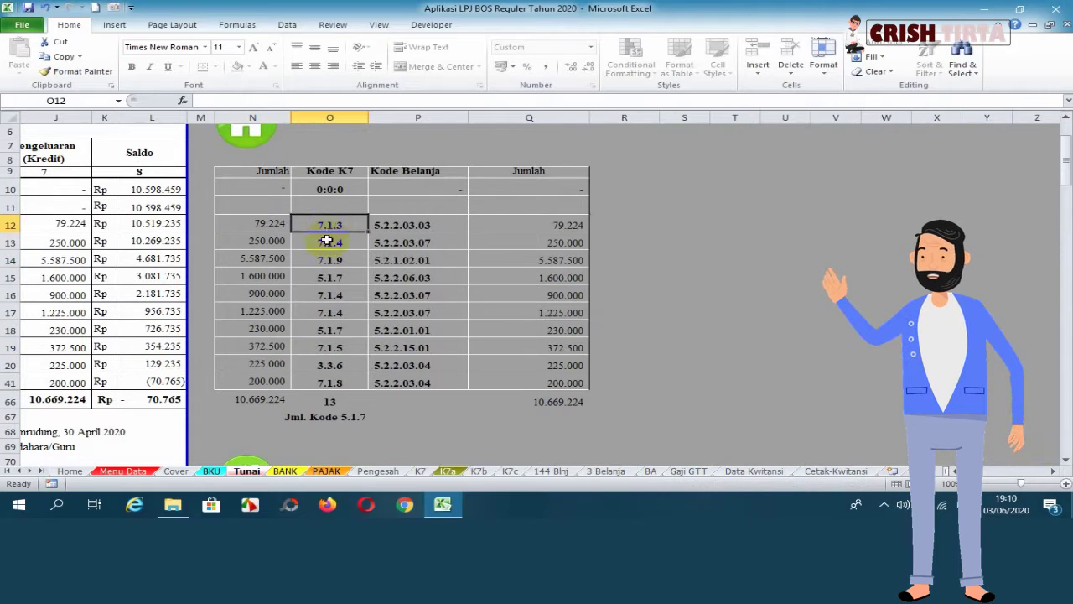
{"action": "left_click", "coordinate": [323, 262]}
{"action": "left_click", "coordinate": [331, 225]}
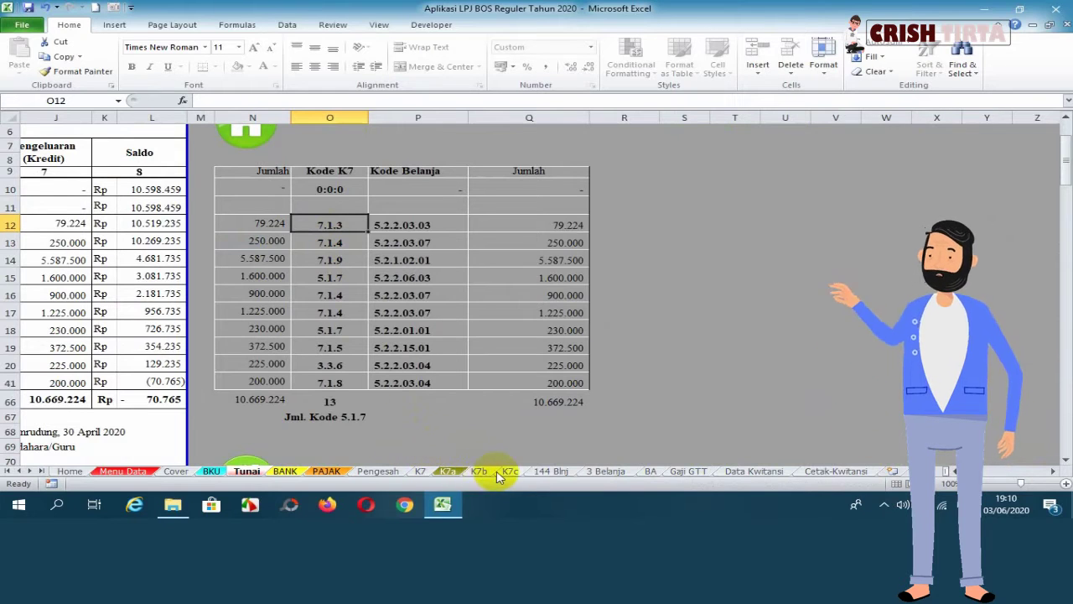
{"action": "left_click", "coordinate": [422, 471]}
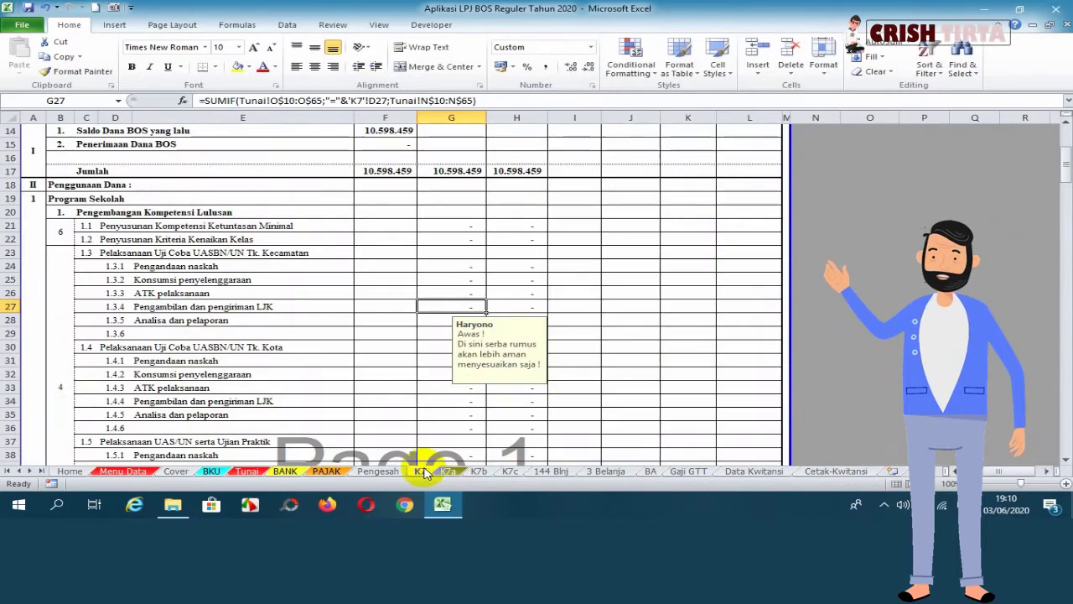
{"action": "left_click", "coordinate": [429, 385]}
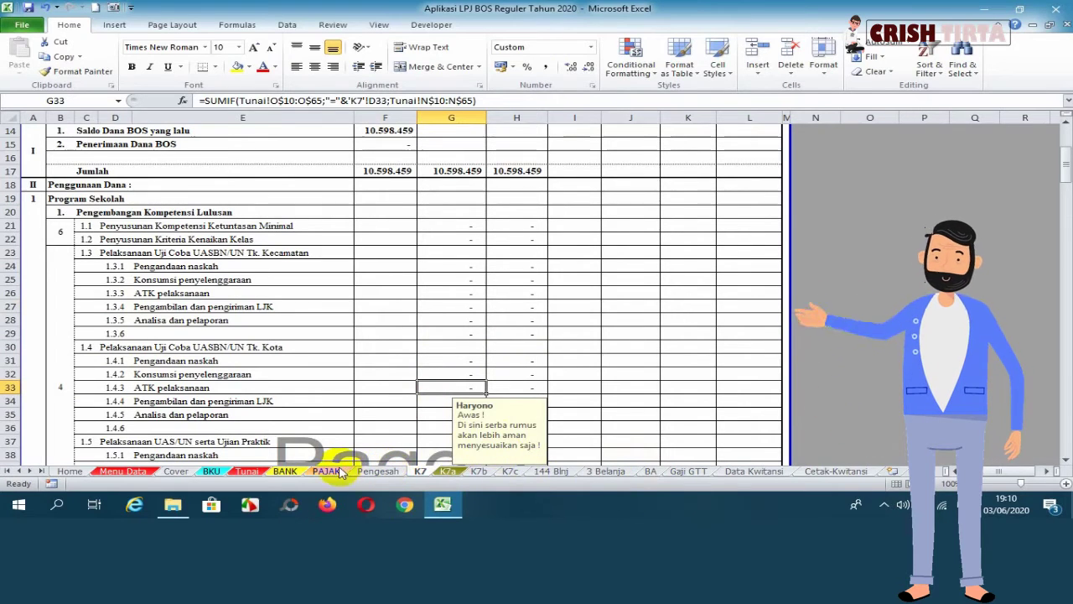
{"action": "left_click", "coordinate": [249, 472]}
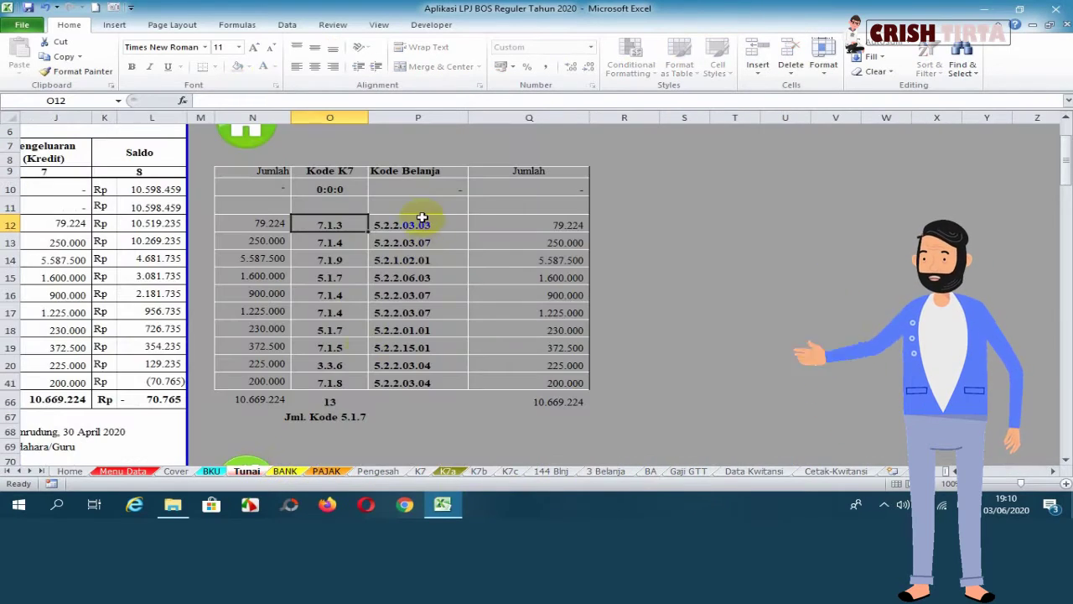
{"action": "left_click_drag", "start_coordinate": [421, 218], "coordinate": [403, 362]}
{"action": "left_click", "coordinate": [409, 172]}
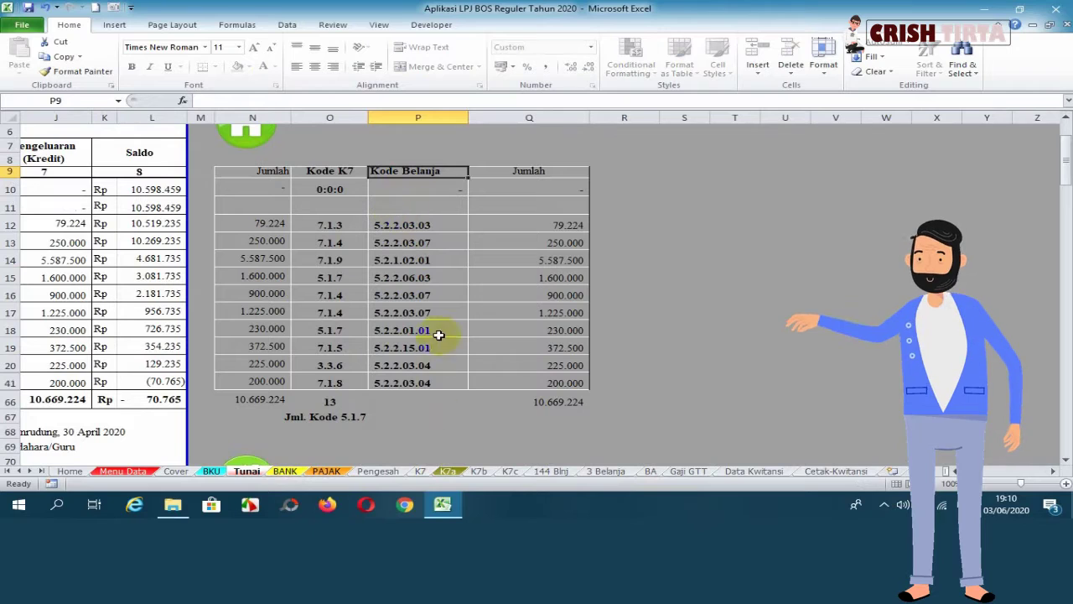
{"action": "left_click", "coordinate": [401, 348]}
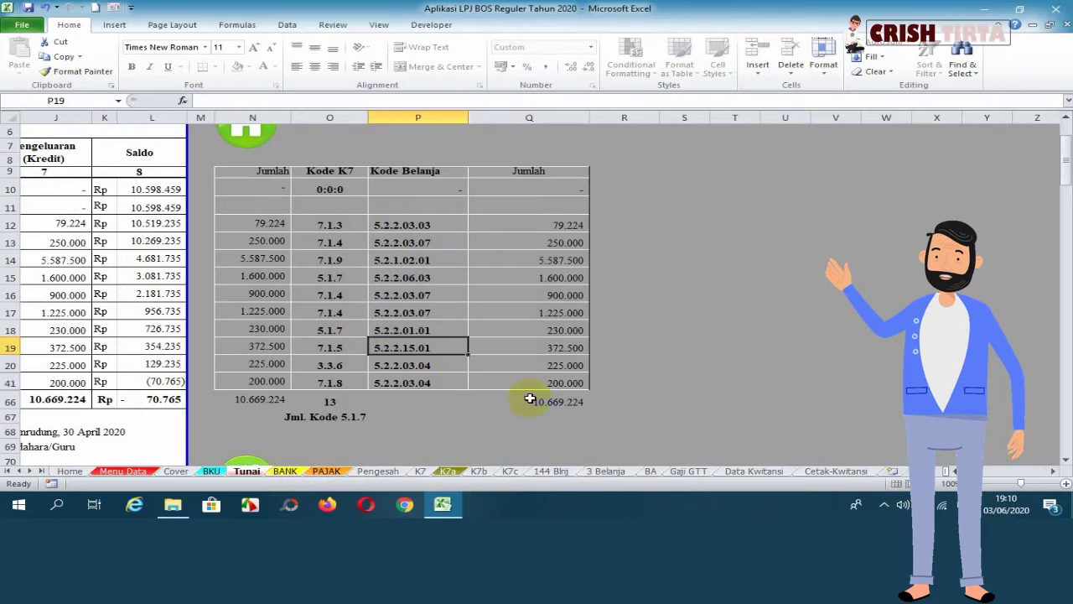
Step: Review the BANK sheet's Uraian entries in rows 12 to 17 for typed text and empty rows
{"action": "left_click", "coordinate": [284, 470]}
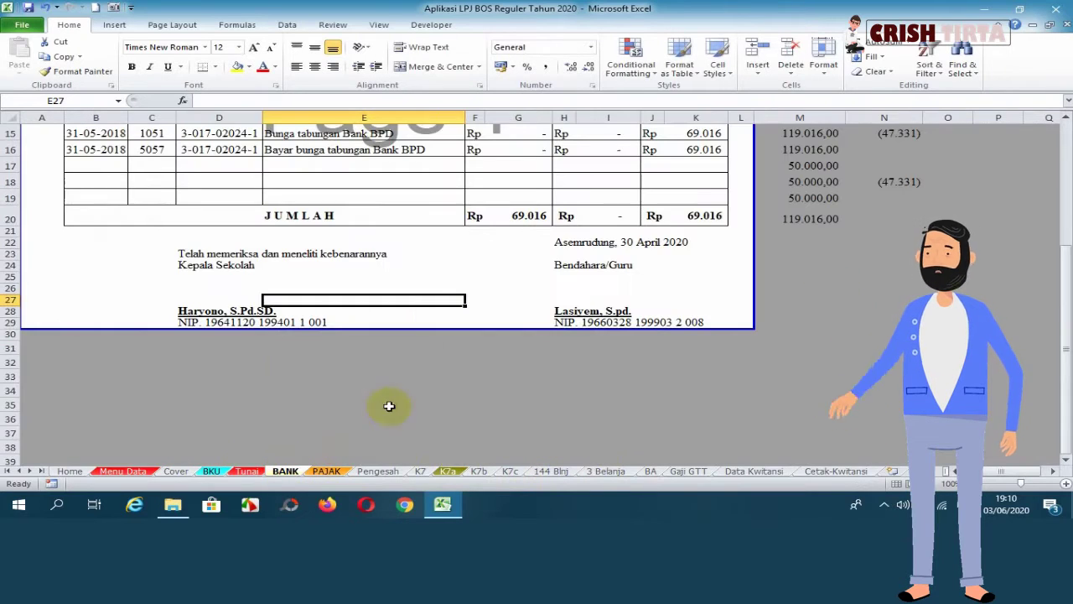
{"action": "left_click", "coordinate": [417, 233]}
{"action": "scroll", "coordinate": [418, 249], "scroll_direction": "up", "scroll_amount": 3}
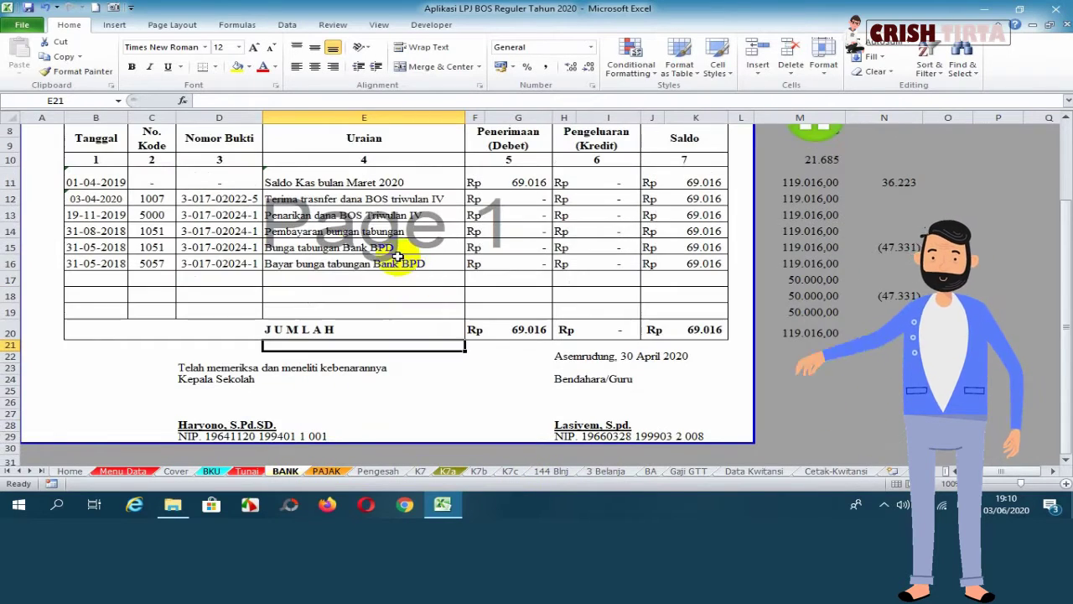
{"action": "left_click", "coordinate": [316, 202]}
{"action": "left_click", "coordinate": [313, 262]}
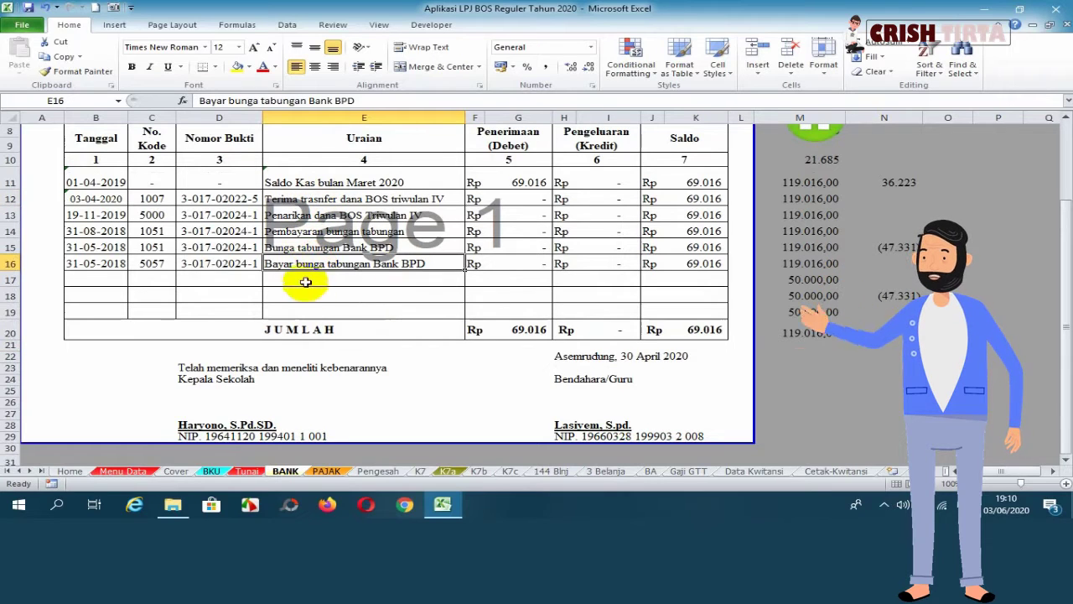
{"action": "left_click", "coordinate": [287, 279]}
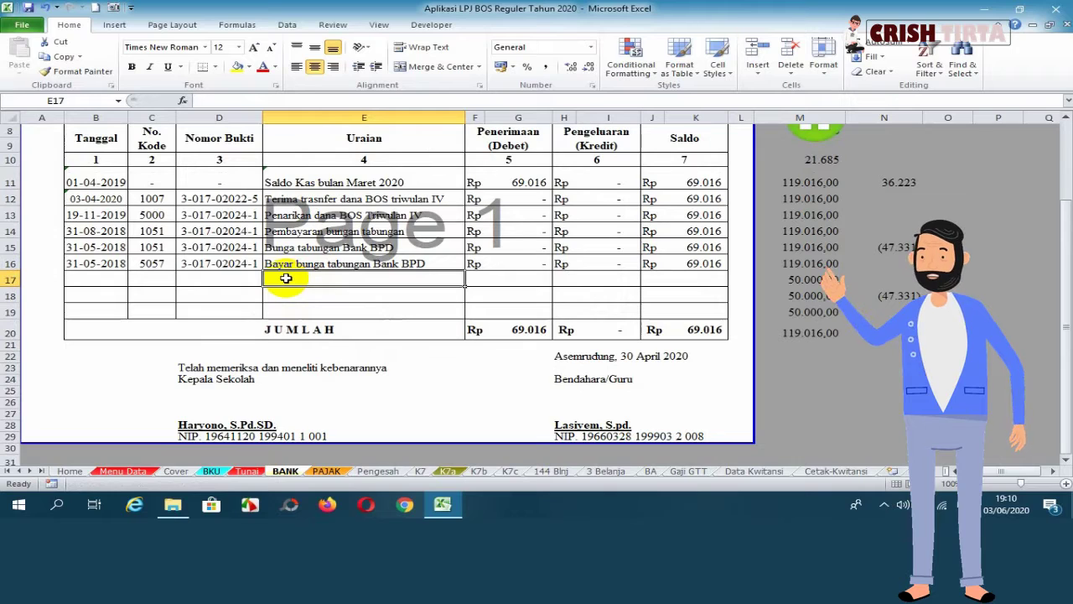
Step: Try linking the Uraian in E13 of the BANK sheet to the BKU sheet with the formula =BKU!F19
{"action": "left_click", "coordinate": [287, 214]}
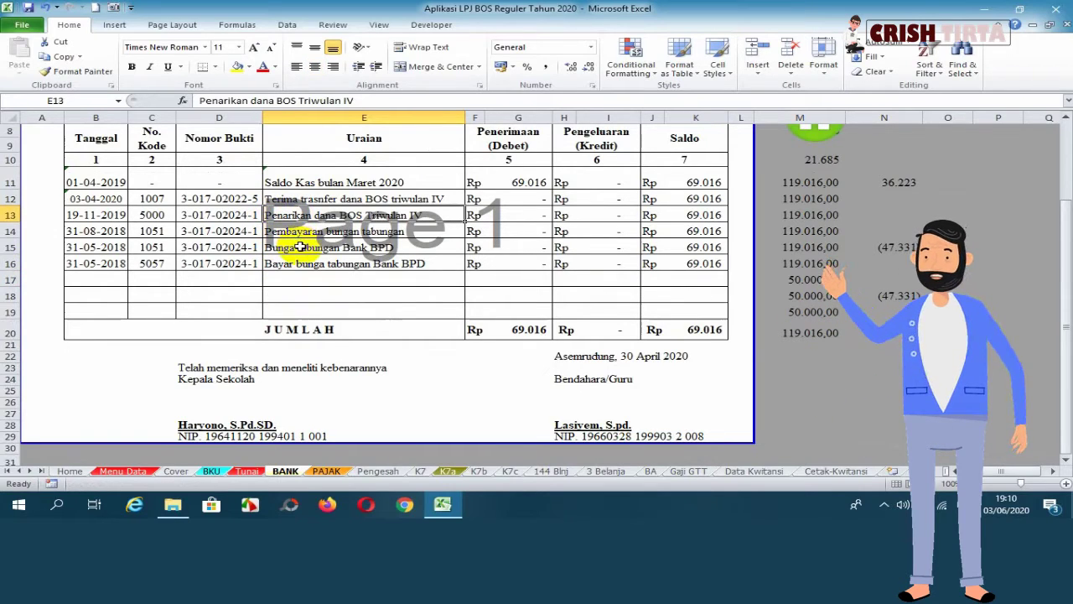
{"action": "type", "text": "="}
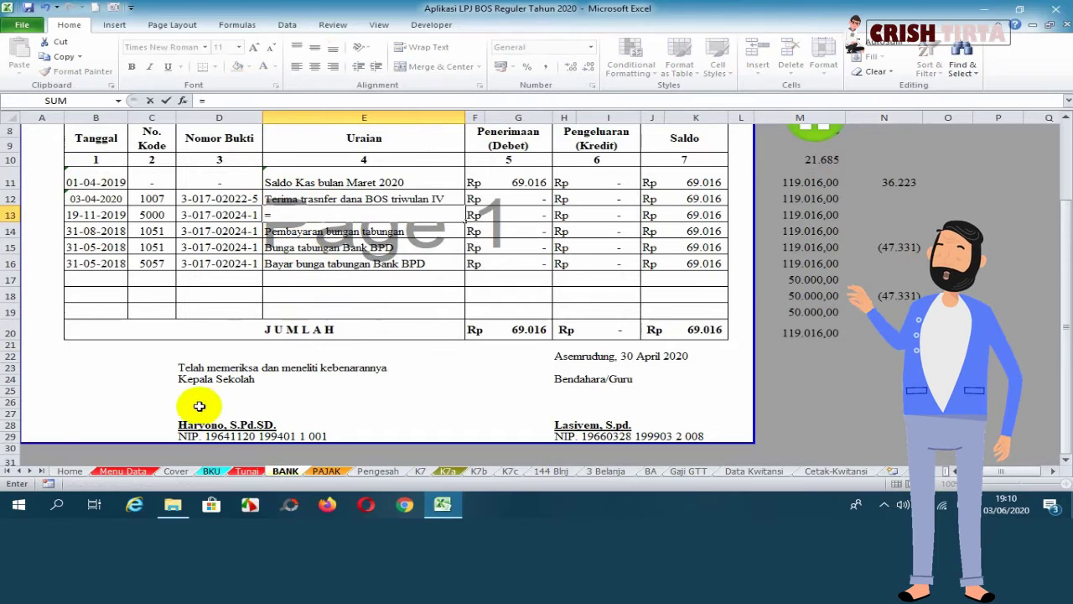
{"action": "left_click", "coordinate": [211, 472]}
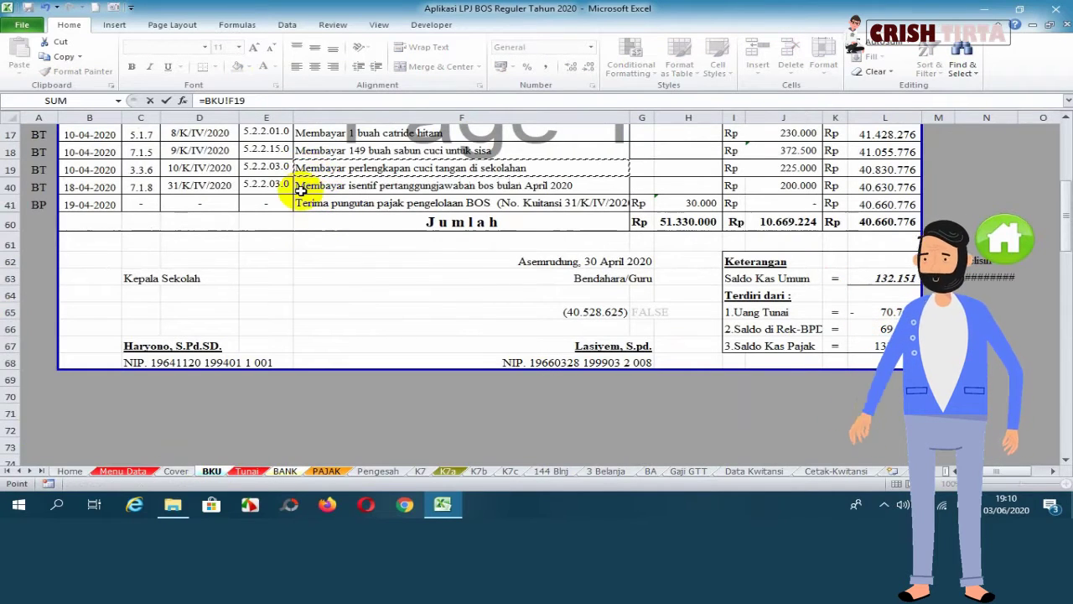
{"action": "key", "text": "Return"}
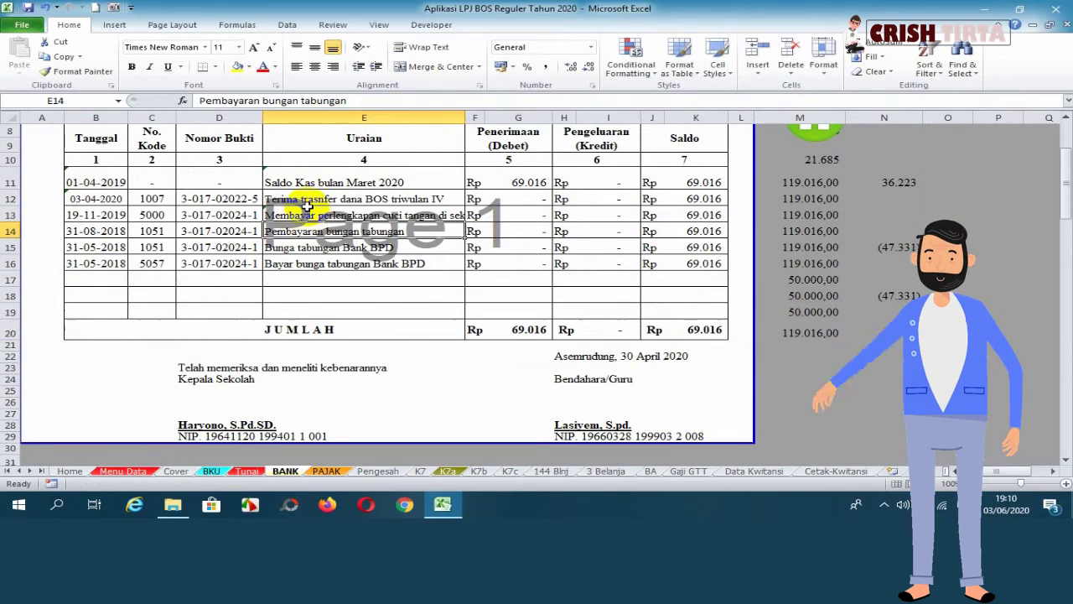
{"action": "left_click", "coordinate": [306, 201]}
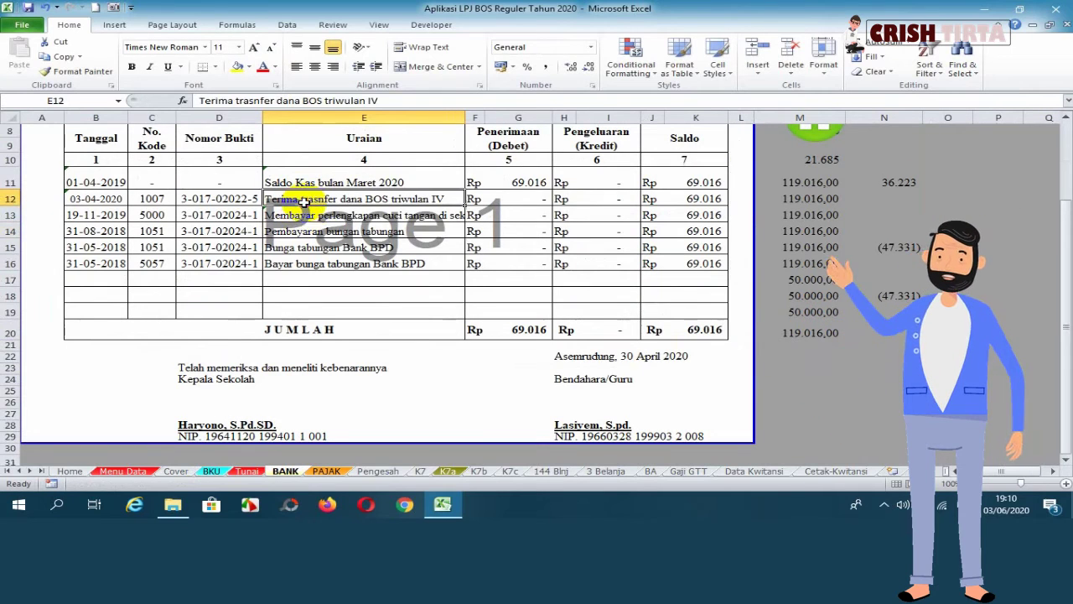
{"action": "left_click", "coordinate": [306, 249]}
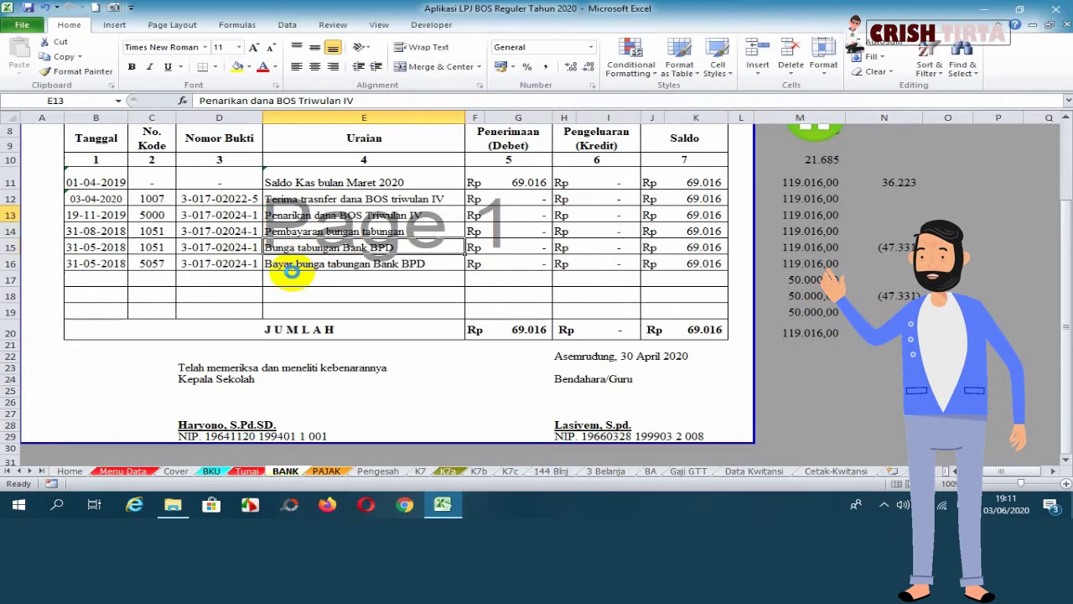
Step: Inspect the PAJAK sheet's opening balance and row 13 tax entry, and the BKU row 41 entry it references
{"action": "left_click", "coordinate": [326, 472]}
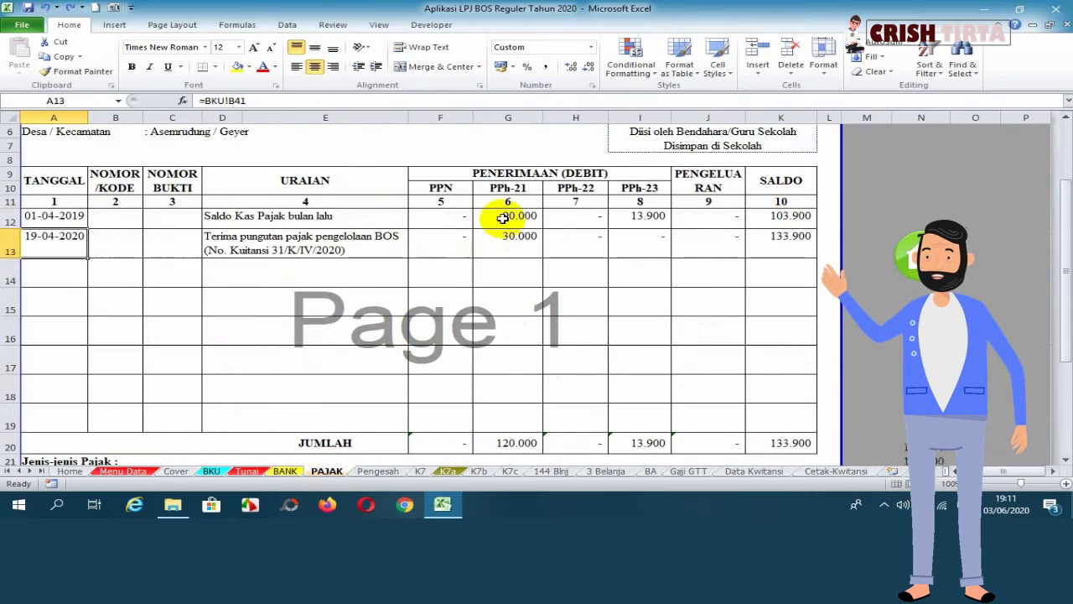
{"action": "left_click", "coordinate": [501, 216]}
{"action": "left_click", "coordinate": [215, 212]}
{"action": "left_click", "coordinate": [217, 246]}
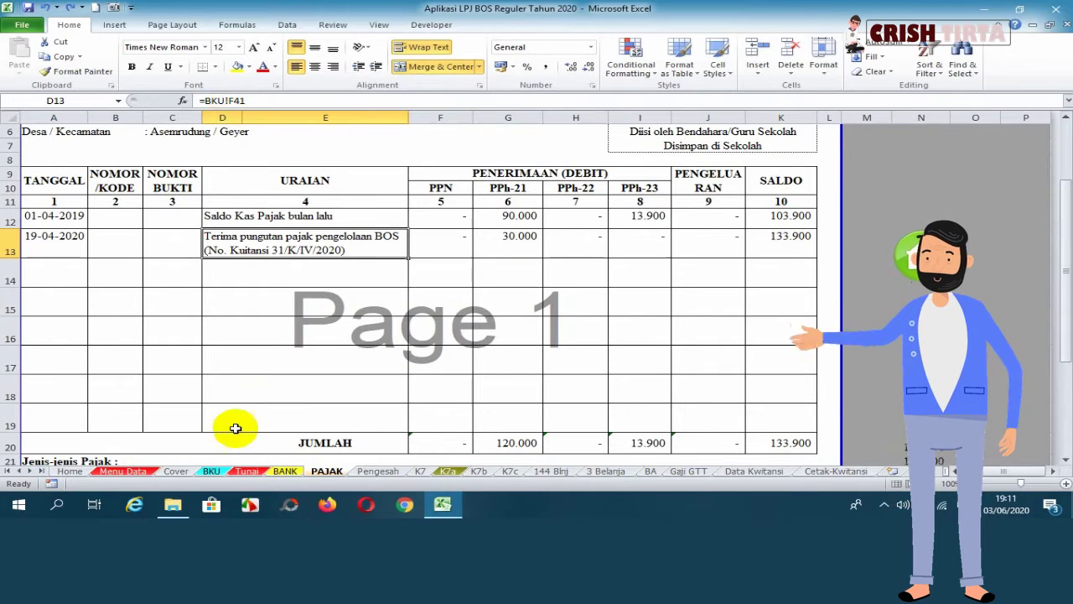
{"action": "left_click", "coordinate": [212, 471]}
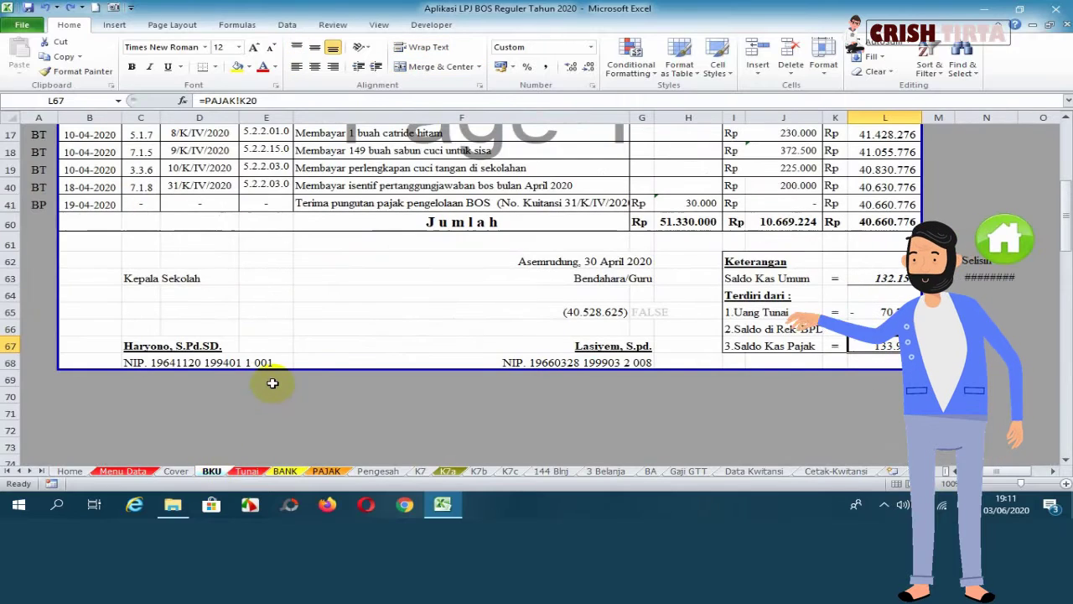
{"action": "left_click", "coordinate": [328, 203]}
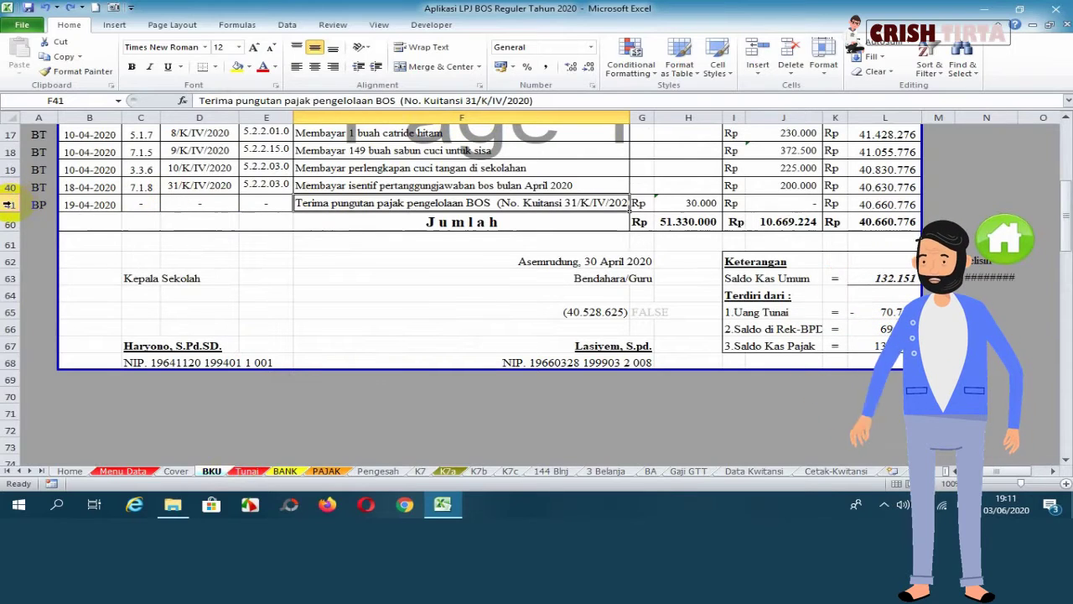
{"action": "left_click", "coordinate": [328, 471]}
Step: Review the Pengesah, K7 and K7a sheets, including the formula in K7a cell K18 that draws on K7
{"action": "left_click", "coordinate": [373, 471]}
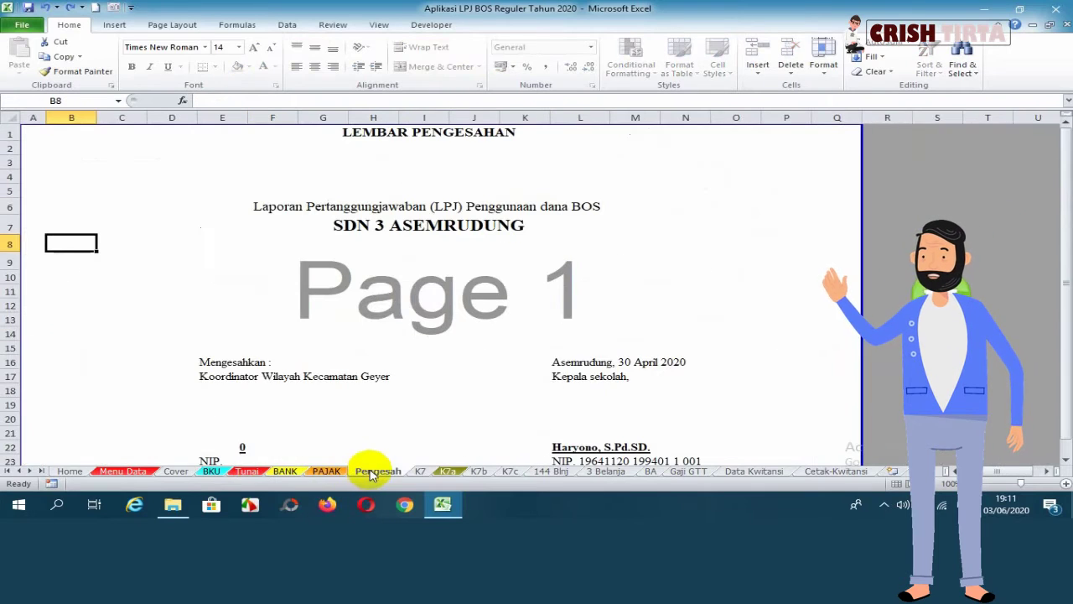
{"action": "left_click", "coordinate": [420, 471]}
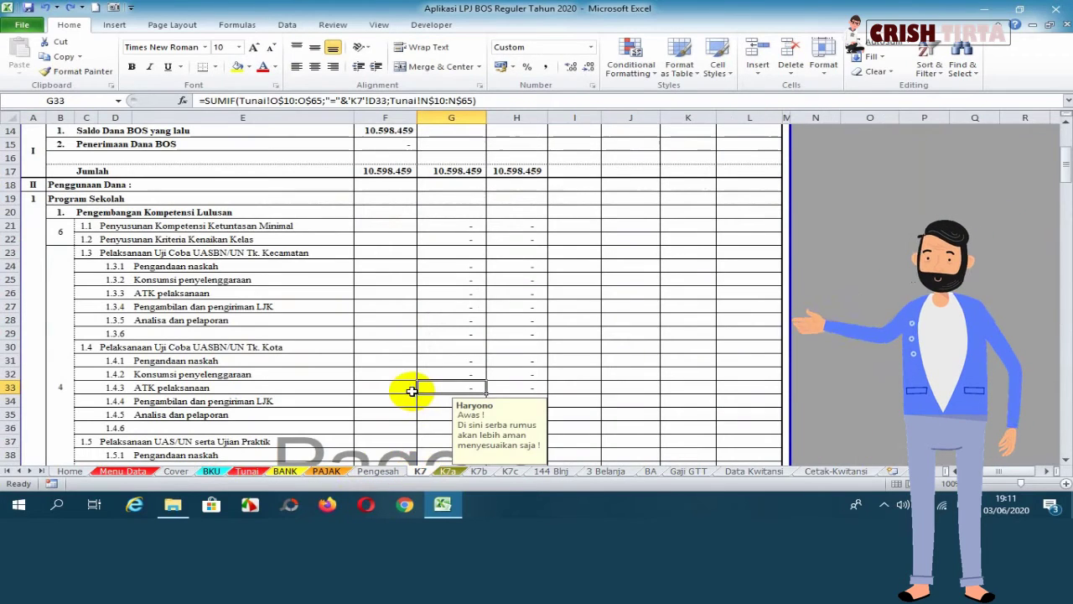
{"action": "left_click", "coordinate": [376, 401]}
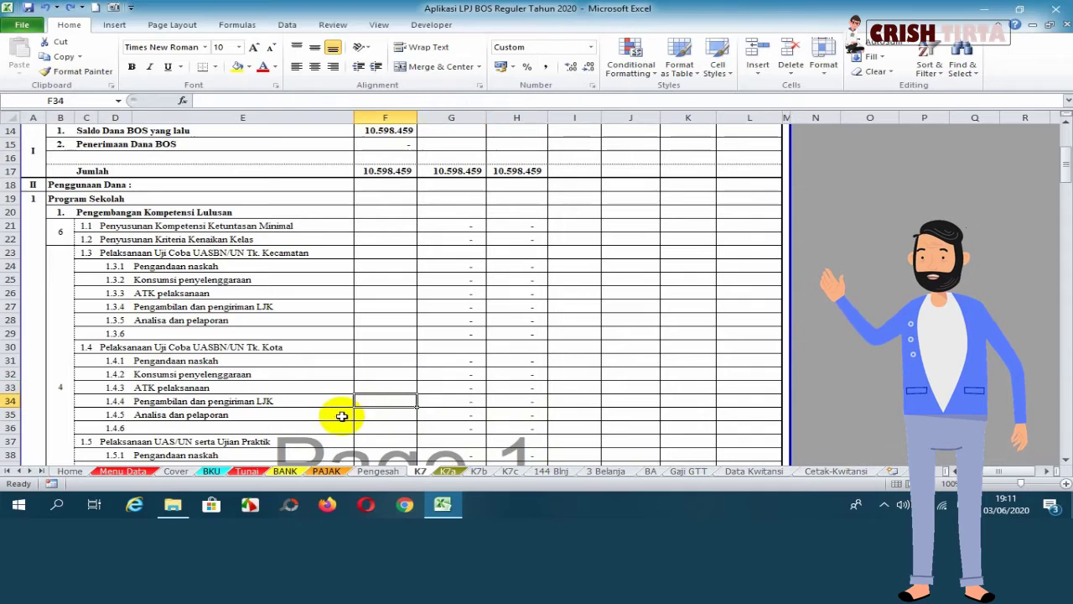
{"action": "left_click", "coordinate": [449, 471]}
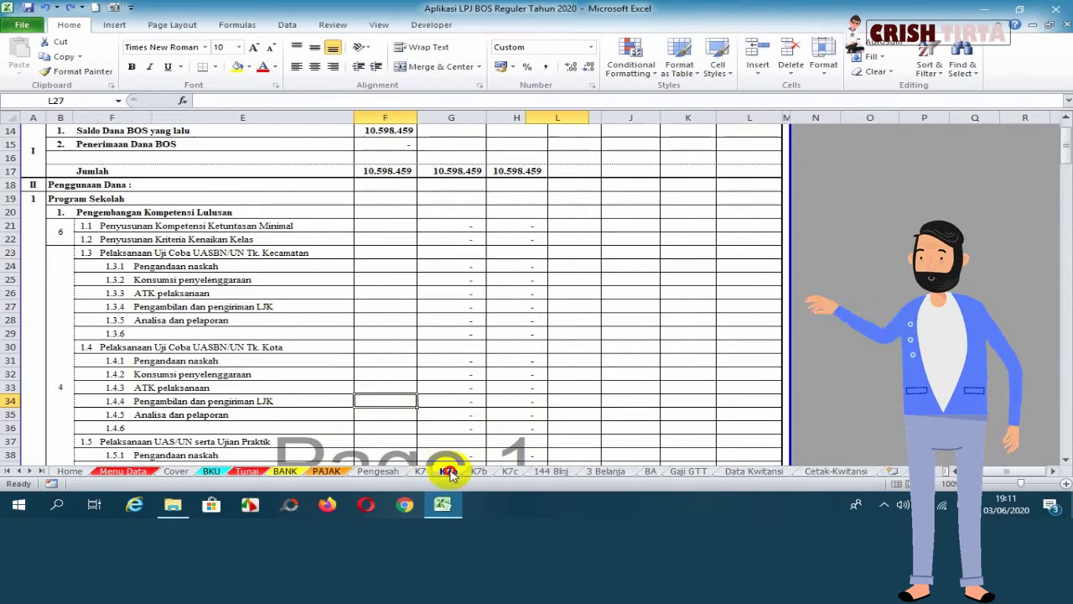
{"action": "left_click", "coordinate": [554, 403]}
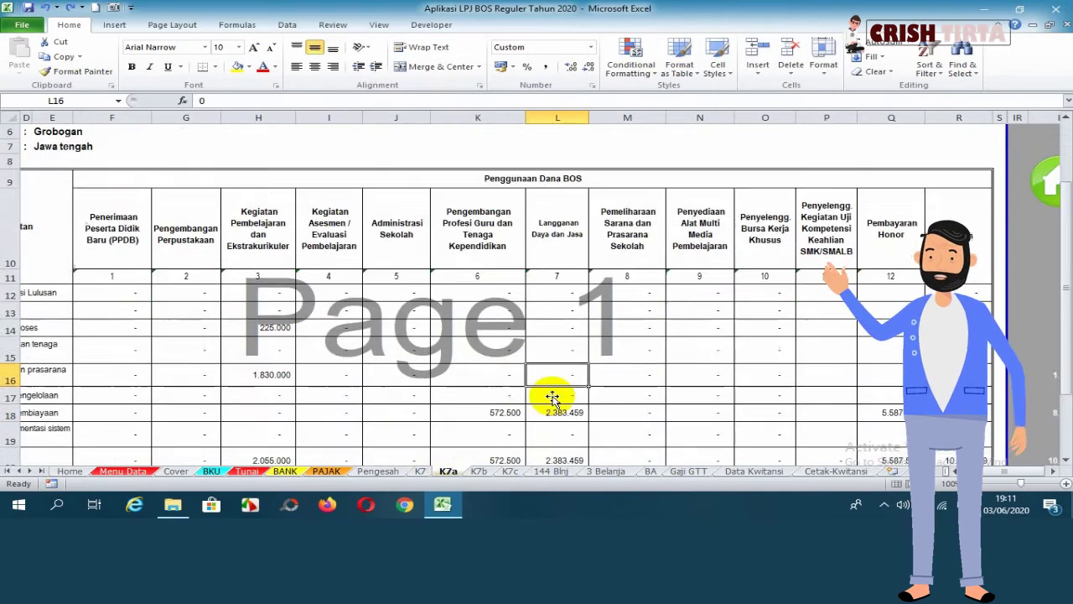
{"action": "scroll", "coordinate": [553, 397], "scroll_direction": "down", "scroll_amount": 1}
{"action": "scroll", "coordinate": [552, 397], "scroll_direction": "down", "scroll_amount": 1}
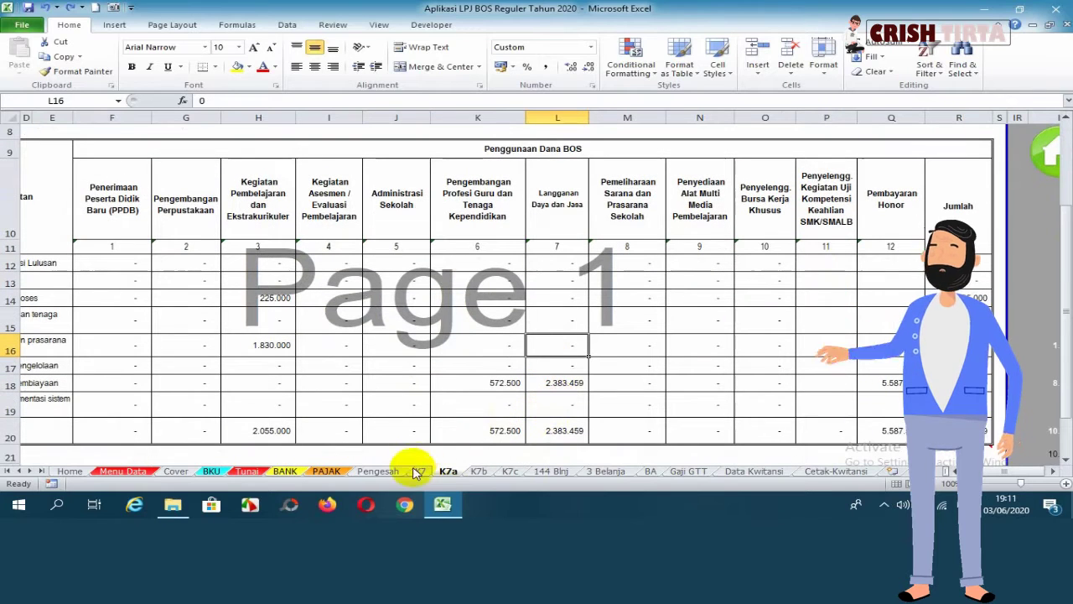
{"action": "left_click", "coordinate": [491, 382]}
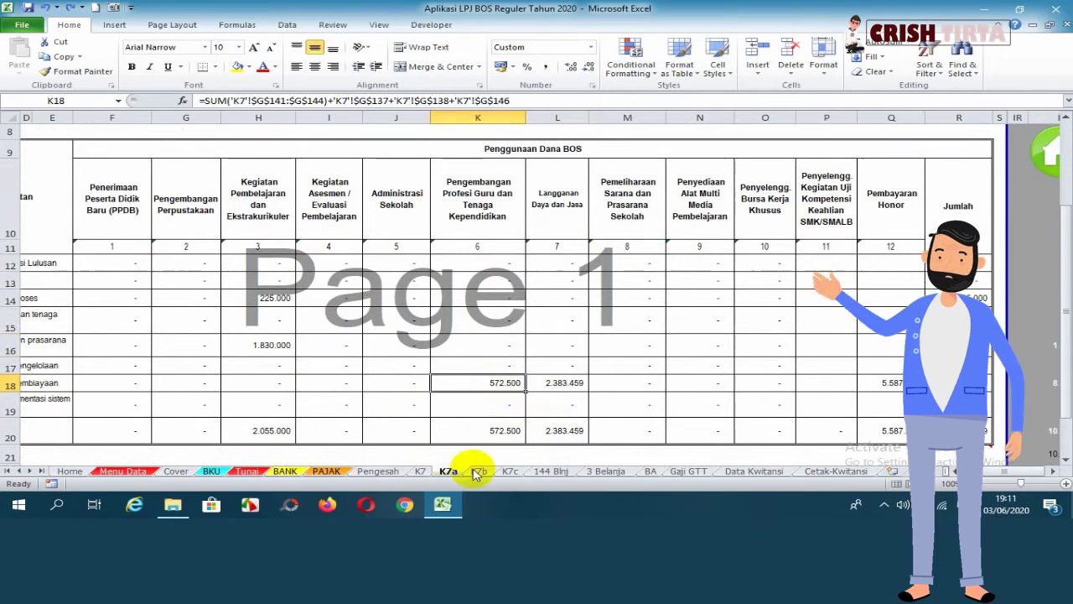
{"action": "left_click", "coordinate": [420, 471]}
{"action": "left_click", "coordinate": [448, 471]}
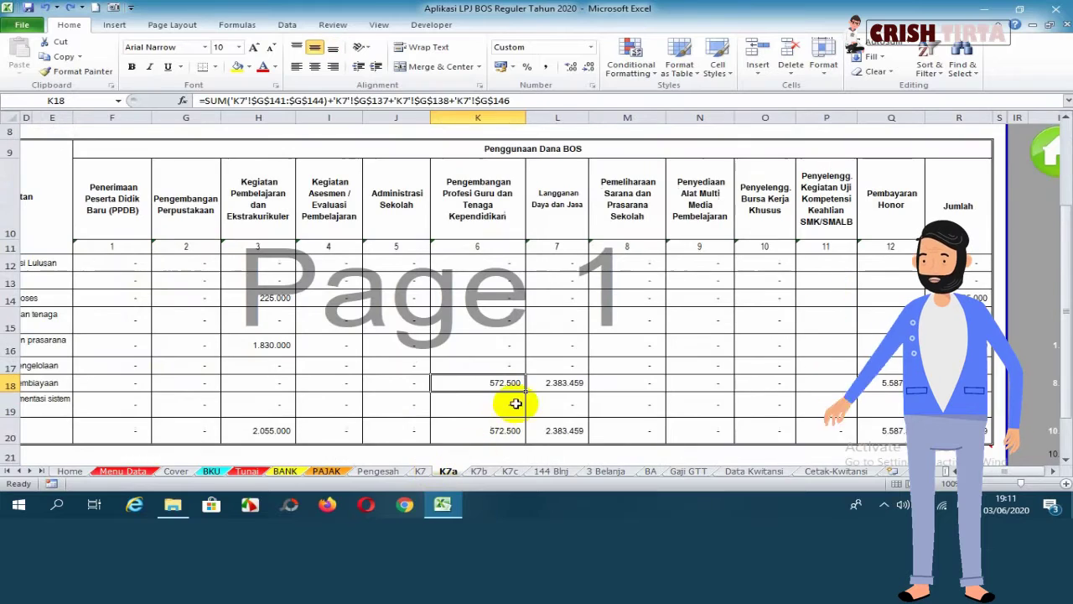
Step: Inspect the formulas in K7a cells L18, K18 and K19 that draw on the K7 sheet
{"action": "left_click", "coordinate": [575, 383]}
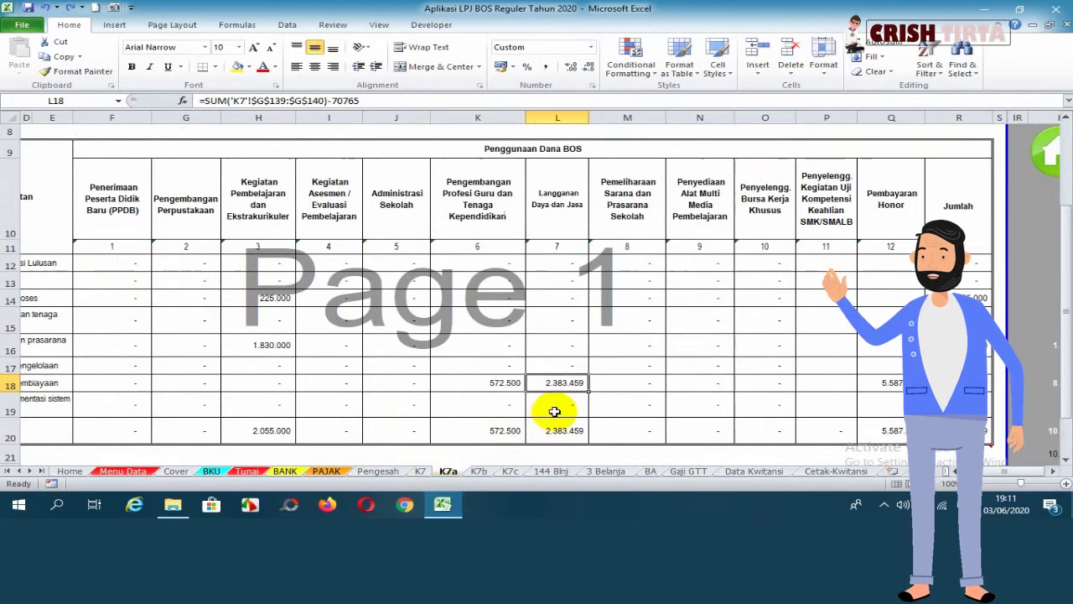
{"action": "left_click", "coordinate": [554, 410]}
{"action": "left_click", "coordinate": [563, 383]}
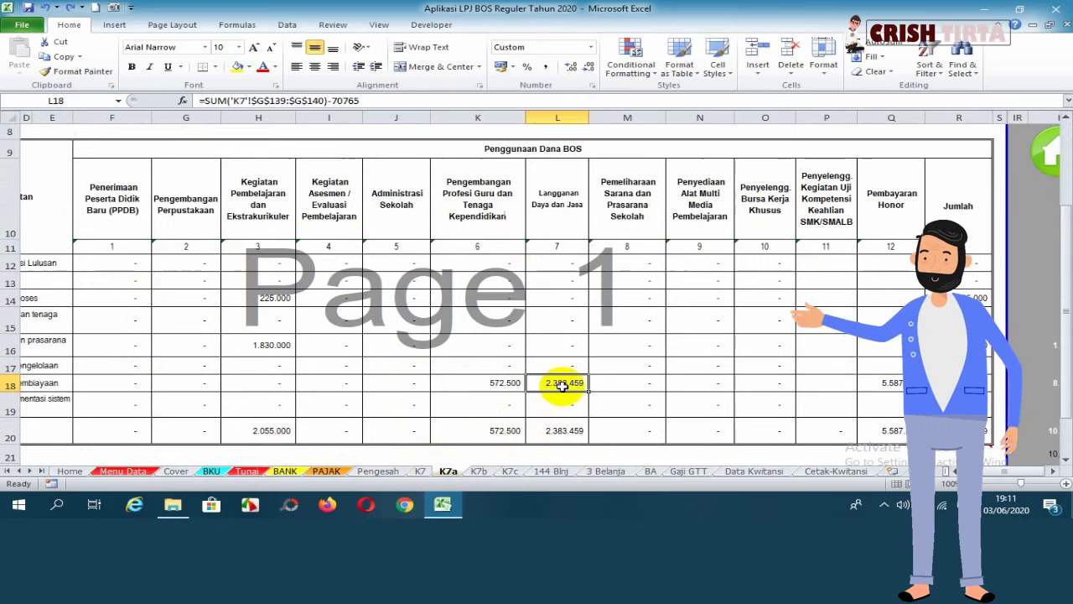
{"action": "left_click", "coordinate": [492, 384]}
{"action": "left_click", "coordinate": [490, 402]}
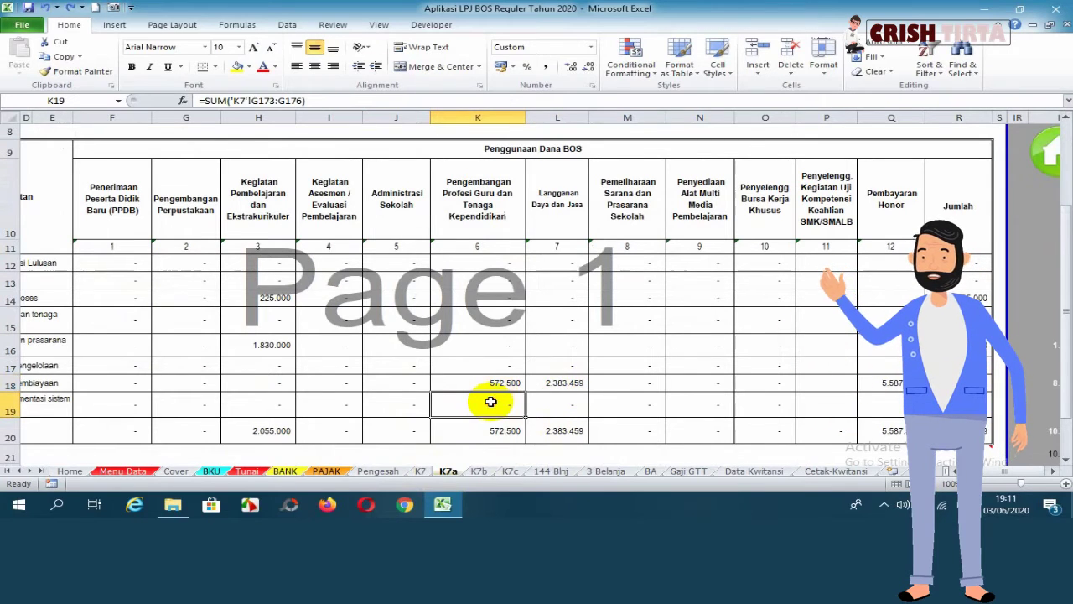
{"action": "left_click", "coordinate": [470, 387]}
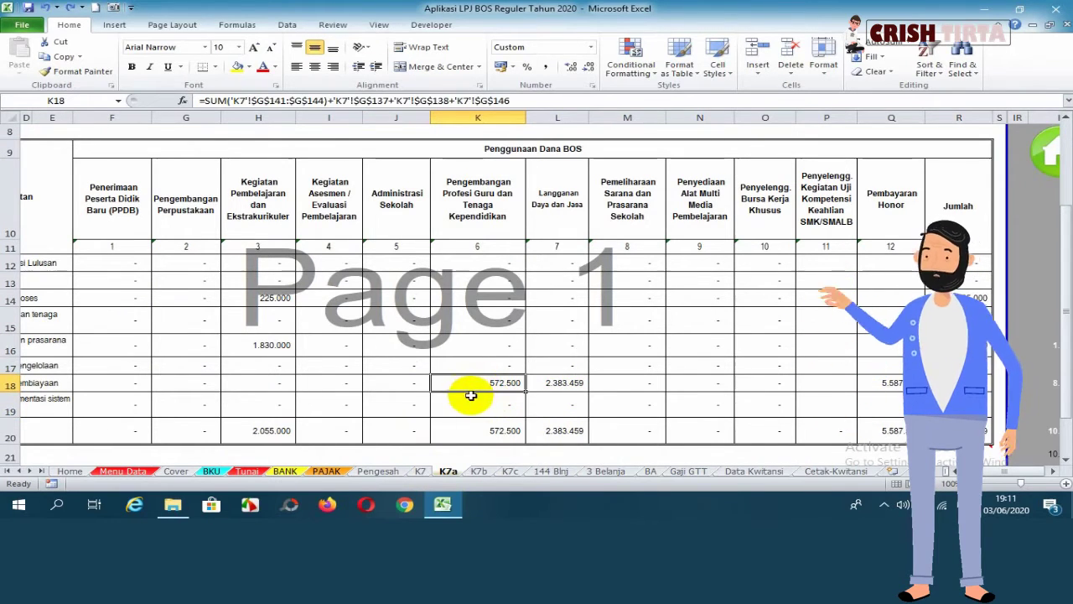
Step: Examine the item codes on the K7 sheet and the Kode Belanja entries in rows 6 to 17 of the 144 Blnj sheet
{"action": "left_click", "coordinate": [420, 470]}
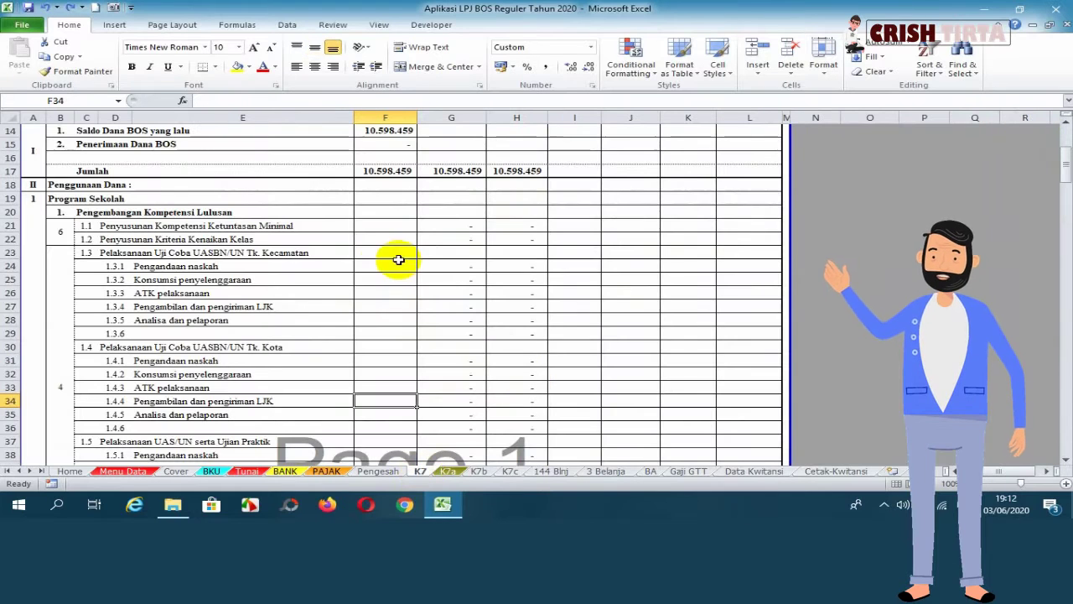
{"action": "left_click", "coordinate": [115, 291]}
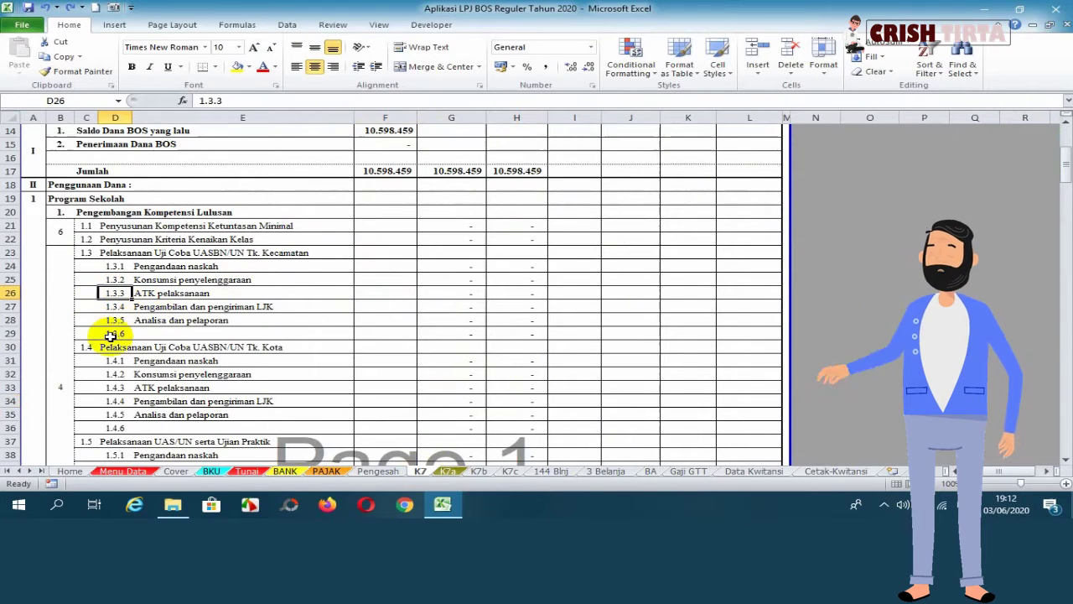
{"action": "left_click", "coordinate": [547, 471]}
{"action": "left_click", "coordinate": [82, 237]}
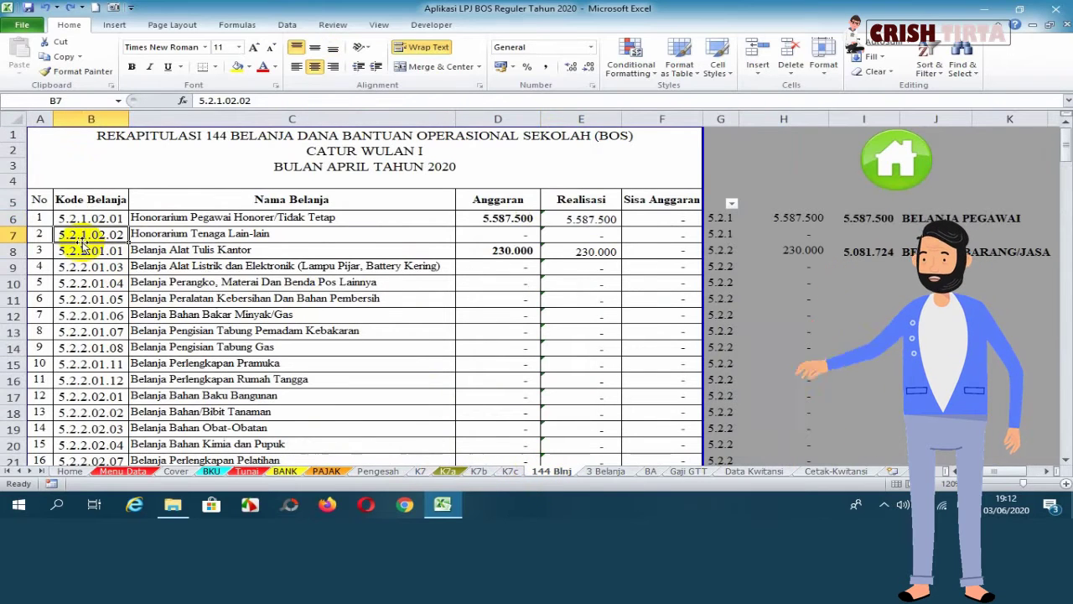
{"action": "left_click", "coordinate": [84, 216]}
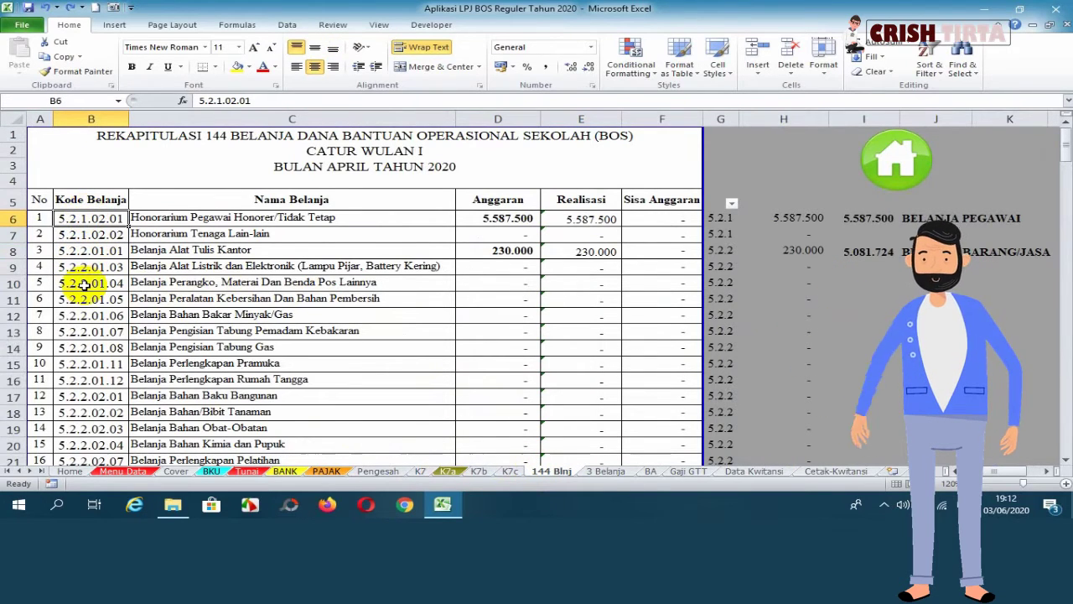
{"action": "left_click", "coordinate": [84, 285]}
{"action": "left_click", "coordinate": [89, 264]}
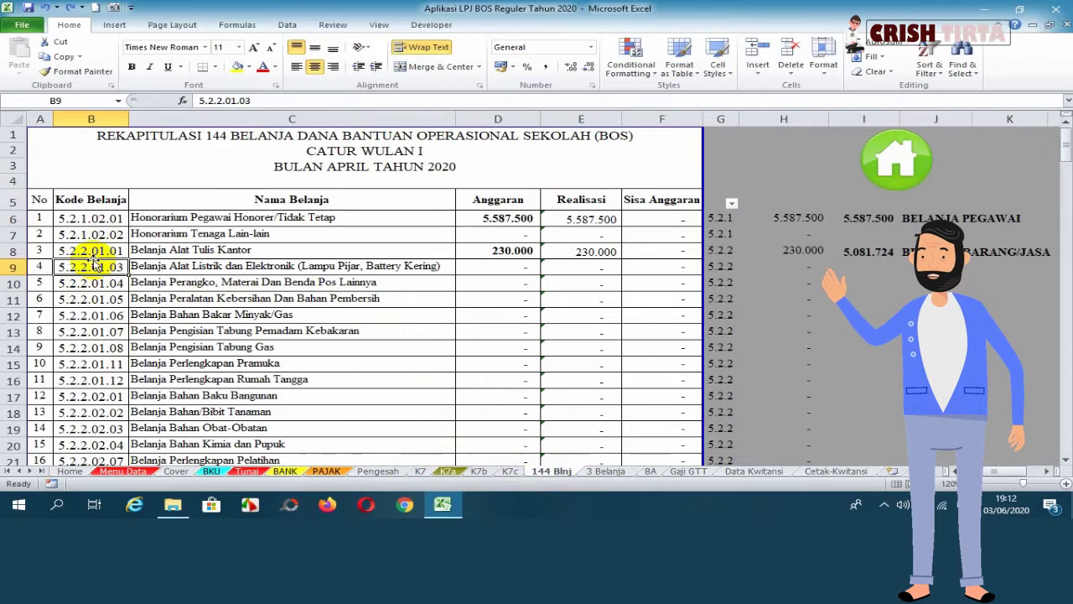
{"action": "left_click_drag", "start_coordinate": [92, 224], "coordinate": [104, 402]}
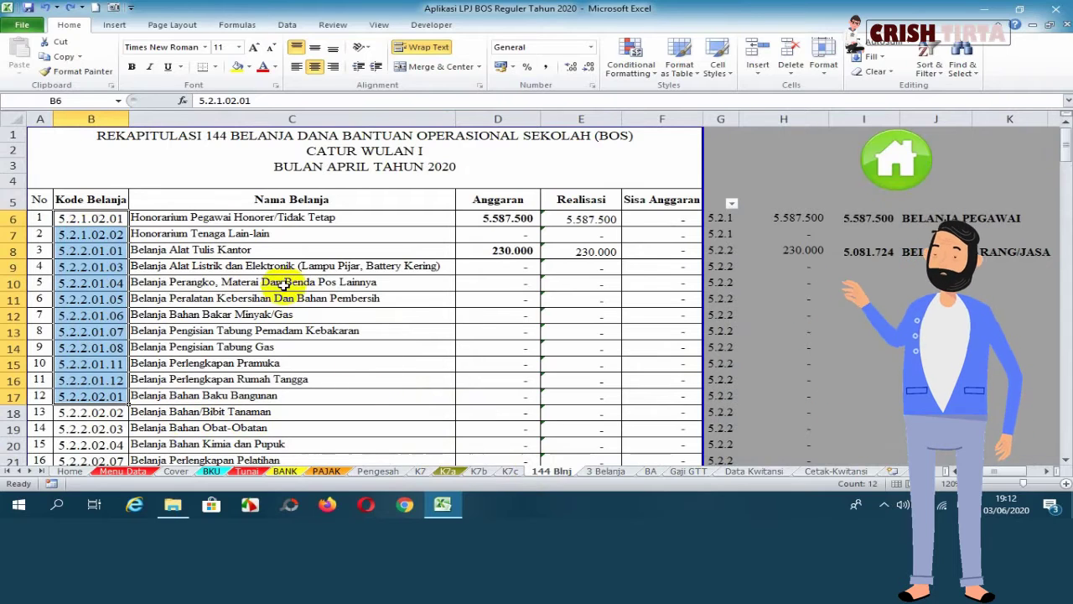
Step: Paste Kode Belanja 5.2.1.02.01 from 144 Blnj B6 as values into BKU cell E11, and check the Anggaran in 144 Blnj D6
{"action": "left_click", "coordinate": [88, 218]}
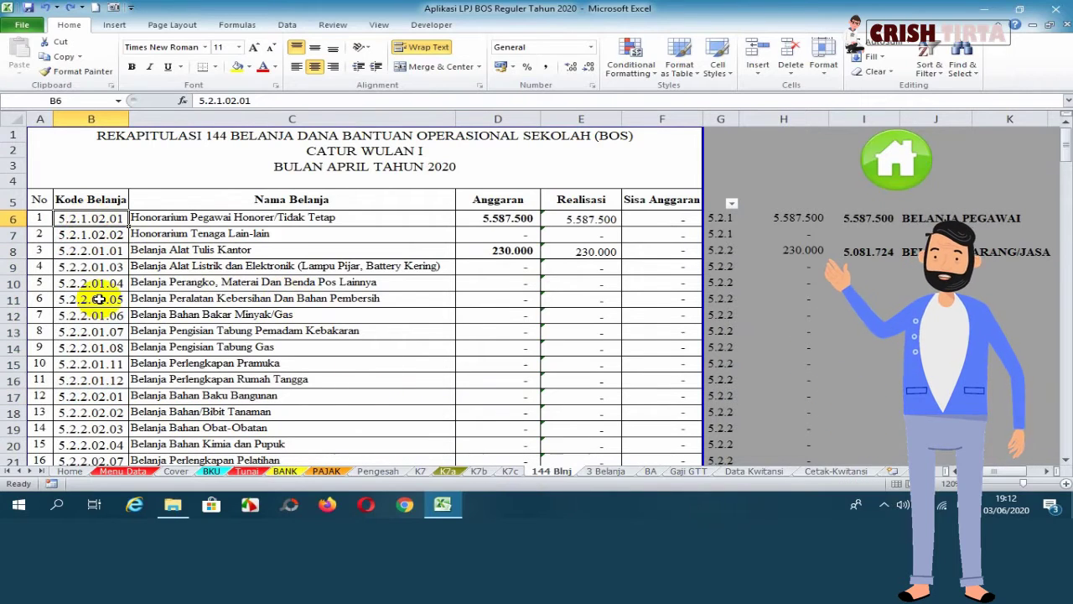
{"action": "right_click", "coordinate": [81, 218]}
{"action": "left_click", "coordinate": [139, 243]}
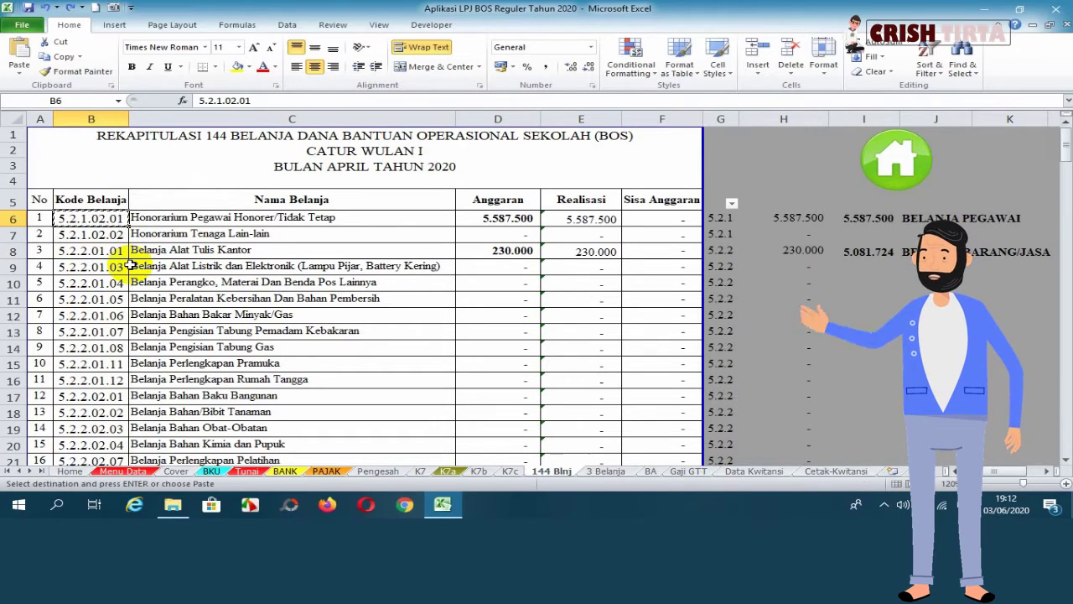
{"action": "left_click", "coordinate": [211, 471]}
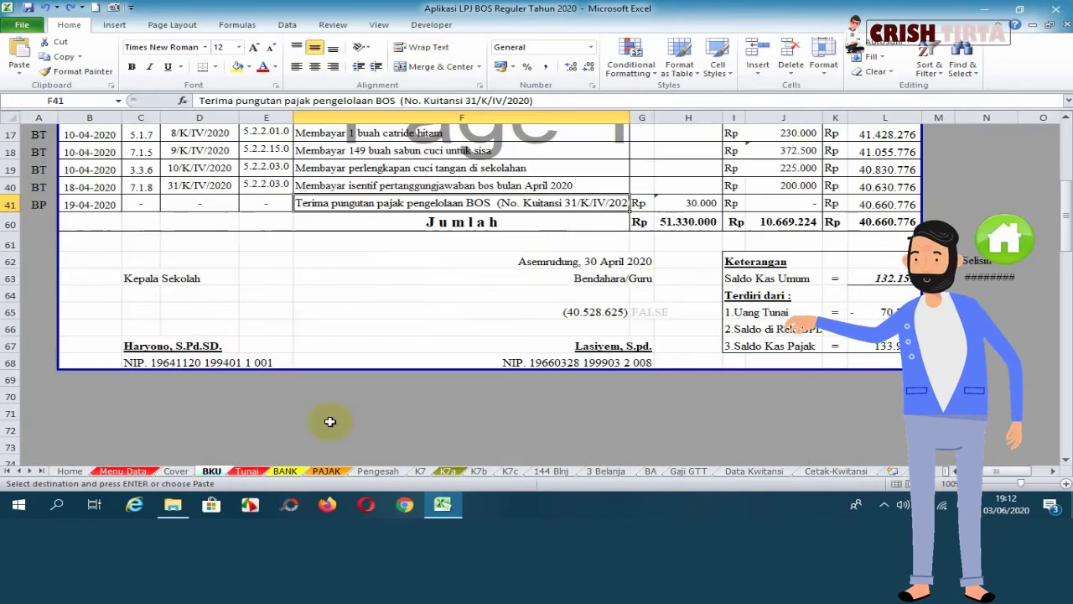
{"action": "scroll", "coordinate": [414, 282], "scroll_direction": "up", "scroll_amount": 5}
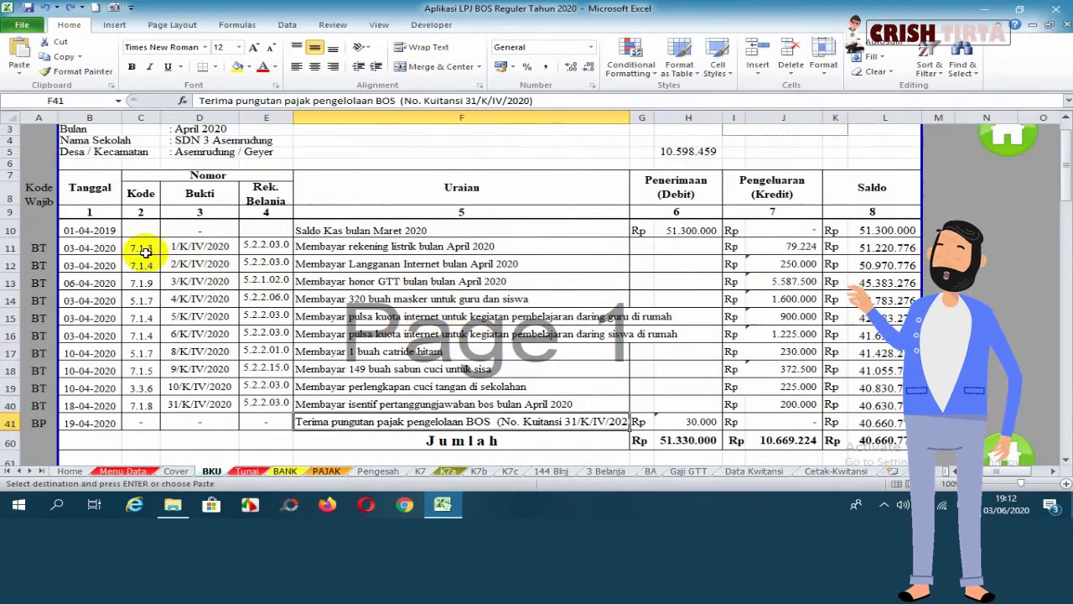
{"action": "left_click", "coordinate": [260, 247]}
{"action": "right_click", "coordinate": [272, 246]}
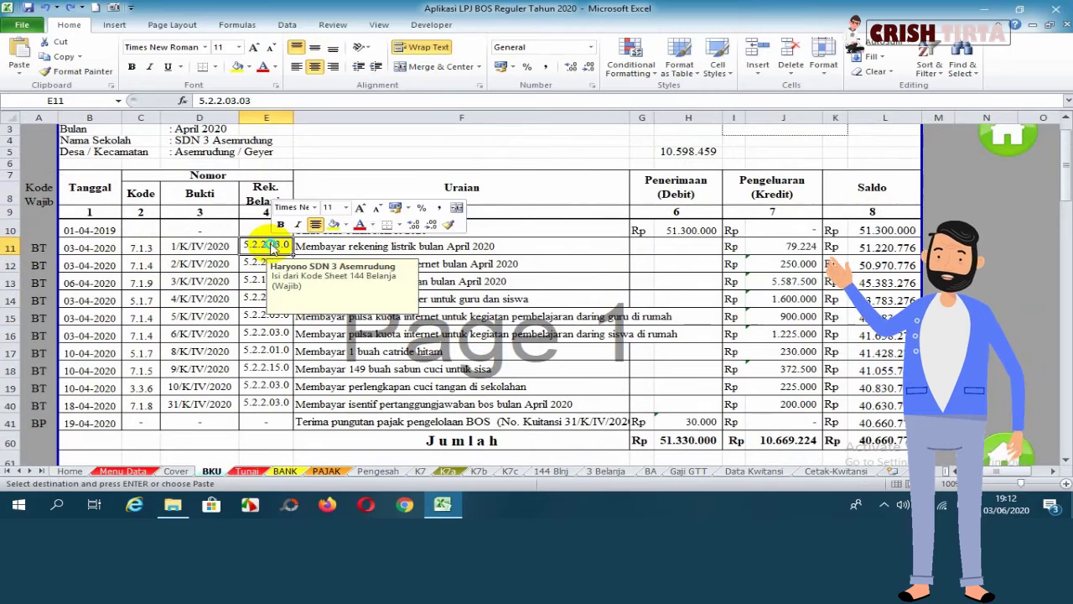
{"action": "left_click", "coordinate": [316, 315]}
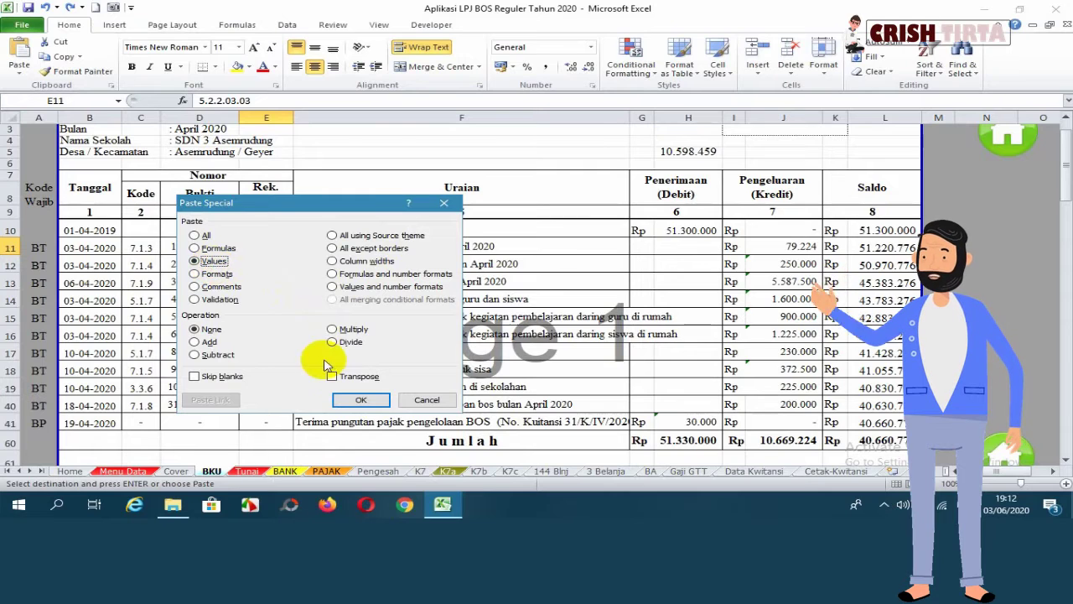
{"action": "left_click", "coordinate": [345, 401]}
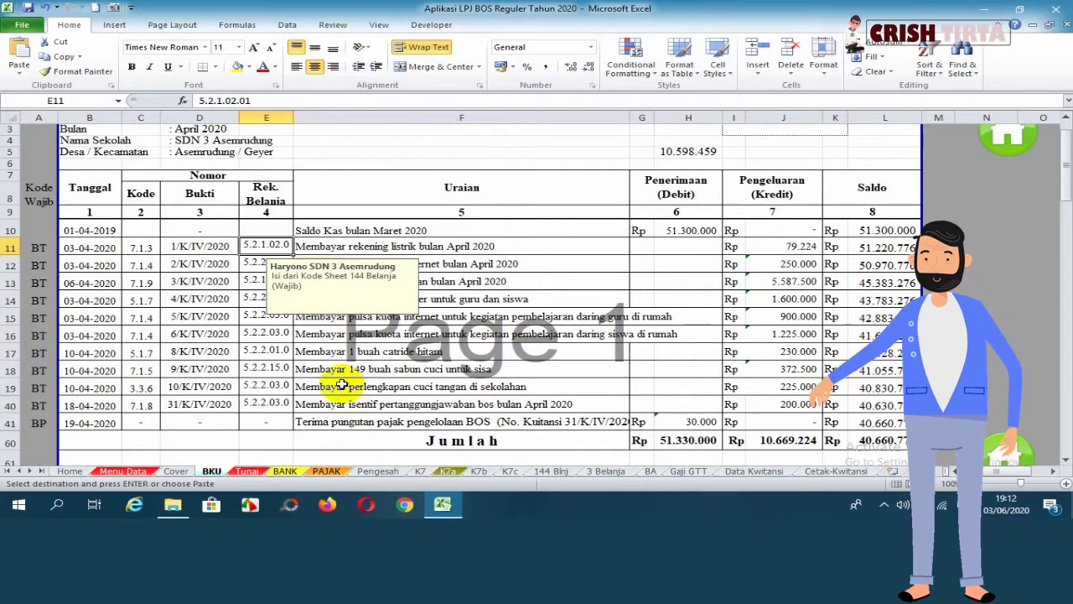
{"action": "left_click", "coordinate": [551, 471]}
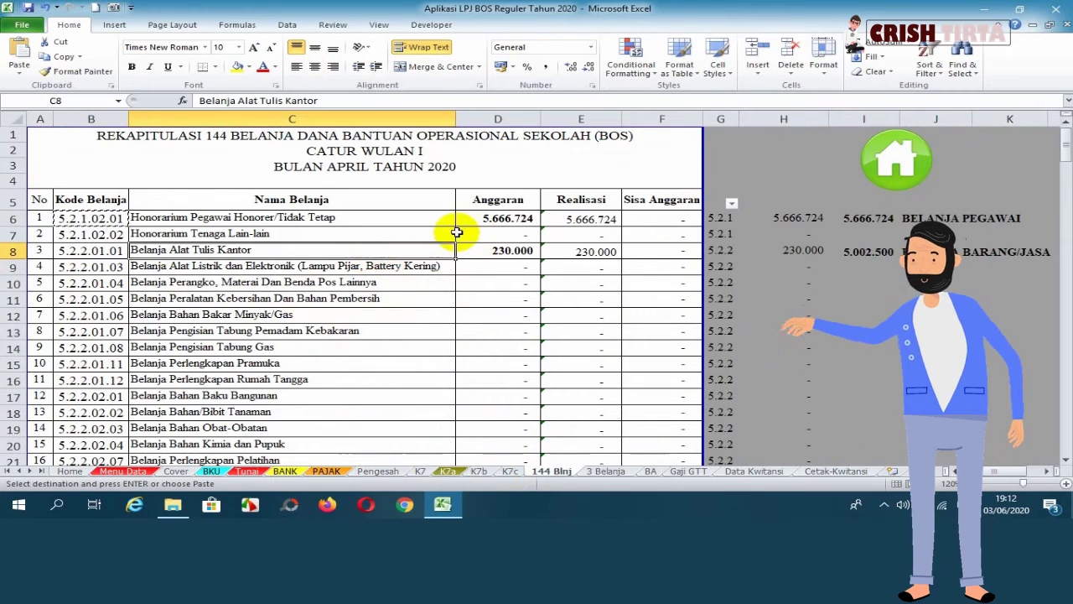
{"action": "left_click", "coordinate": [480, 217]}
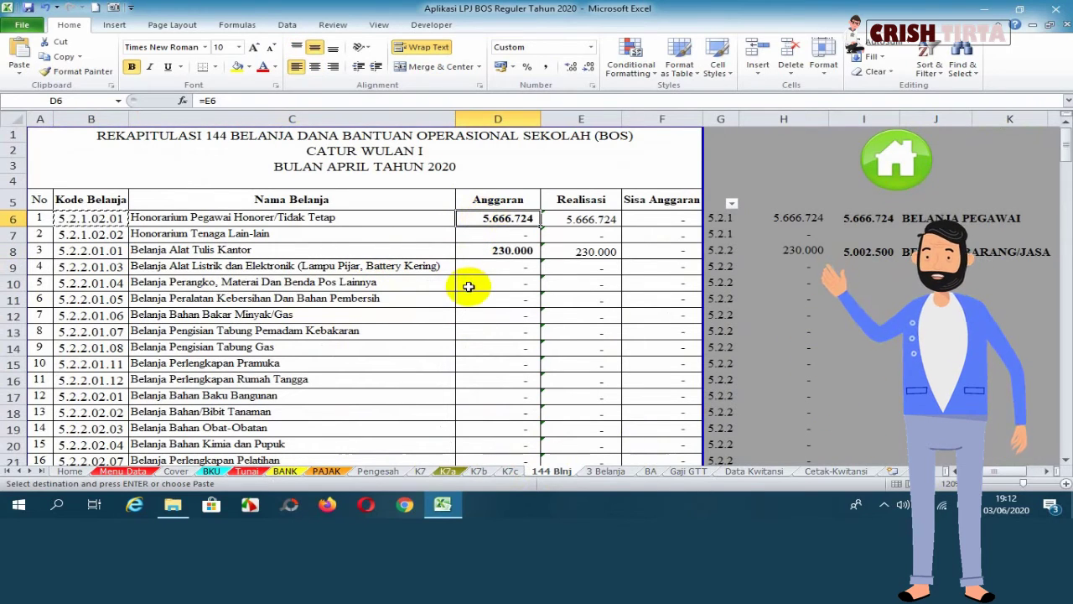
Step: Clear the Rek. Belanja codes in E11 and E13 of the BKU sheet and check the Anggaran in D6 of the 144 Blnj sheet
{"action": "left_click", "coordinate": [211, 471]}
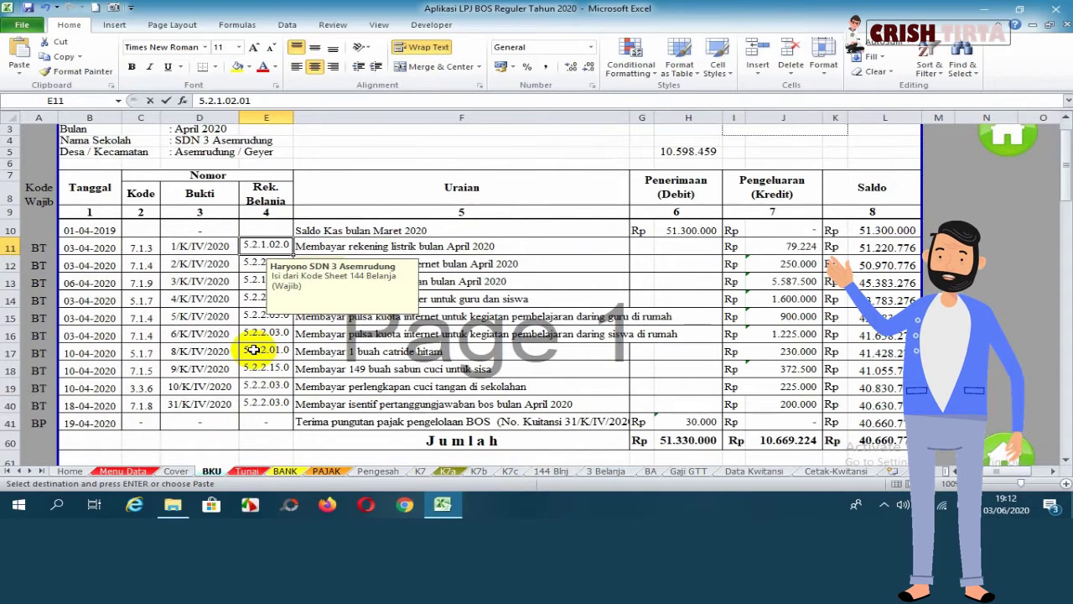
{"action": "key", "text": "BackSpace"}
{"action": "key", "text": "Return"}
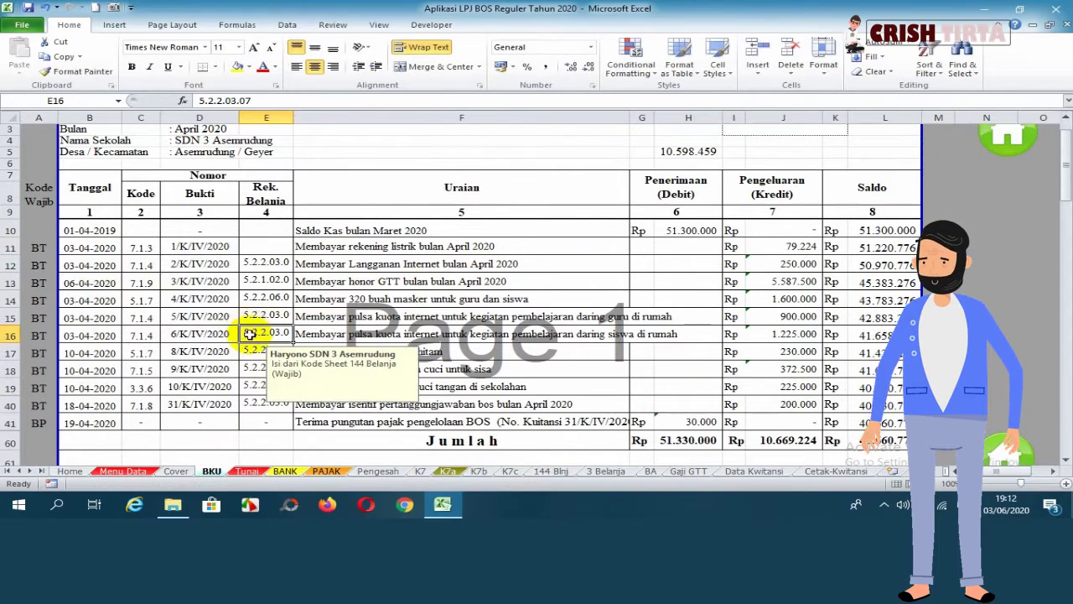
{"action": "key", "text": "Return"}
{"action": "key", "text": "BackSpace"}
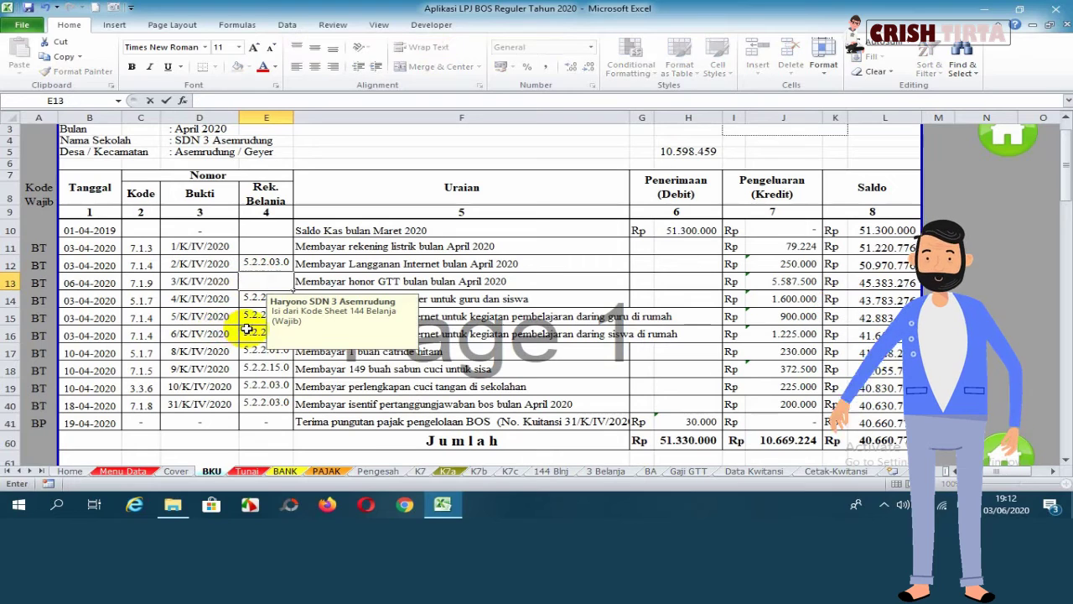
{"action": "left_click", "coordinate": [249, 329]}
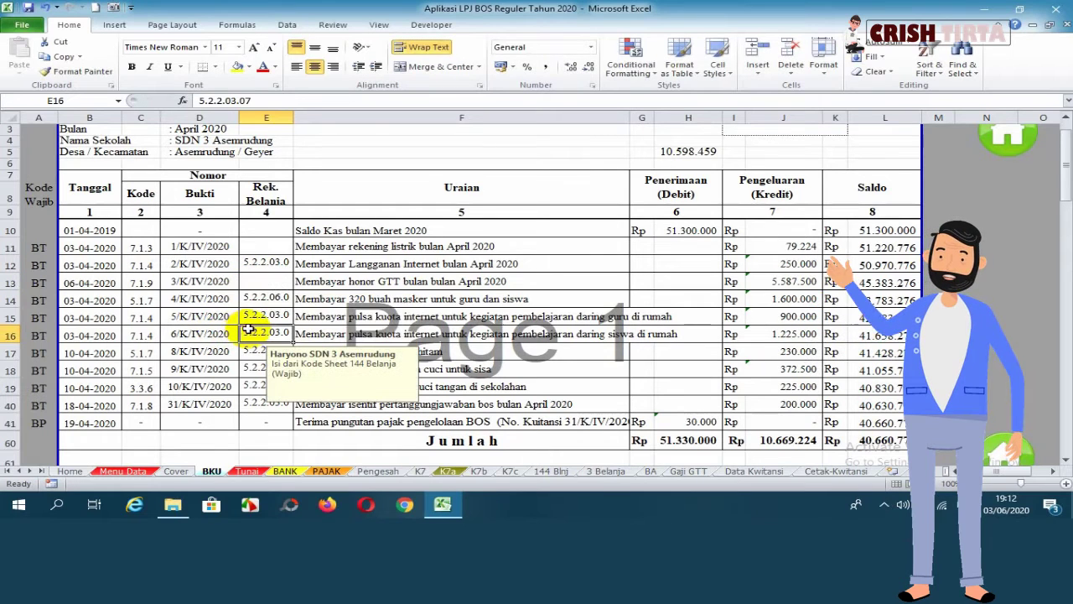
{"action": "left_click", "coordinate": [551, 470]}
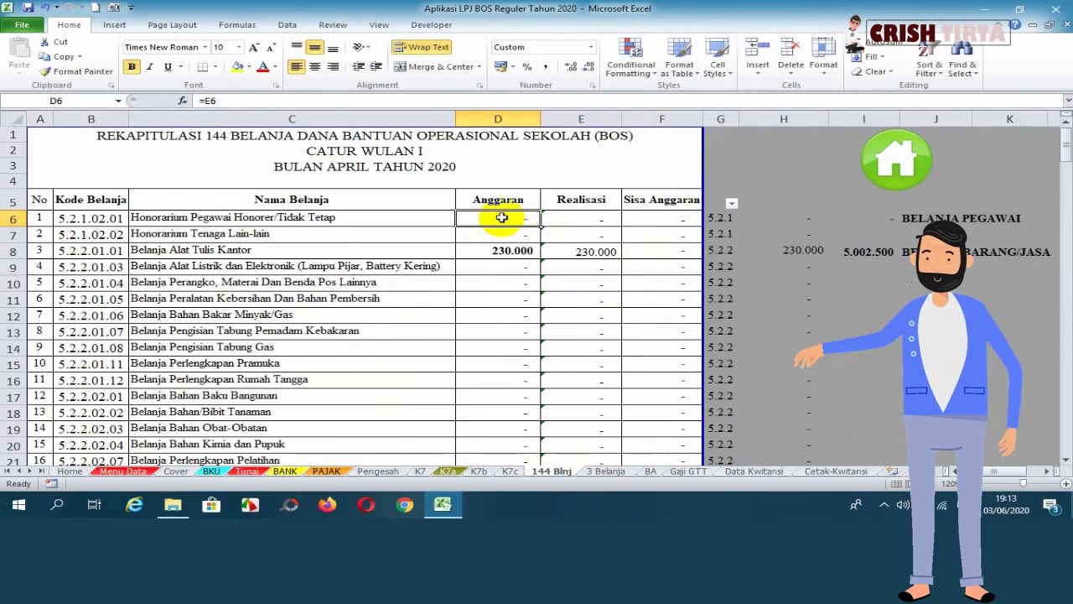
{"action": "left_click", "coordinate": [503, 249]}
{"action": "left_click", "coordinate": [495, 217]}
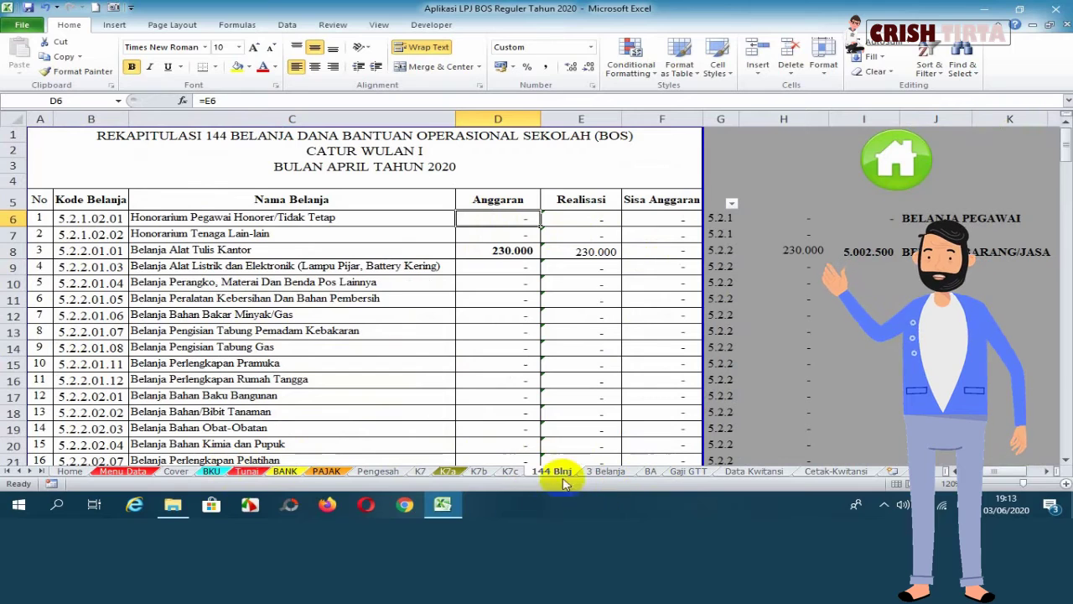
Step: Restore the Rek. Belanja code 5.2.1.02.01 in E13 of the BKU sheet for the GTT honorarium entry
{"action": "left_click", "coordinate": [84, 220]}
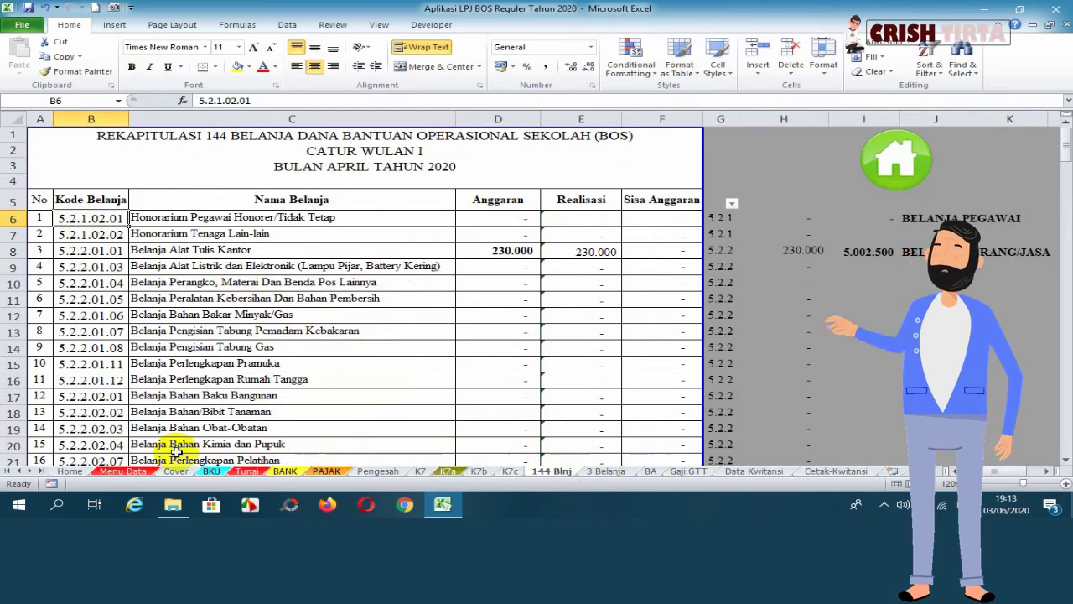
{"action": "left_click", "coordinate": [212, 472]}
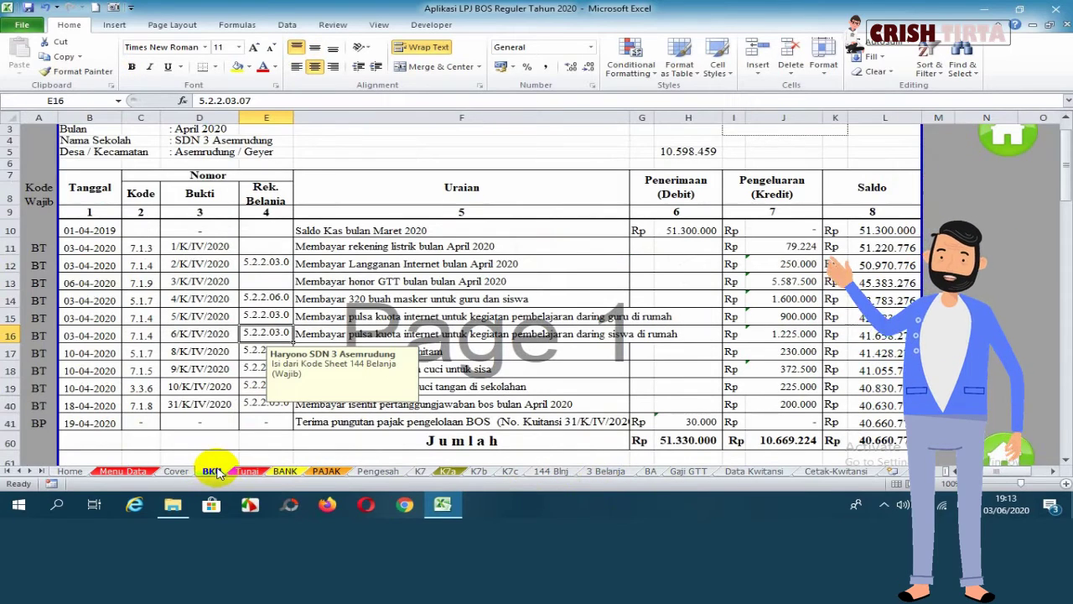
{"action": "key", "text": "Up"}
{"action": "key", "text": "Up"}
{"action": "key", "text": "Up"}
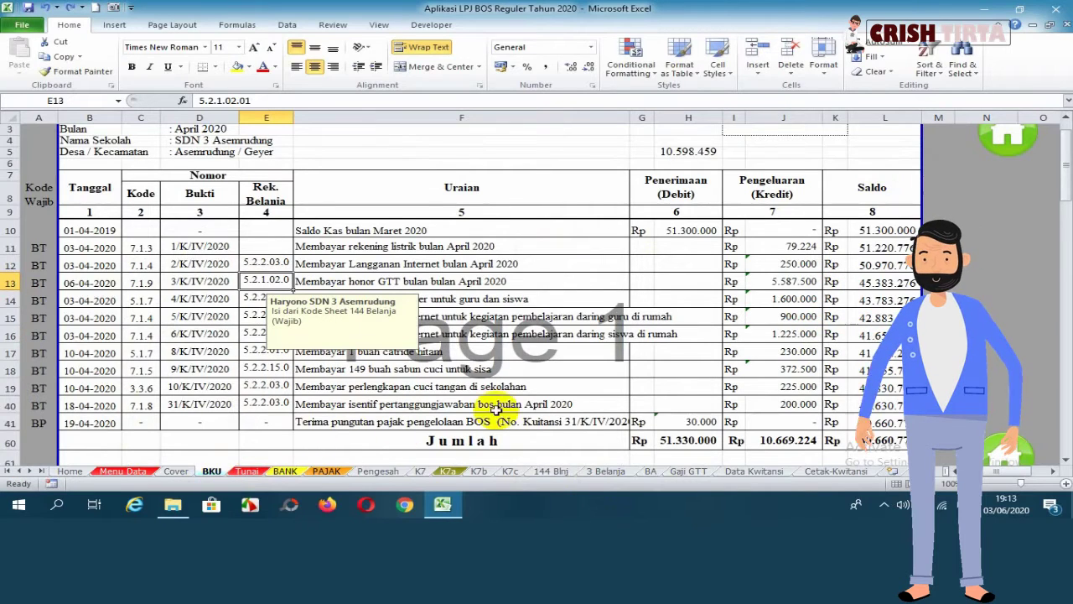
{"action": "left_click_drag", "start_coordinate": [260, 279], "coordinate": [764, 280]}
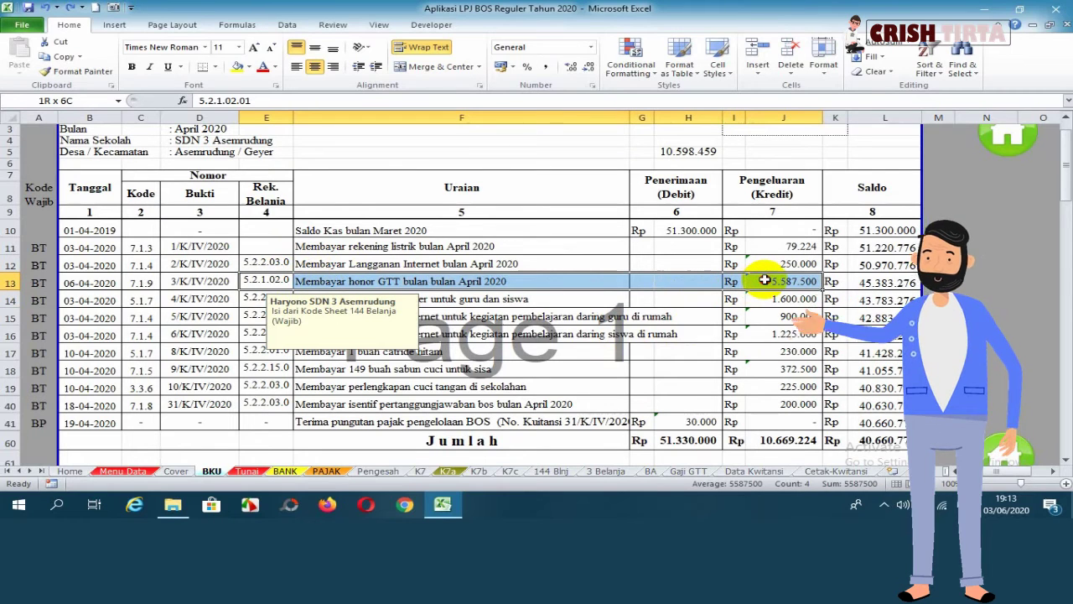
{"action": "left_click_drag", "start_coordinate": [764, 280], "coordinate": [764, 280]}
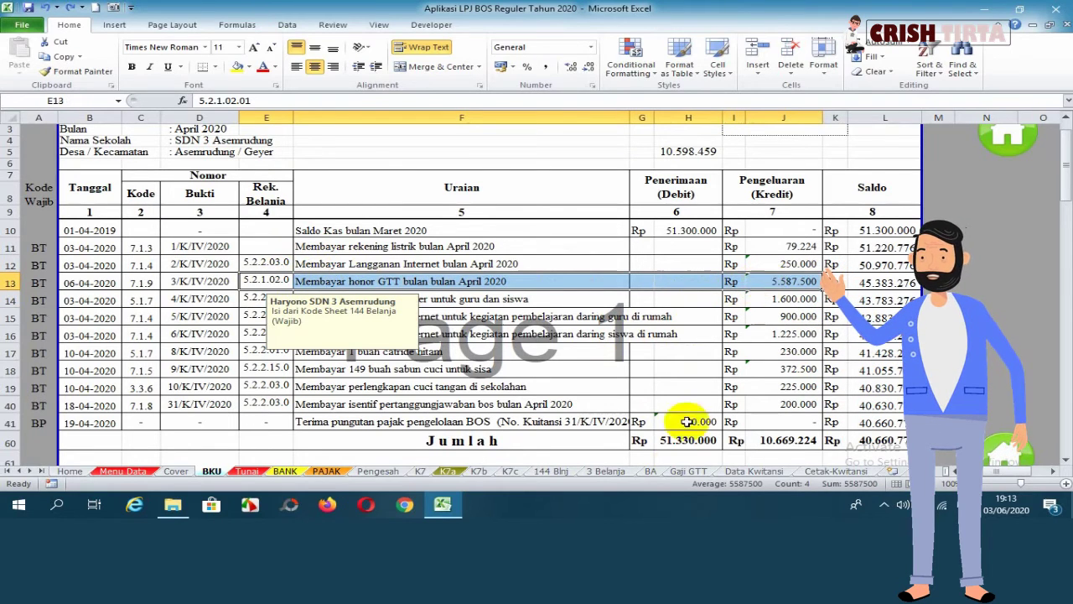
Step: Examine the Anggaran and Realisasi formulas on the 144 Blnj sheet and the Kode Belanja table on the Tunai sheet they reference
{"action": "left_click", "coordinate": [551, 471]}
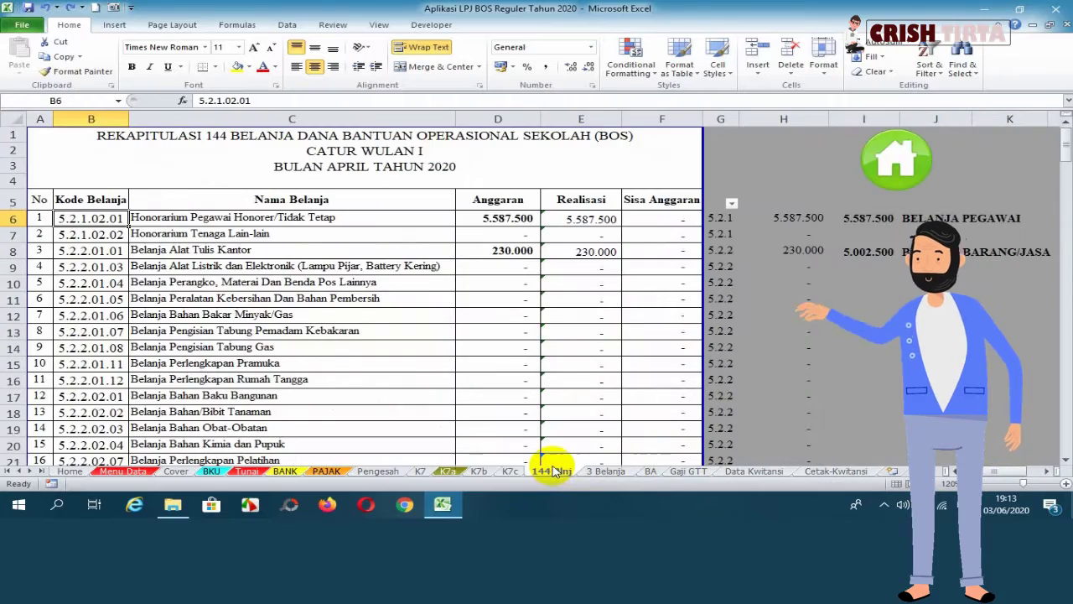
{"action": "left_click", "coordinate": [491, 221]}
{"action": "left_click", "coordinate": [483, 262]}
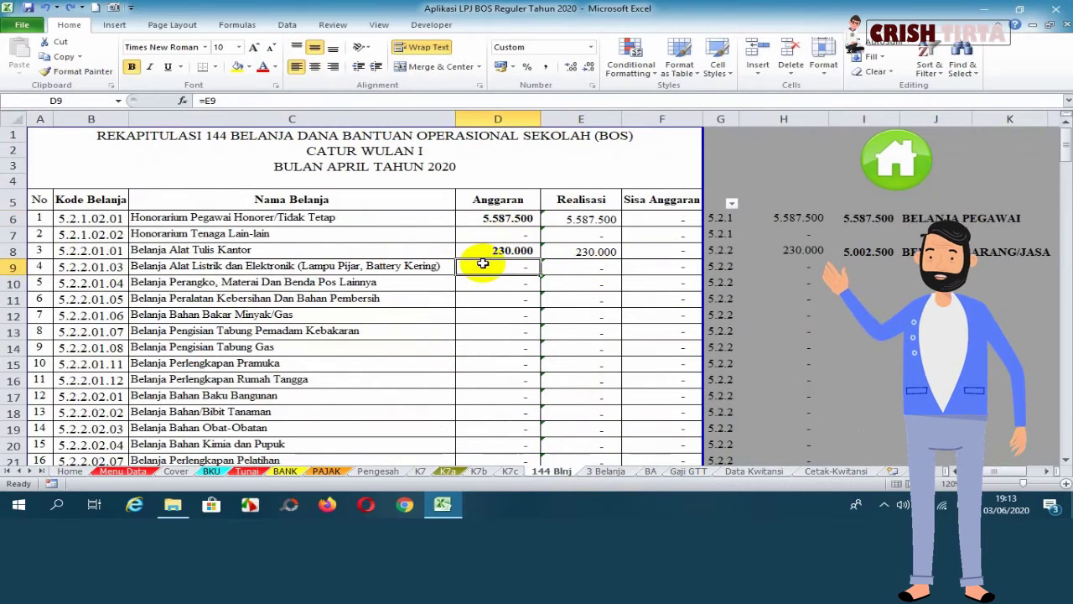
{"action": "scroll", "coordinate": [481, 294], "scroll_direction": "down", "scroll_amount": 2}
{"action": "scroll", "coordinate": [481, 299], "scroll_direction": "up", "scroll_amount": 1}
{"action": "left_click", "coordinate": [481, 299]}
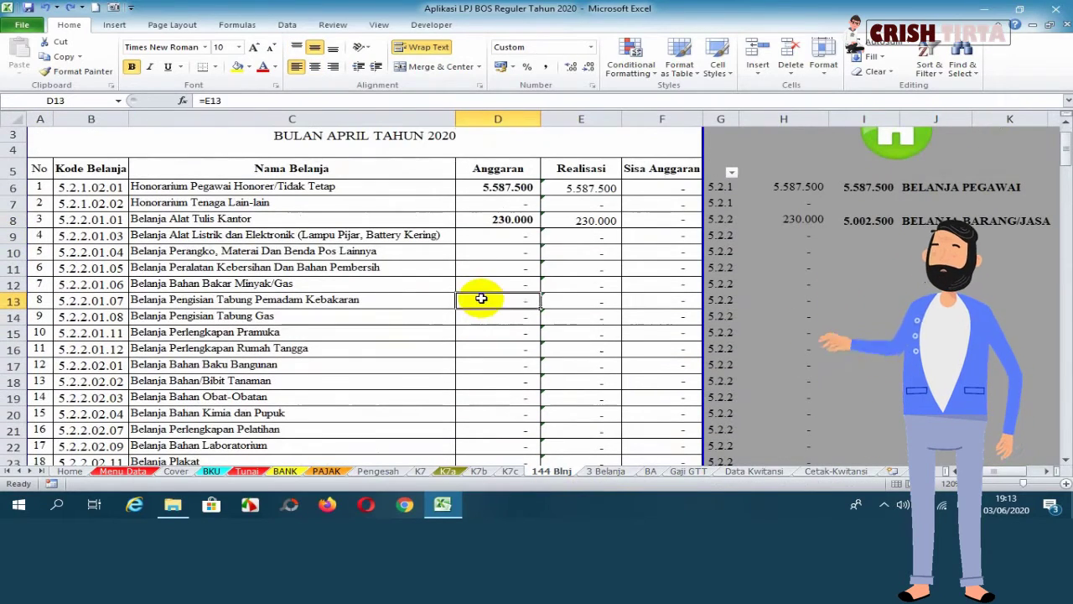
{"action": "left_click", "coordinate": [584, 280]}
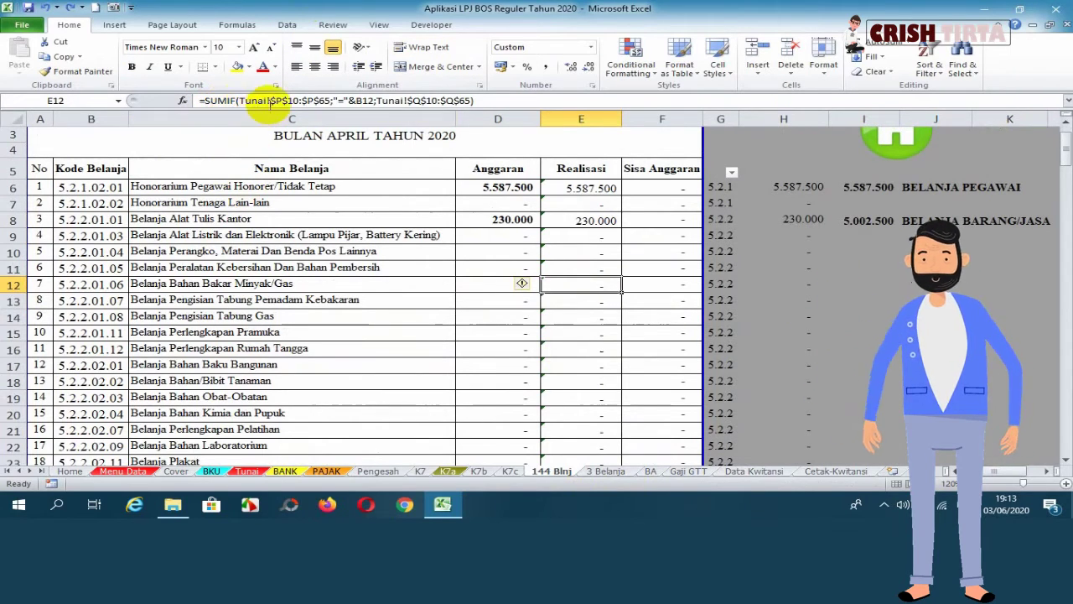
{"action": "left_click", "coordinate": [248, 471]}
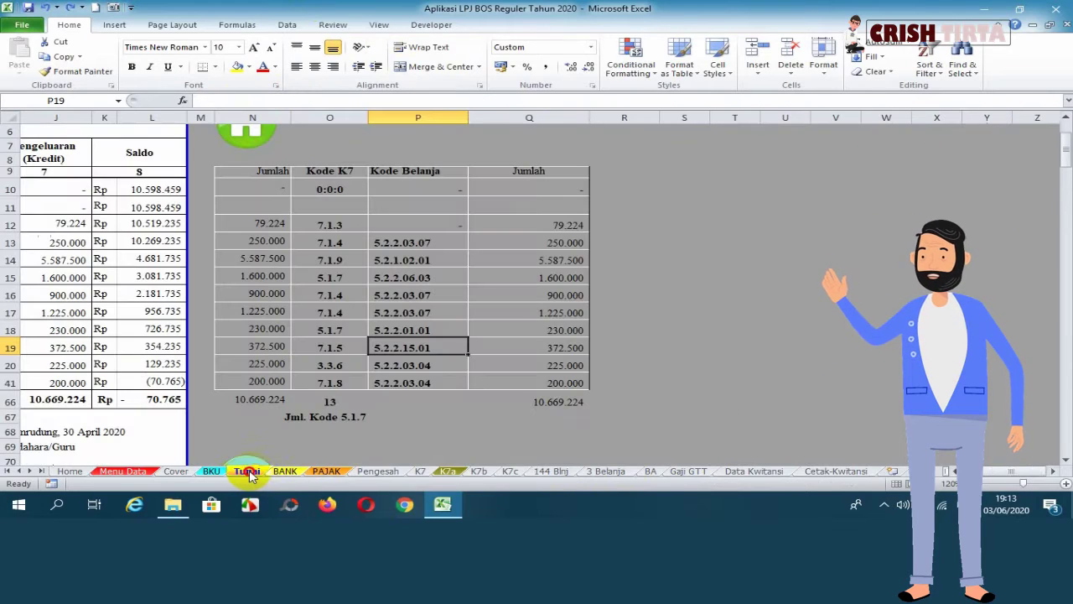
Step: Trace the Belanja Barang Jasa amount in G7 of the 3 Belanja sheet back to the column H amounts on the 144 Blnj sheet
{"action": "left_click", "coordinate": [411, 240]}
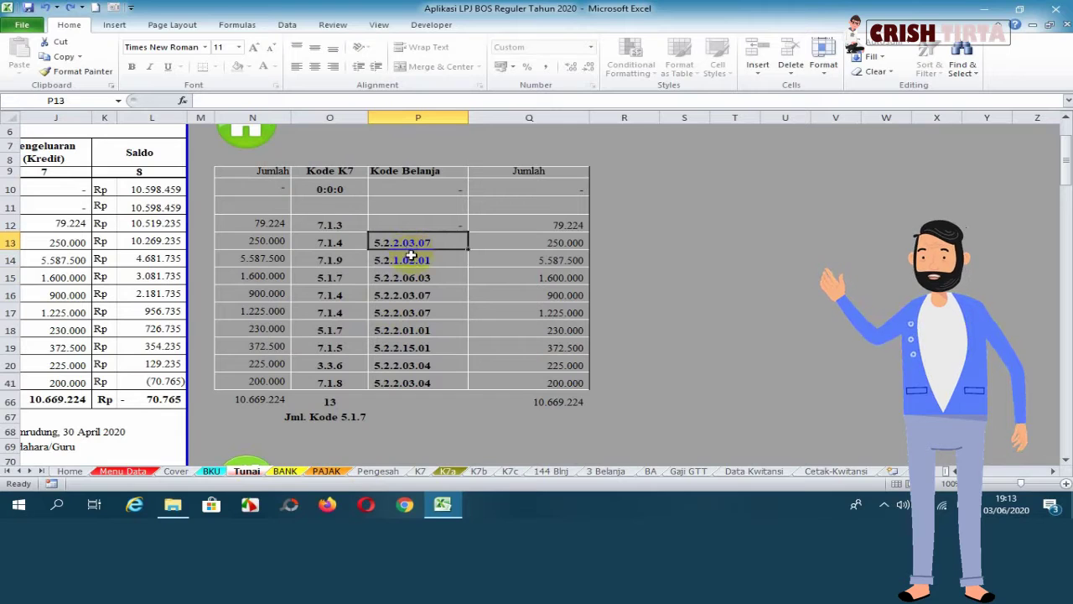
{"action": "left_click", "coordinate": [553, 471]}
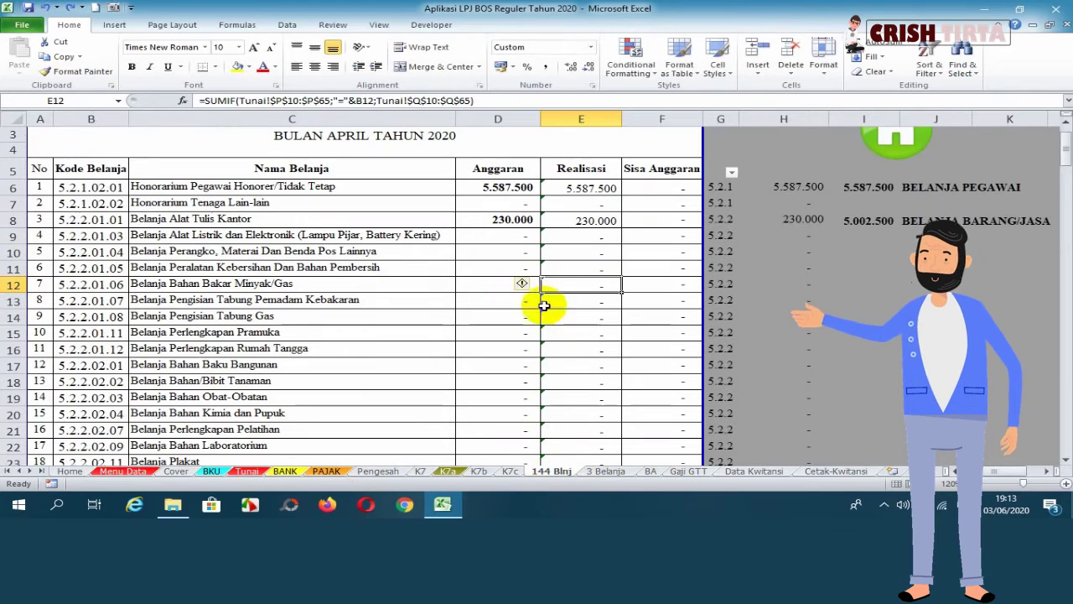
{"action": "left_click", "coordinate": [602, 472]}
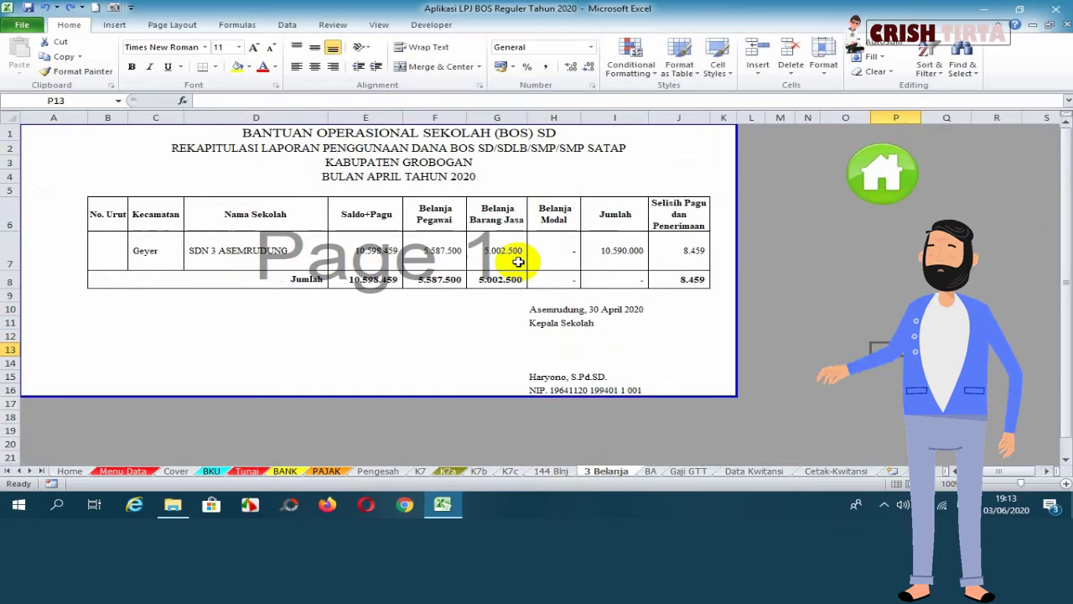
{"action": "left_click", "coordinate": [513, 251]}
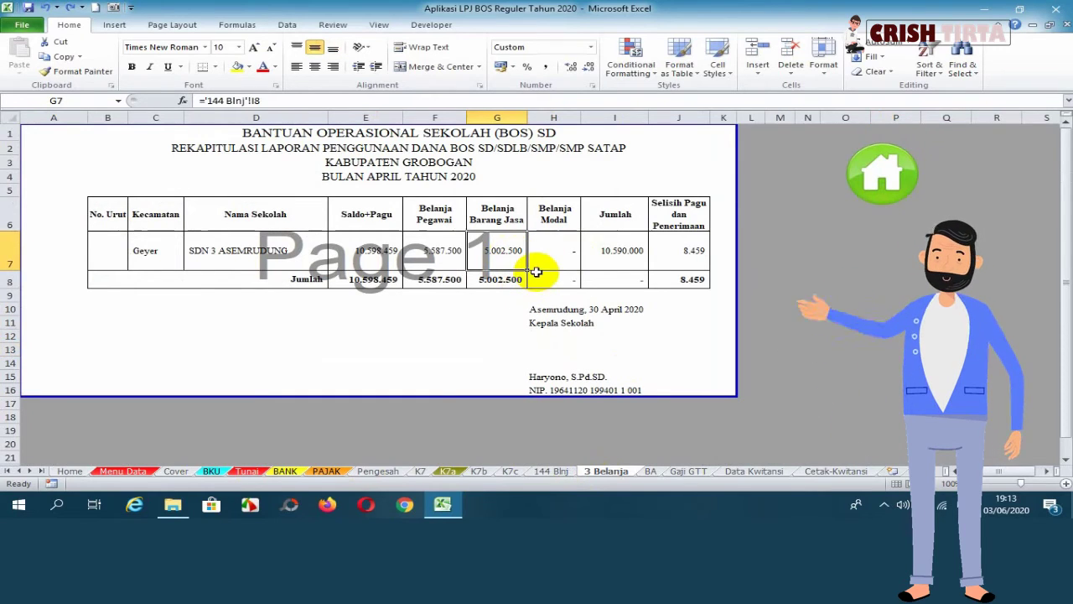
{"action": "left_click", "coordinate": [555, 471]}
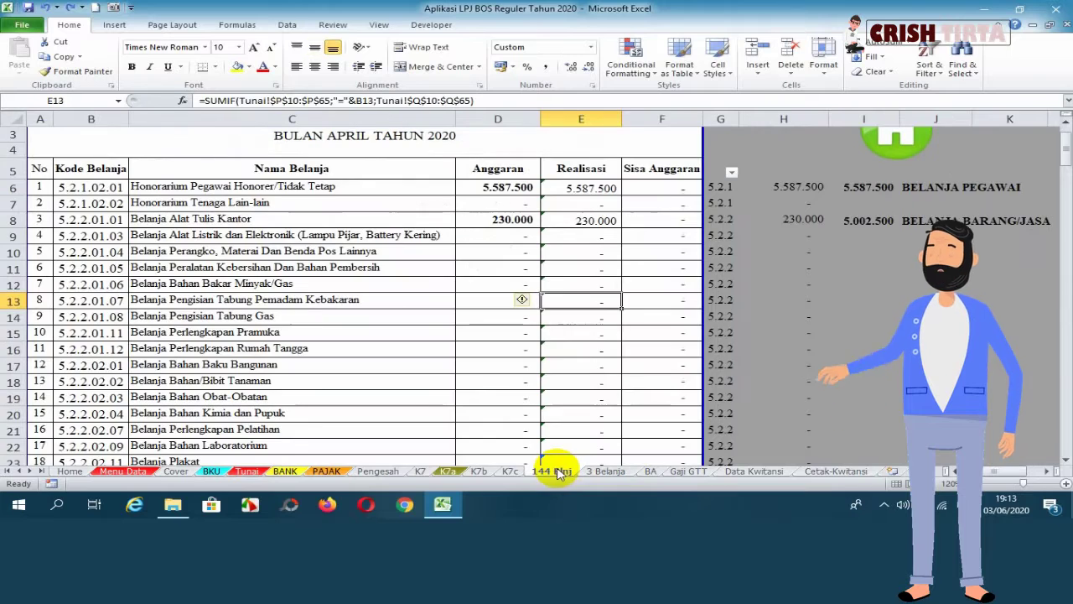
{"action": "left_click", "coordinate": [791, 190]}
{"action": "left_click", "coordinate": [811, 219]}
{"action": "left_click", "coordinate": [759, 251]}
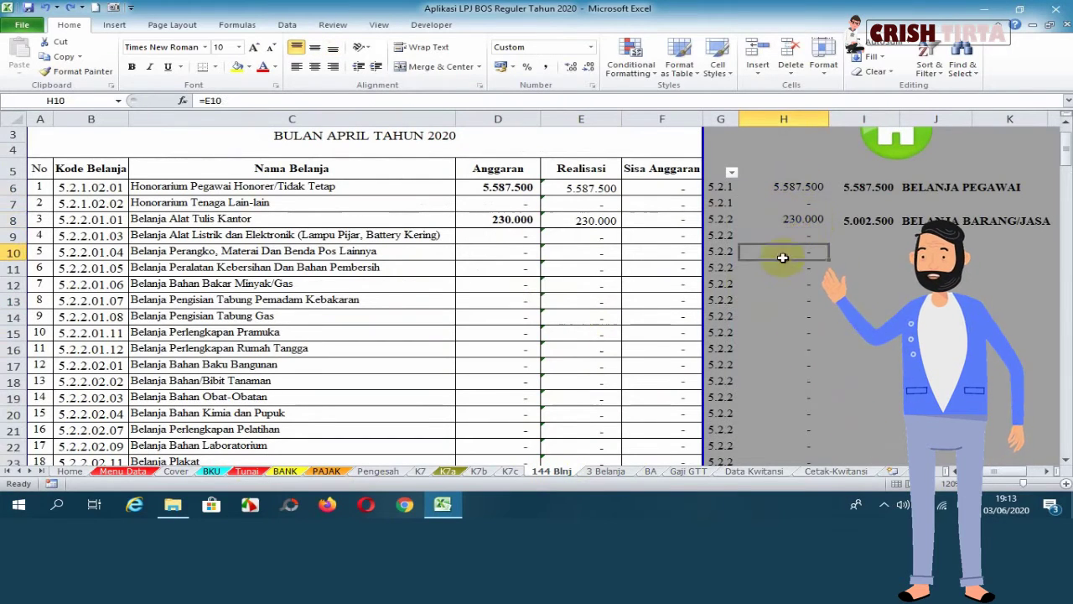
Step: Review the BA sheet's Berita Acara text, the Sekolah/Instansi formula in D13, and the Realisasi dengan Anggaran comparison table
{"action": "left_click", "coordinate": [651, 471]}
{"action": "left_click", "coordinate": [453, 295]}
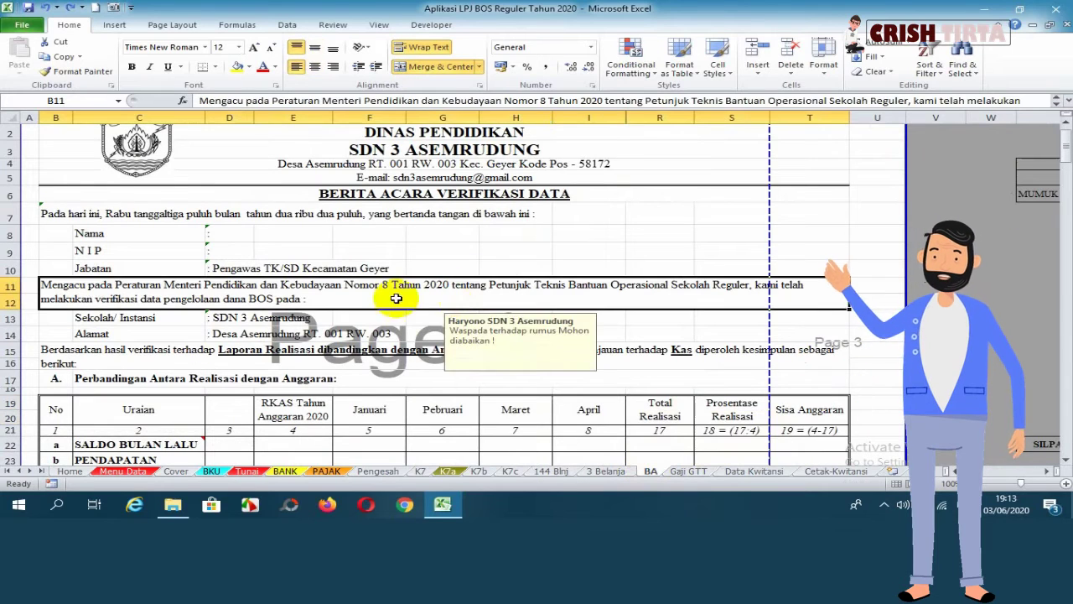
{"action": "left_click", "coordinate": [239, 268]}
{"action": "left_click", "coordinate": [186, 289]}
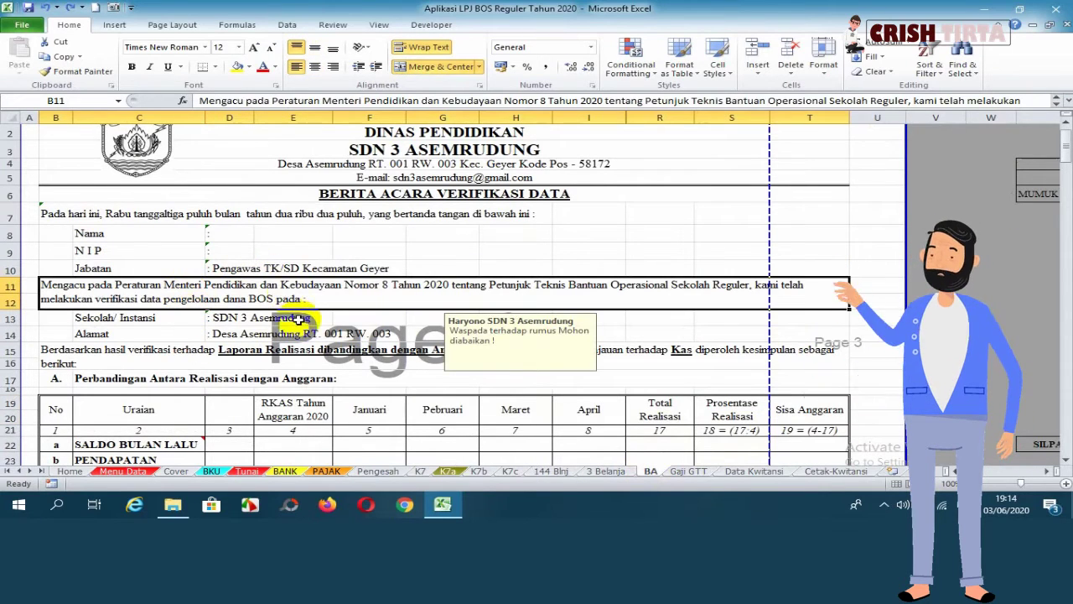
{"action": "left_click", "coordinate": [237, 318]}
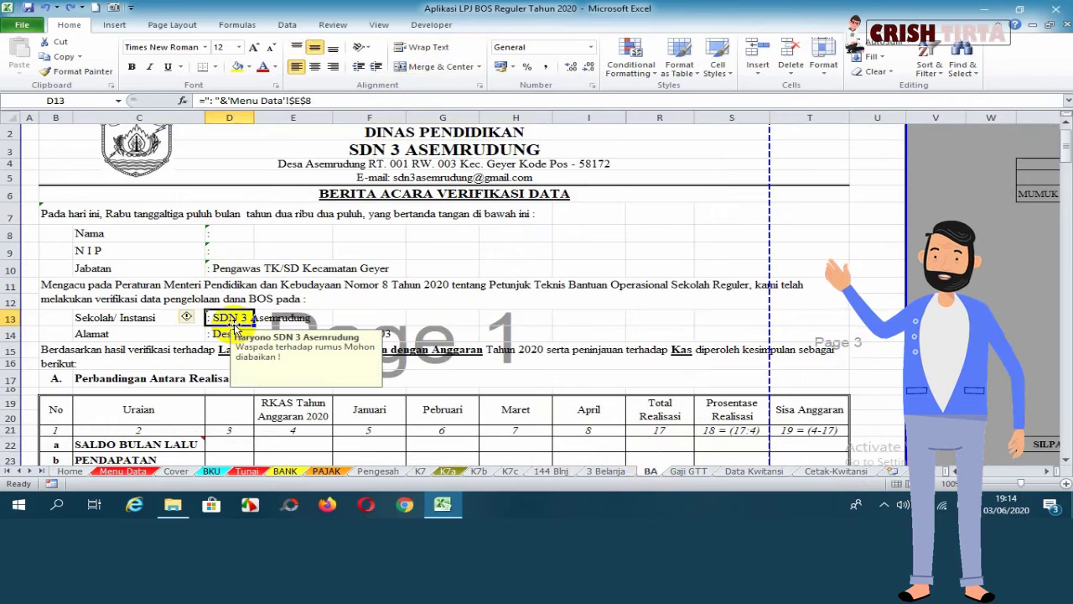
{"action": "scroll", "coordinate": [237, 328], "scroll_direction": "down", "scroll_amount": 4}
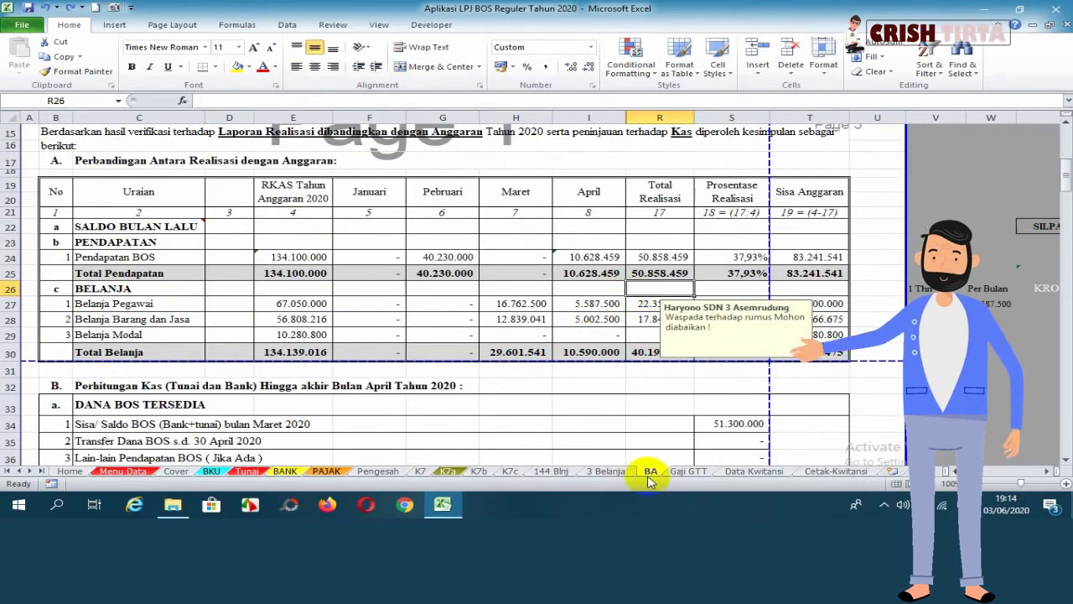
Step: Review the salary list on the Gaji GTT sheet and the Uang sebanyak formula in N6 of its Kuitansi
{"action": "left_click", "coordinate": [681, 472]}
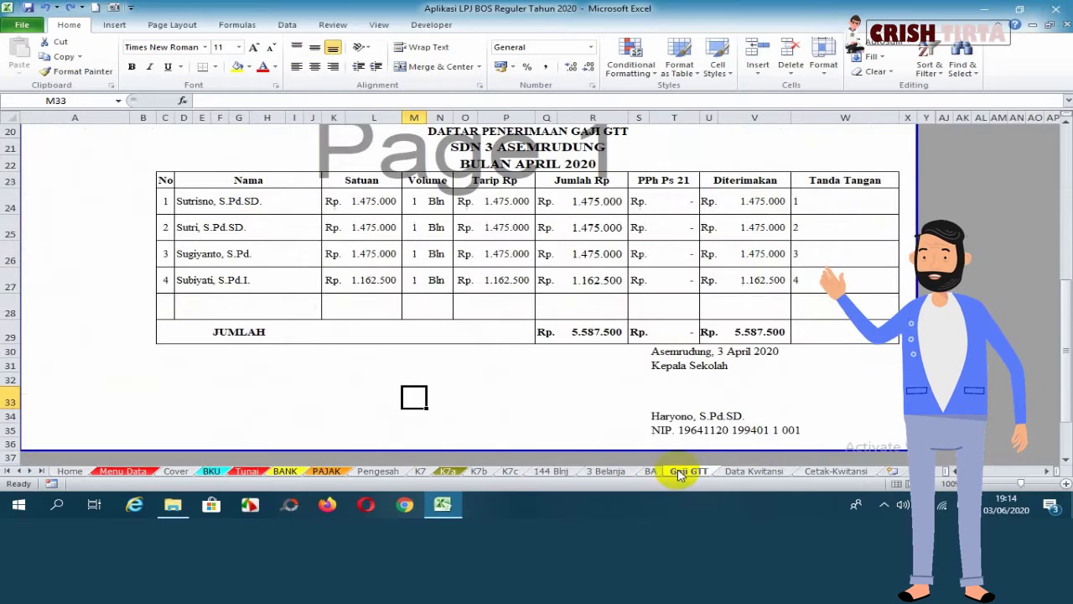
{"action": "left_click", "coordinate": [516, 251]}
{"action": "scroll", "coordinate": [512, 256], "scroll_direction": "up", "scroll_amount": 5}
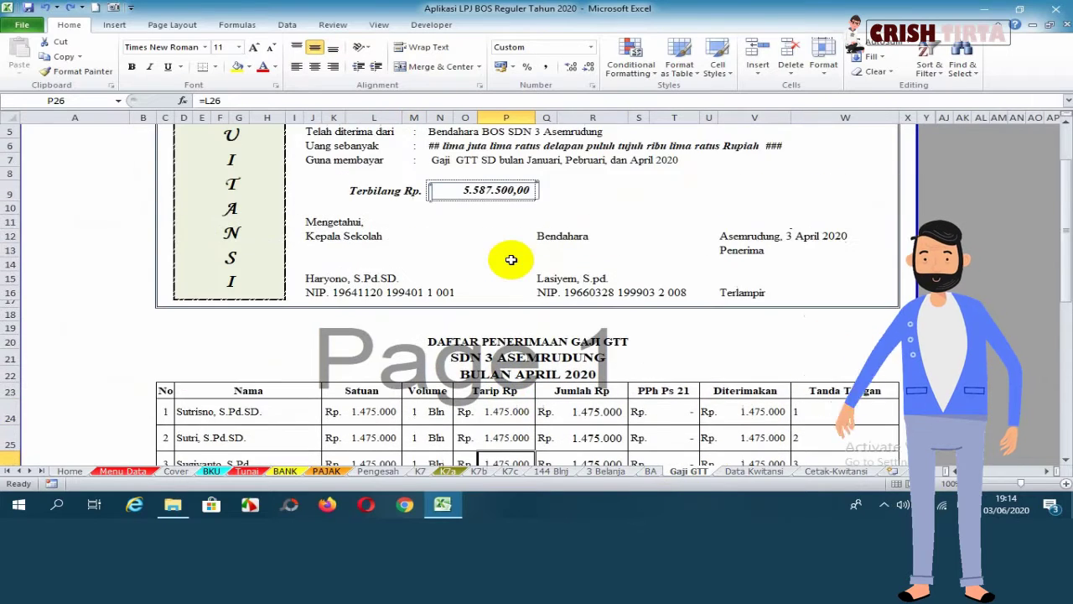
{"action": "scroll", "coordinate": [510, 260], "scroll_direction": "up", "scroll_amount": 2}
{"action": "left_click", "coordinate": [473, 243]}
{"action": "left_click", "coordinate": [437, 200]}
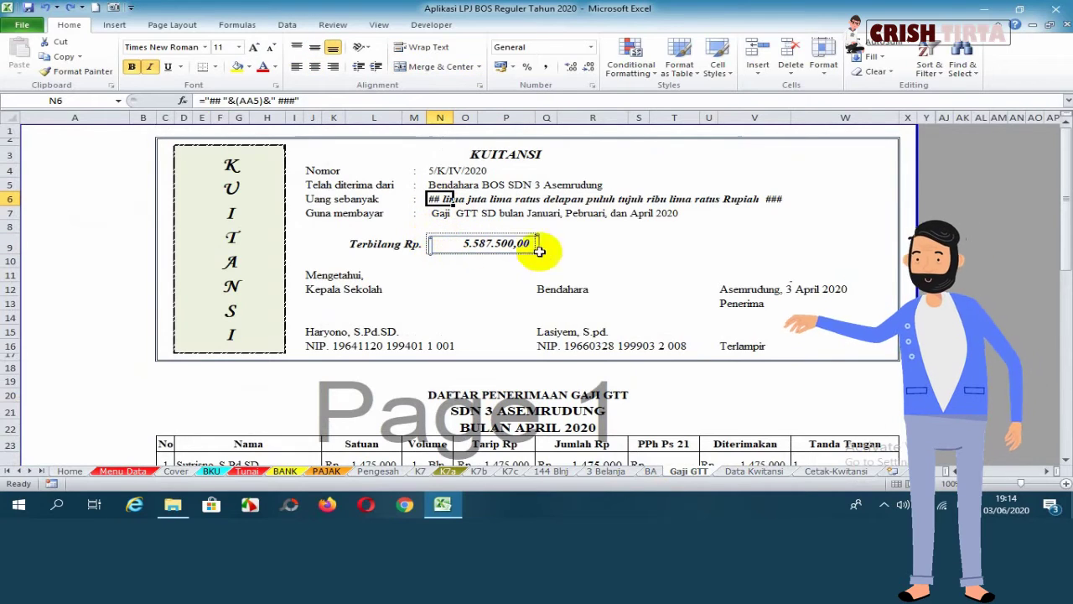
{"action": "left_click", "coordinate": [600, 249]}
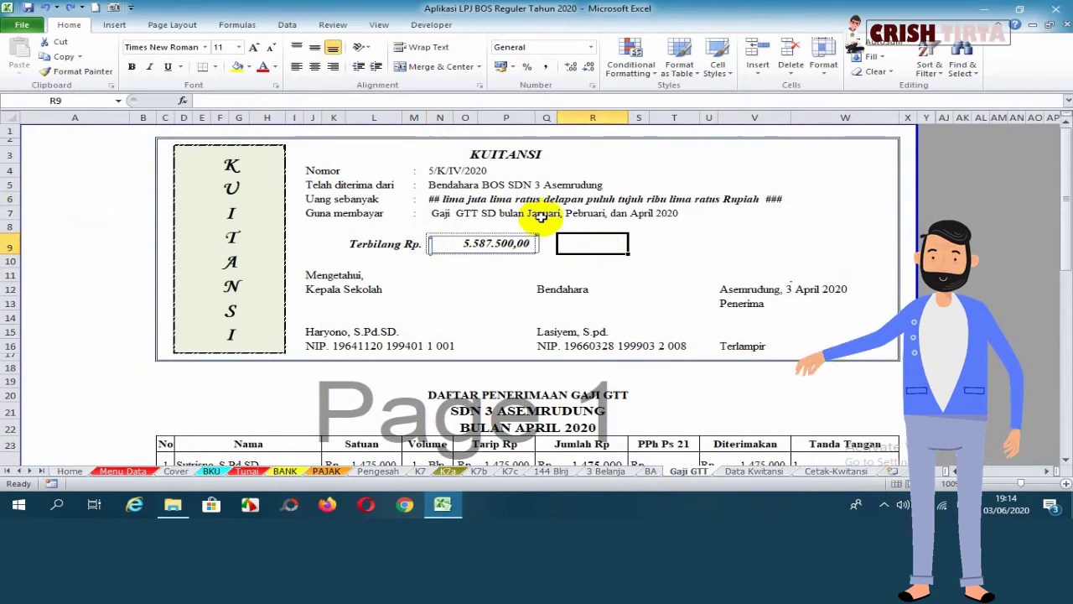
{"action": "left_click", "coordinate": [443, 199]}
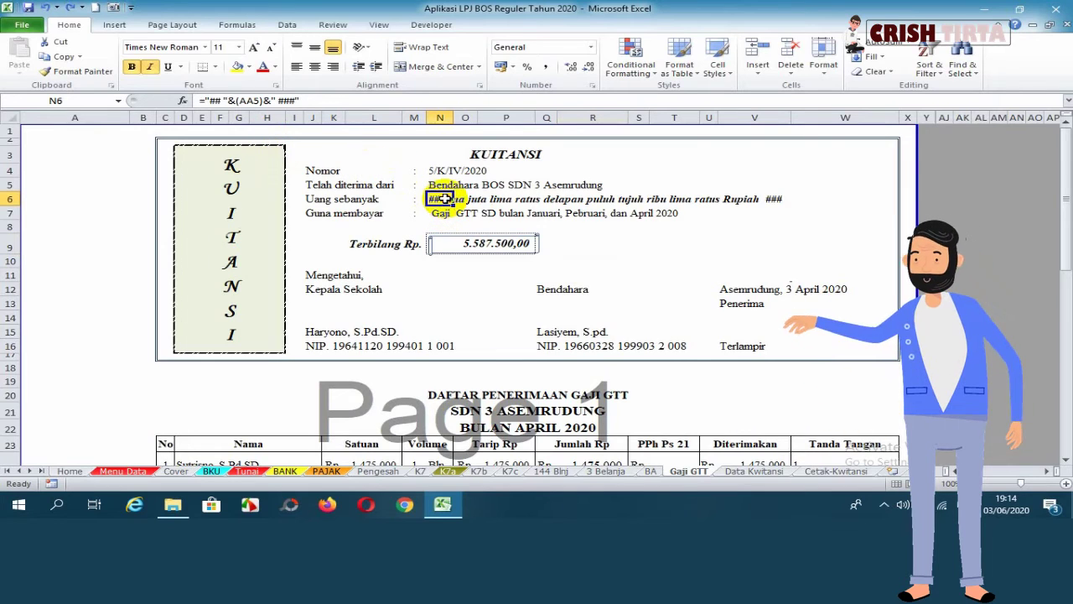
{"action": "left_click", "coordinate": [677, 260]}
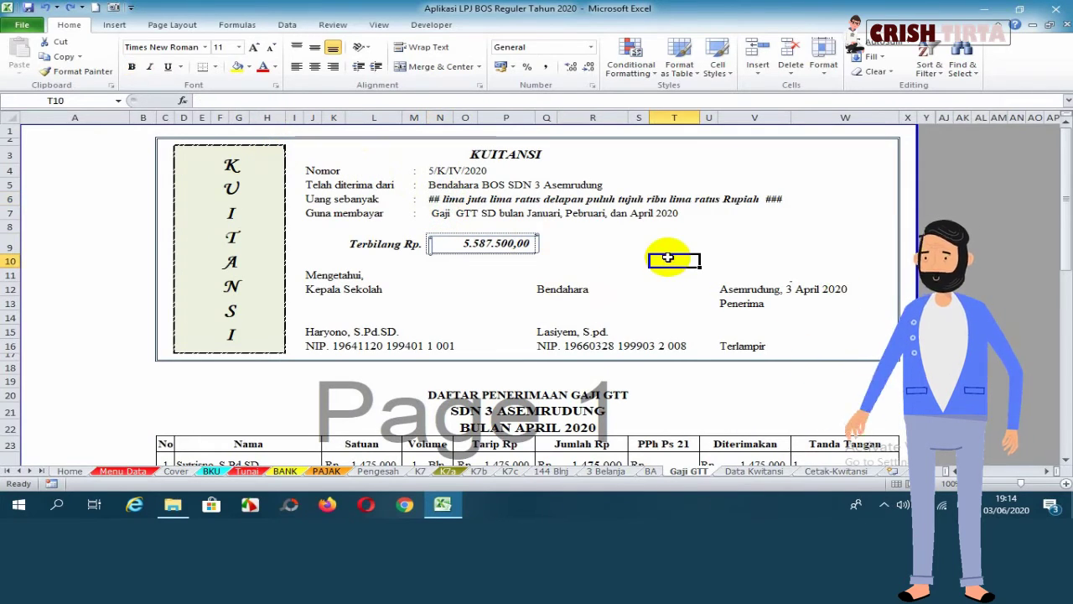
{"action": "left_click", "coordinate": [669, 258]}
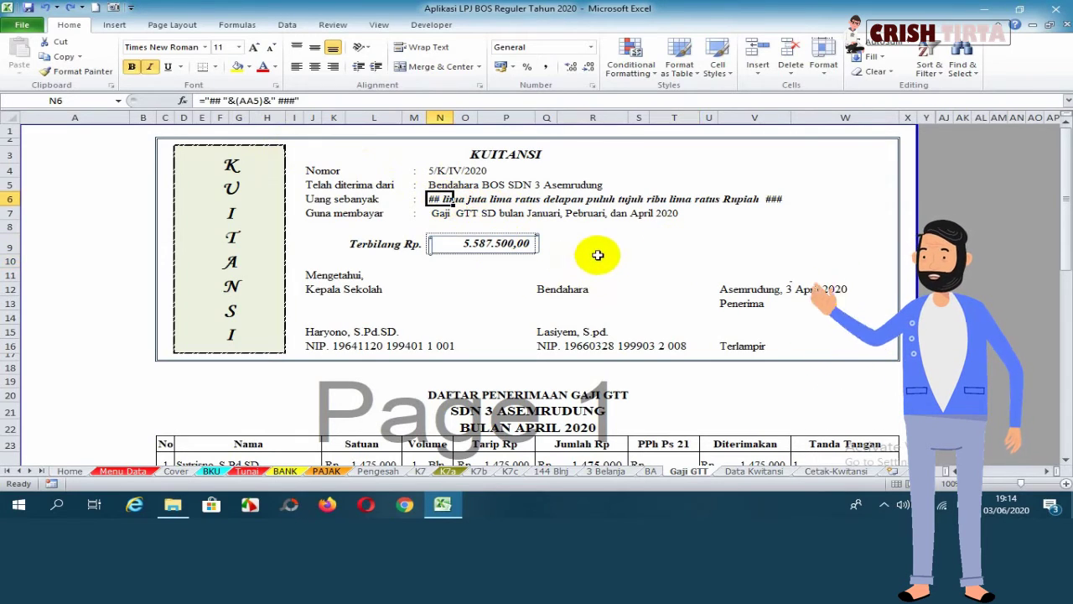
{"action": "left_click", "coordinate": [594, 256]}
{"action": "left_click", "coordinate": [642, 260]}
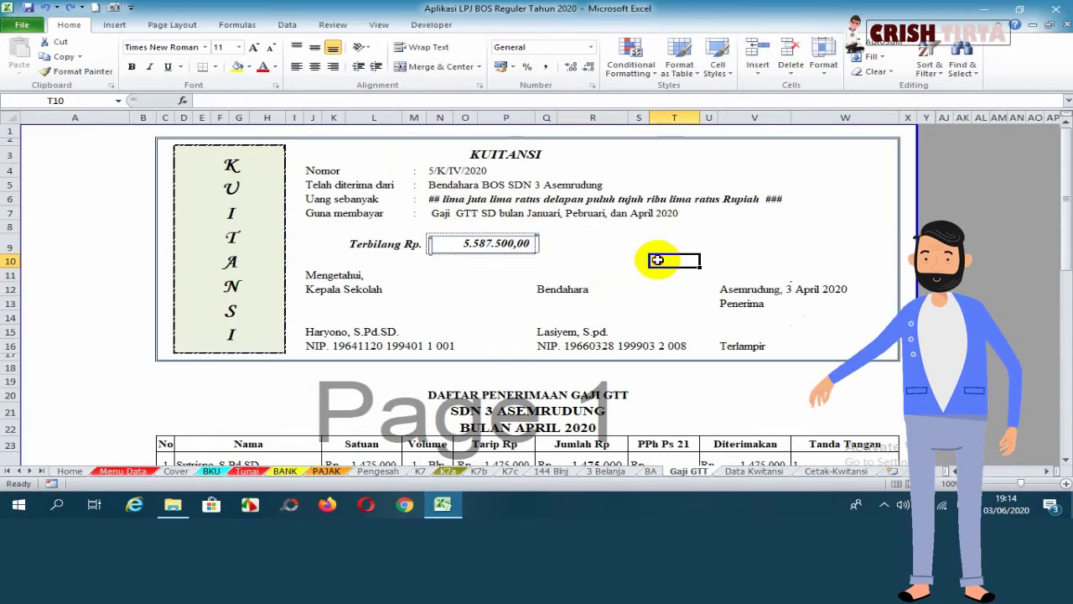
{"action": "left_click", "coordinate": [619, 259]}
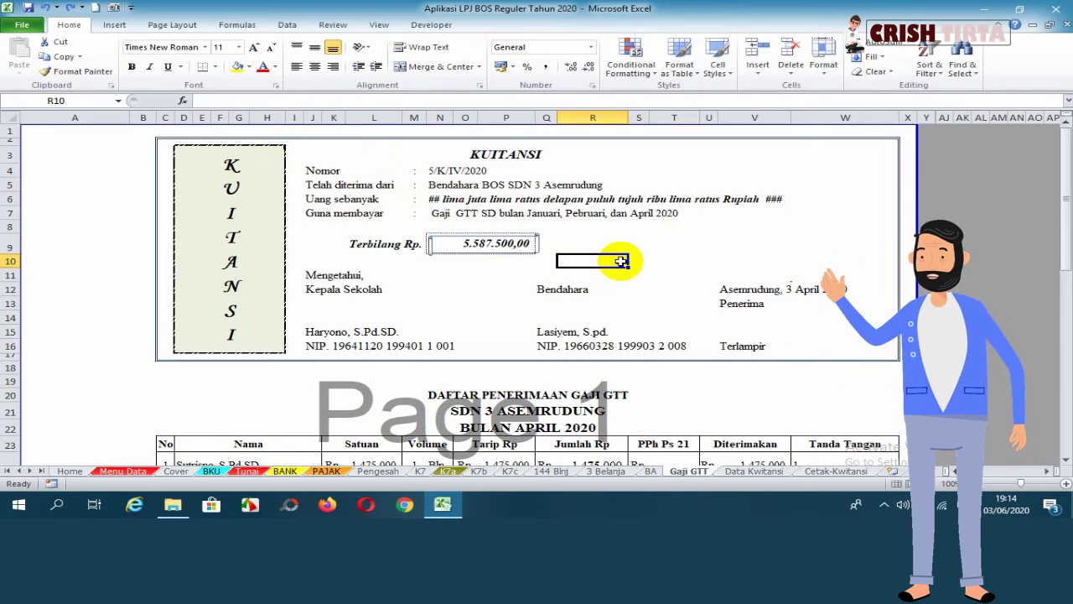
{"action": "left_click", "coordinate": [592, 241]}
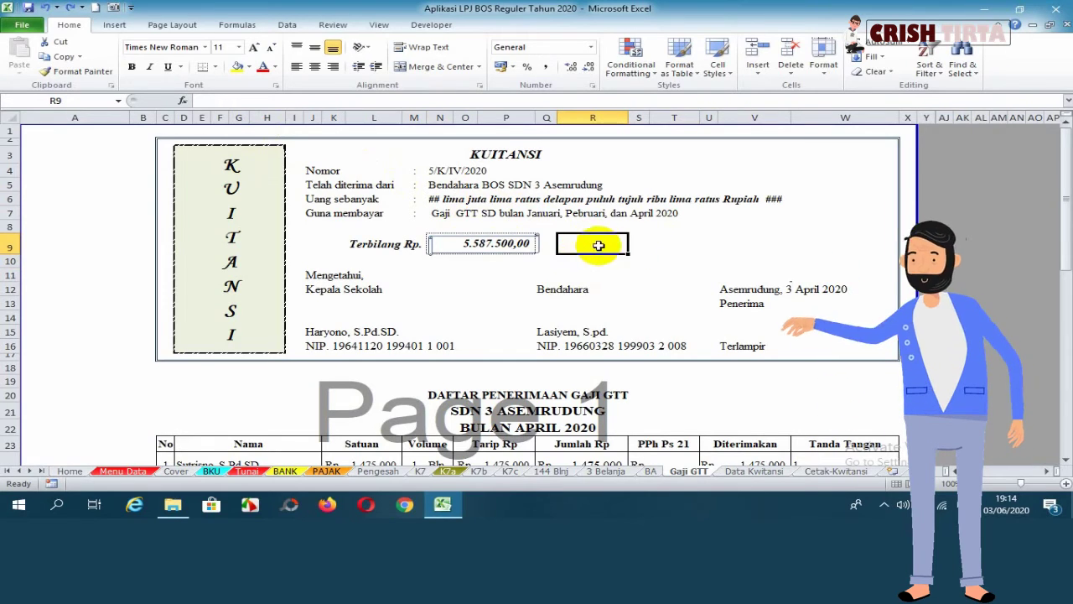
{"action": "left_click", "coordinate": [640, 243]}
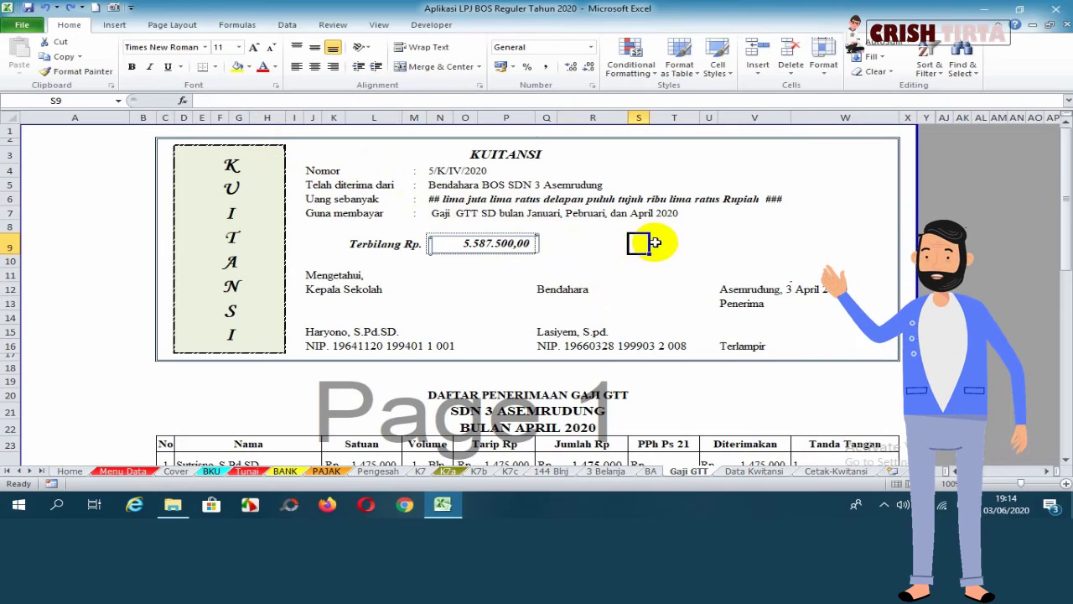
{"action": "left_click", "coordinate": [722, 250]}
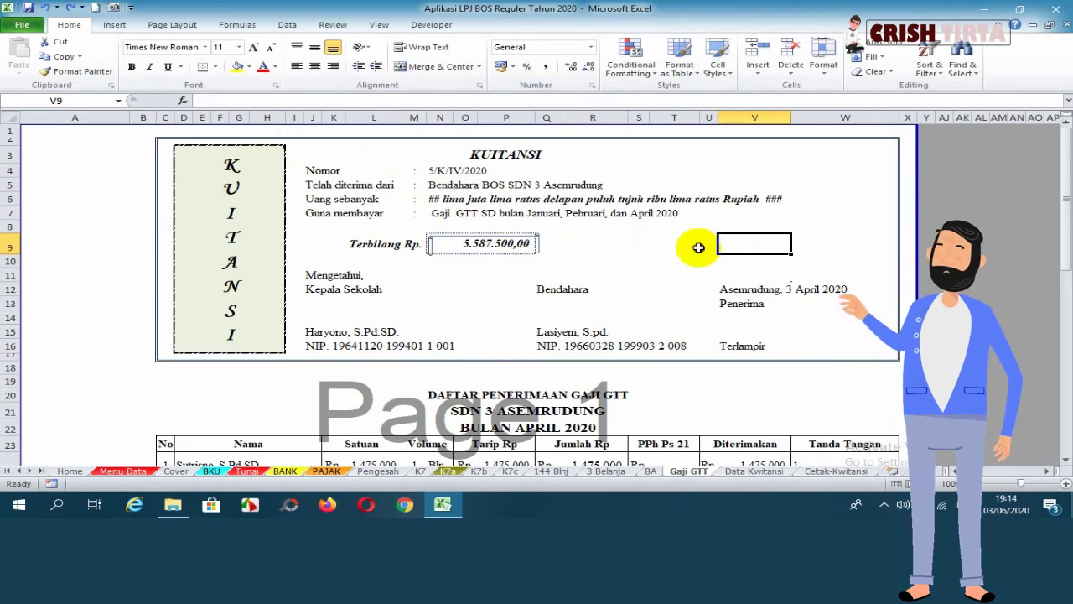
{"action": "left_click", "coordinate": [692, 248]}
{"action": "left_click", "coordinate": [709, 245]}
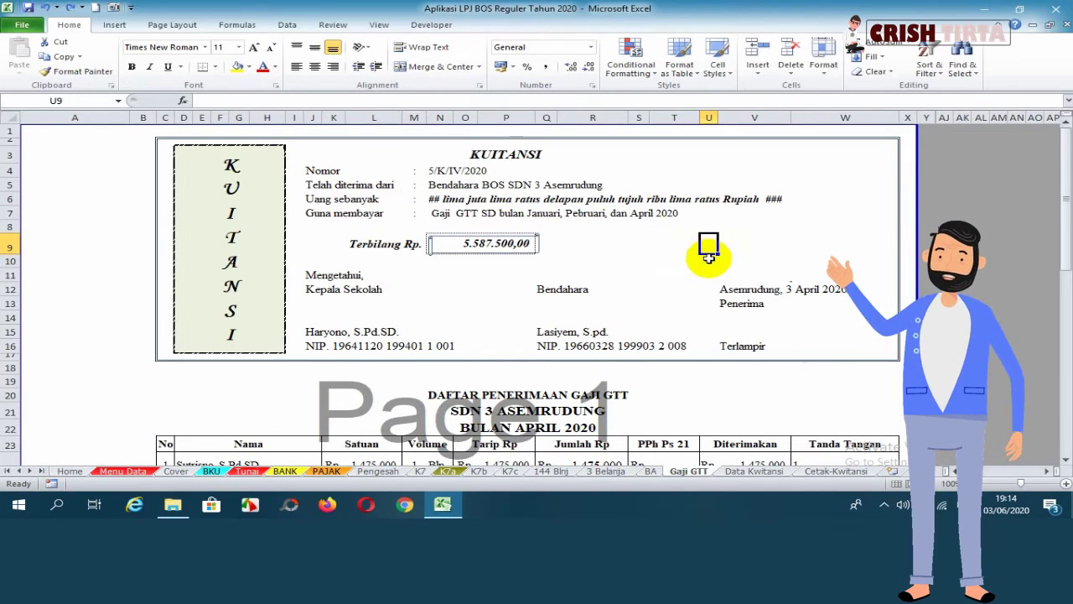
{"action": "left_click", "coordinate": [613, 251]}
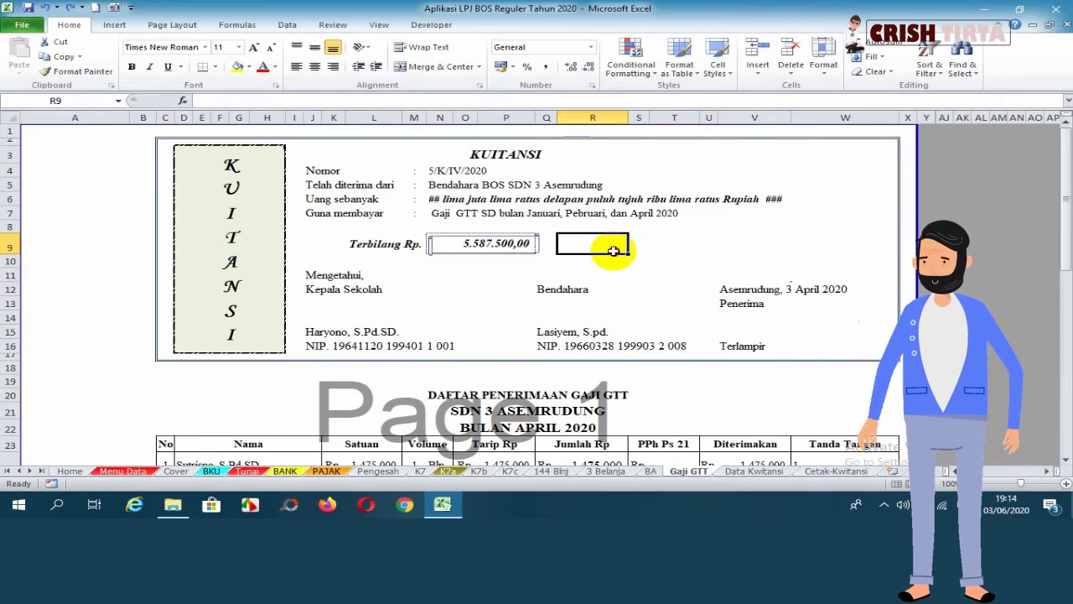
{"action": "left_click", "coordinate": [434, 198]}
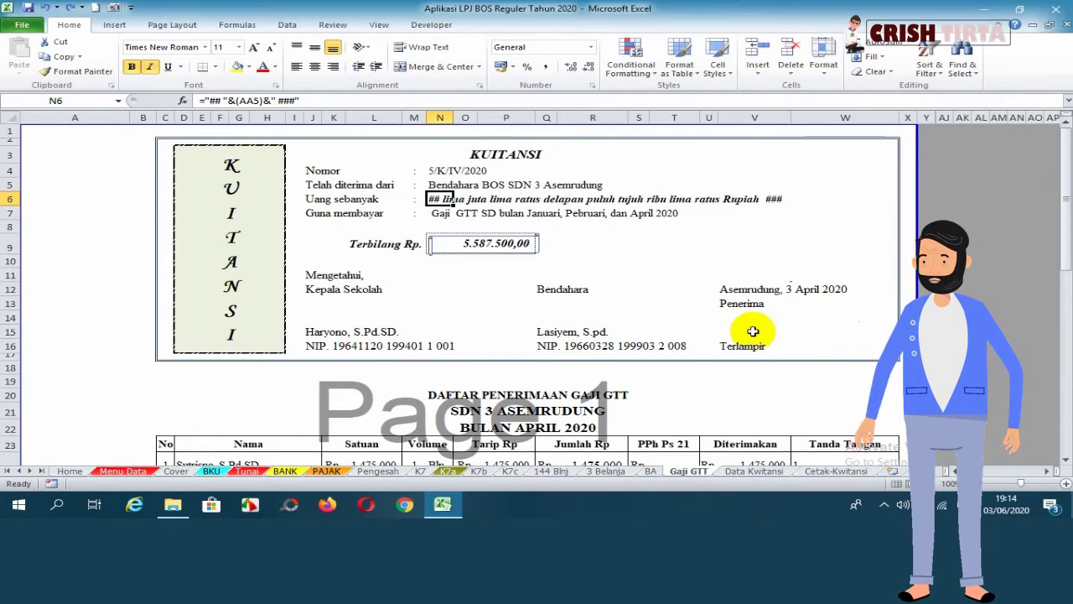
Step: View the Data Kwitansi sheet from its first receipt entry and check the Uraian formula in F16
{"action": "left_click", "coordinate": [754, 471]}
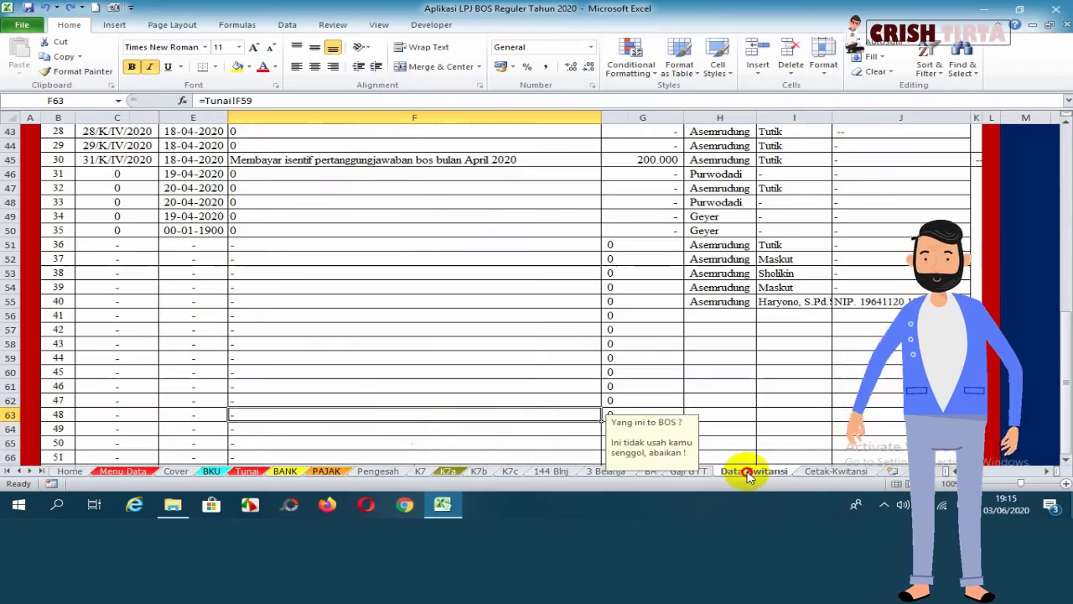
{"action": "left_click", "coordinate": [401, 228]}
{"action": "scroll", "coordinate": [403, 231], "scroll_direction": "up", "scroll_amount": 8}
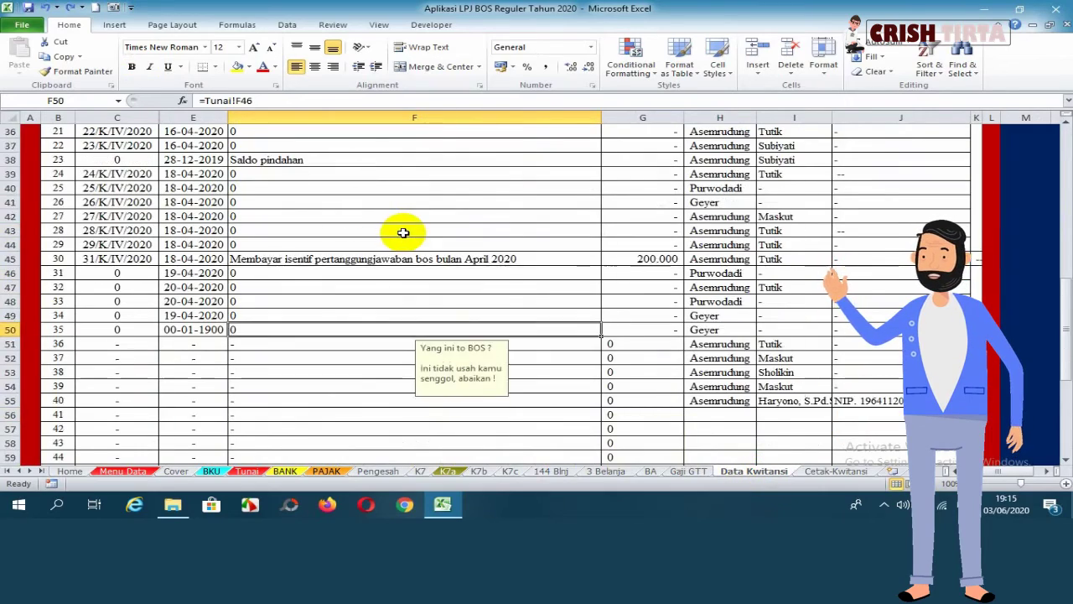
{"action": "scroll", "coordinate": [402, 232], "scroll_direction": "up", "scroll_amount": 3}
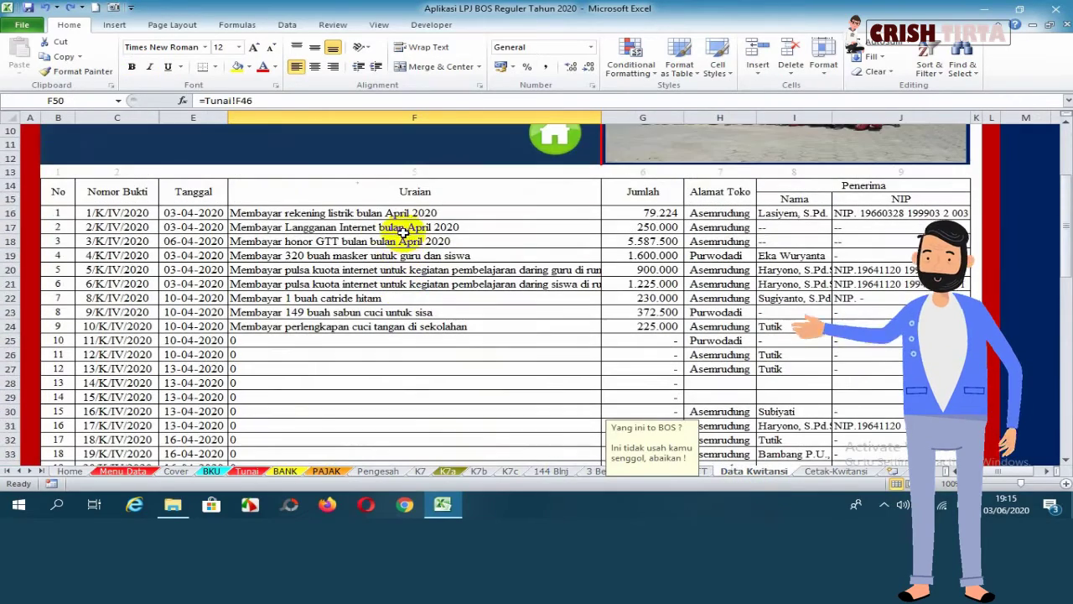
{"action": "left_click", "coordinate": [252, 222]}
{"action": "left_click", "coordinate": [268, 211]}
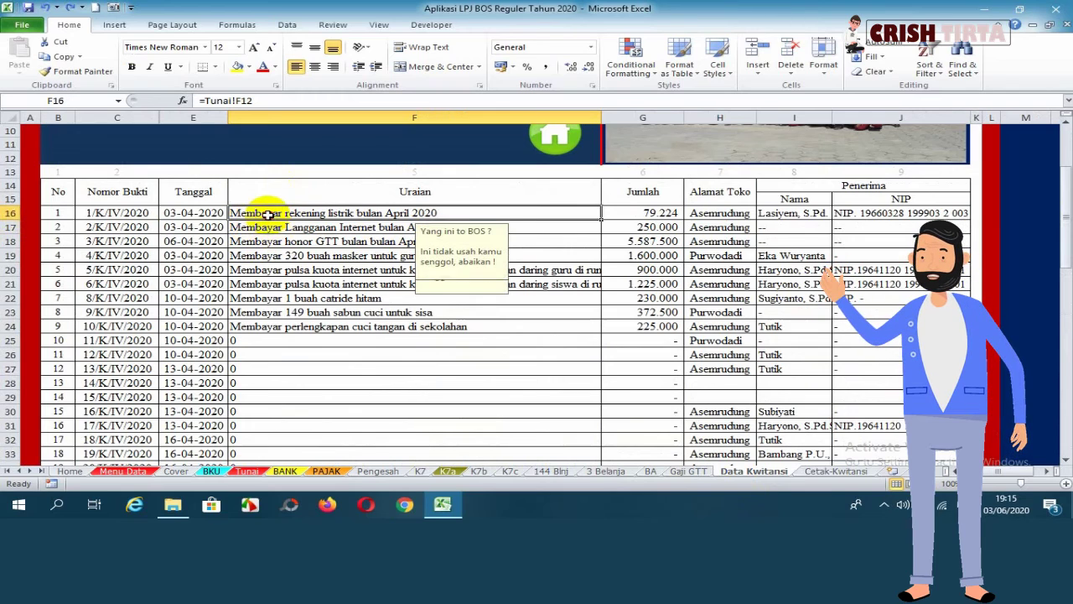
Step: Examine the formulas in the Nomor Bukti, Tanggal, Uraian and Jumlah columns of the Data Kwitansi table
{"action": "left_click", "coordinate": [285, 256]}
{"action": "left_click", "coordinate": [135, 254]}
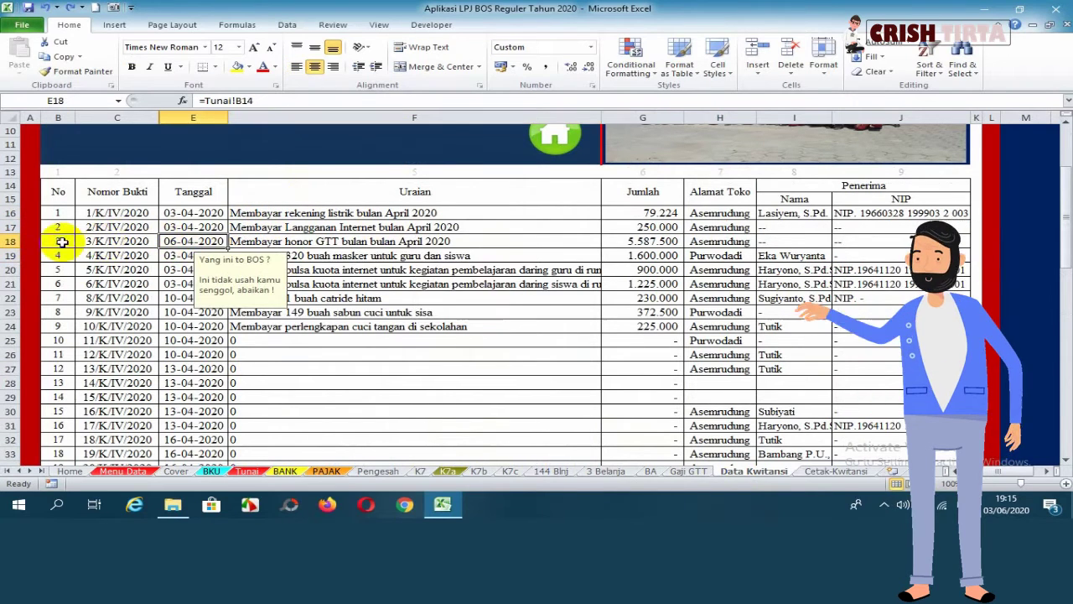
{"action": "left_click", "coordinate": [109, 239]}
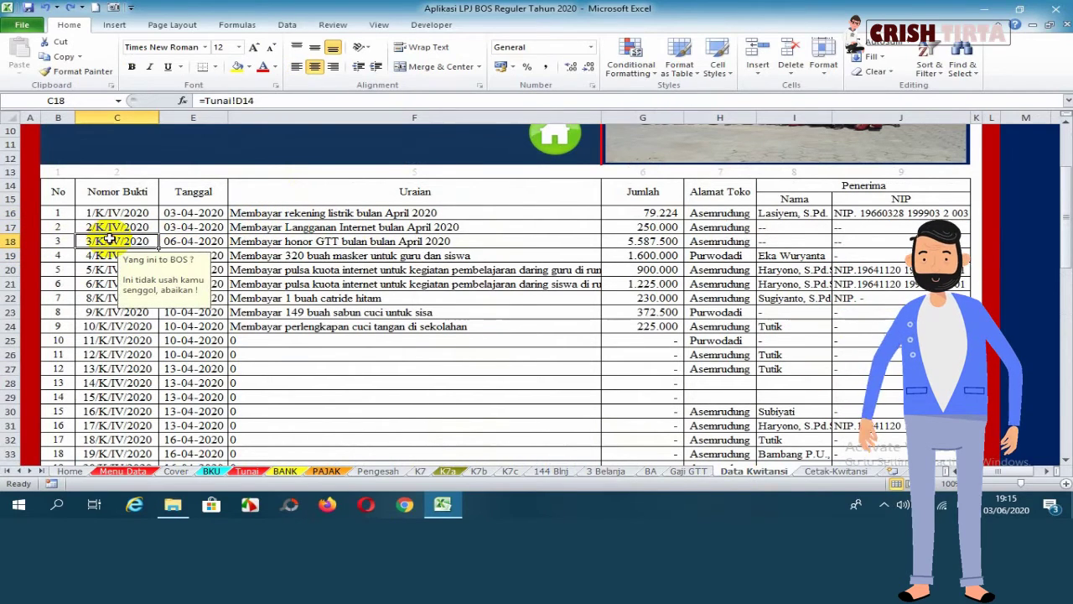
{"action": "left_click", "coordinate": [180, 212]}
{"action": "left_click", "coordinate": [346, 211]}
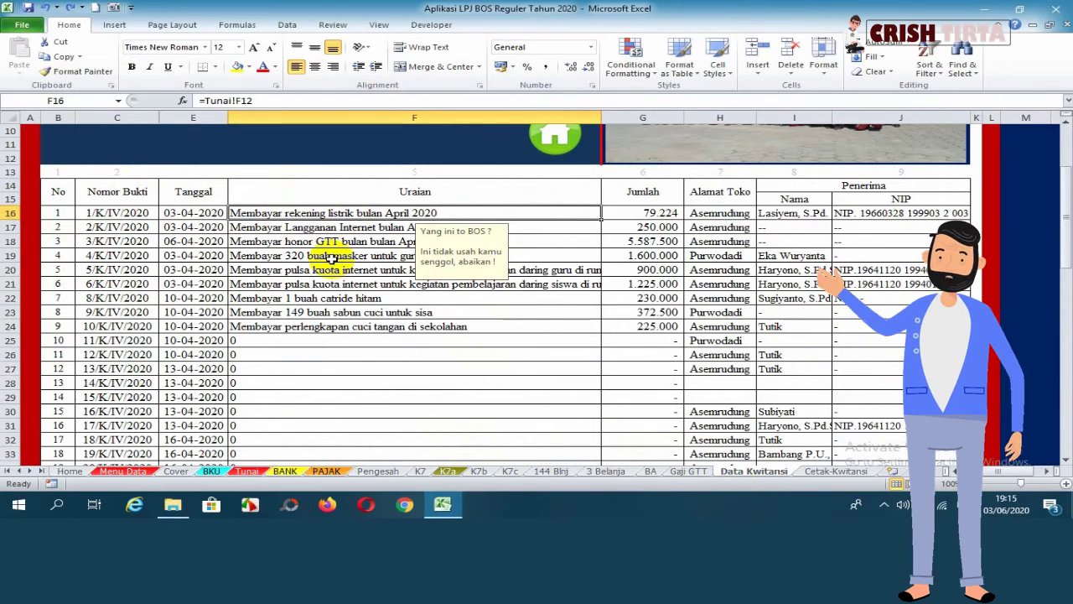
{"action": "left_click", "coordinate": [624, 255]}
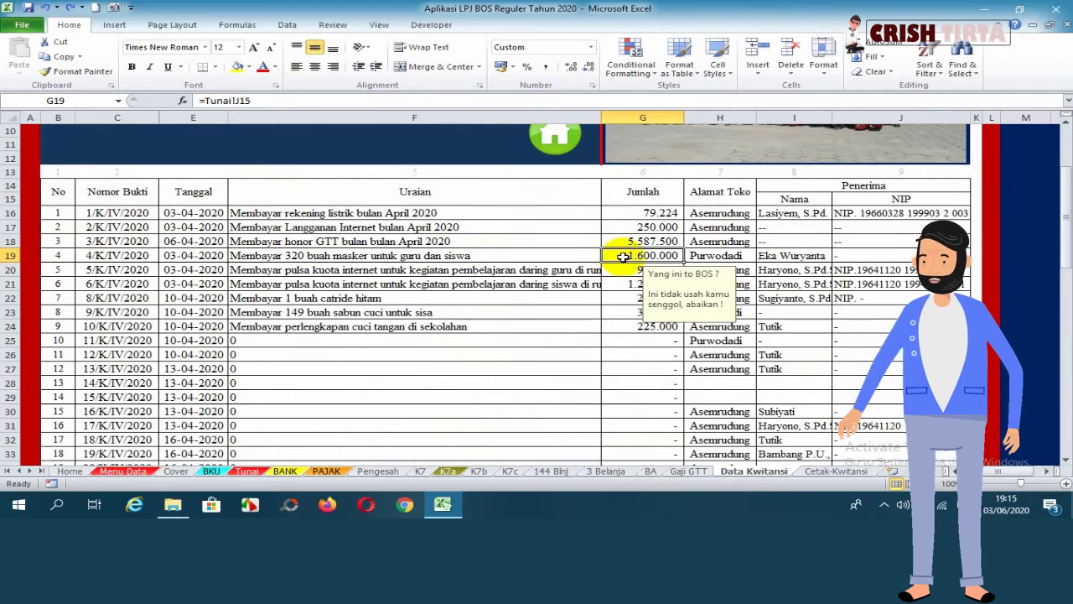
Step: Select the Alamat Toko entries from H16 downward in the Data Kwitansi table and view their input note
{"action": "left_click", "coordinate": [712, 192]}
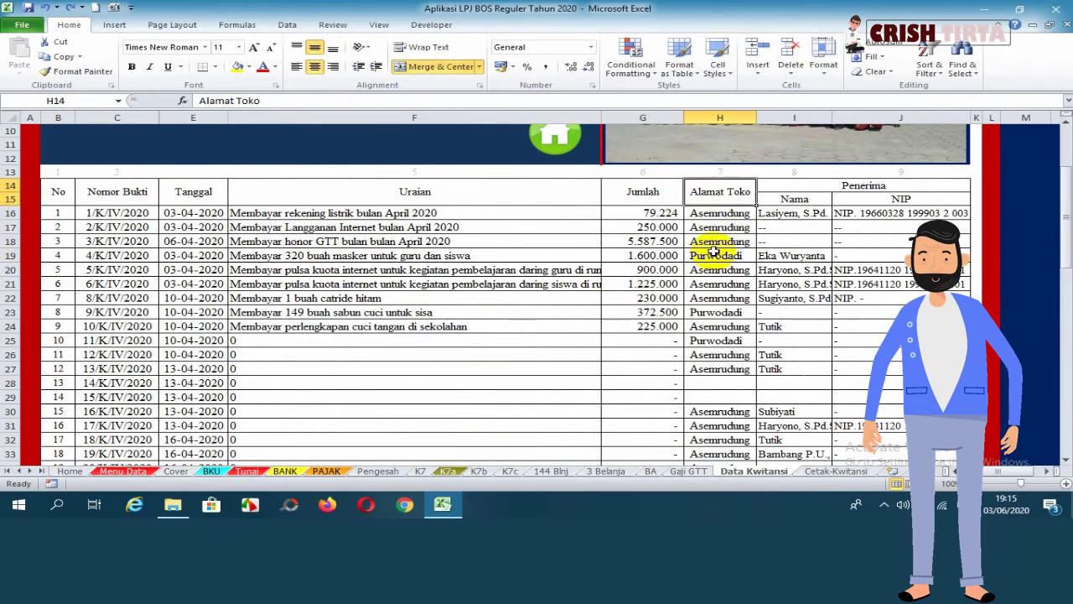
{"action": "left_click", "coordinate": [714, 252]}
{"action": "left_click_drag", "start_coordinate": [717, 214], "coordinate": [712, 457]}
{"action": "scroll", "coordinate": [695, 311], "scroll_direction": "up", "scroll_amount": 3}
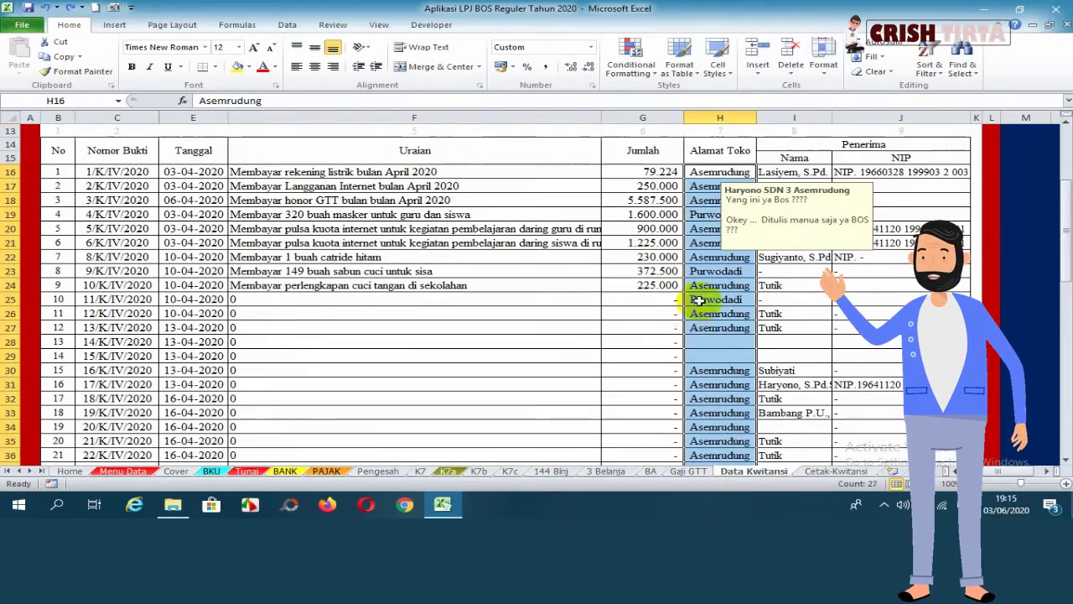
Step: View the input notes on the Jumlah, Alamat Toko and Penerima Nama and NIP cells of the Data Kwitansi table
{"action": "left_click", "coordinate": [700, 287]}
{"action": "scroll", "coordinate": [702, 277], "scroll_direction": "up", "scroll_amount": 2}
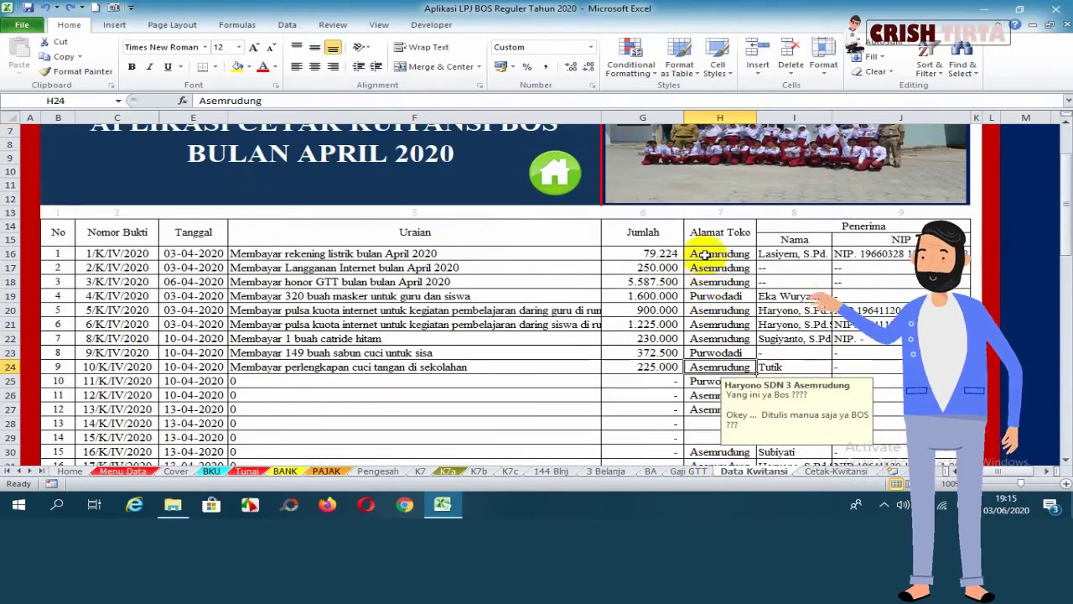
{"action": "left_click", "coordinate": [658, 295]}
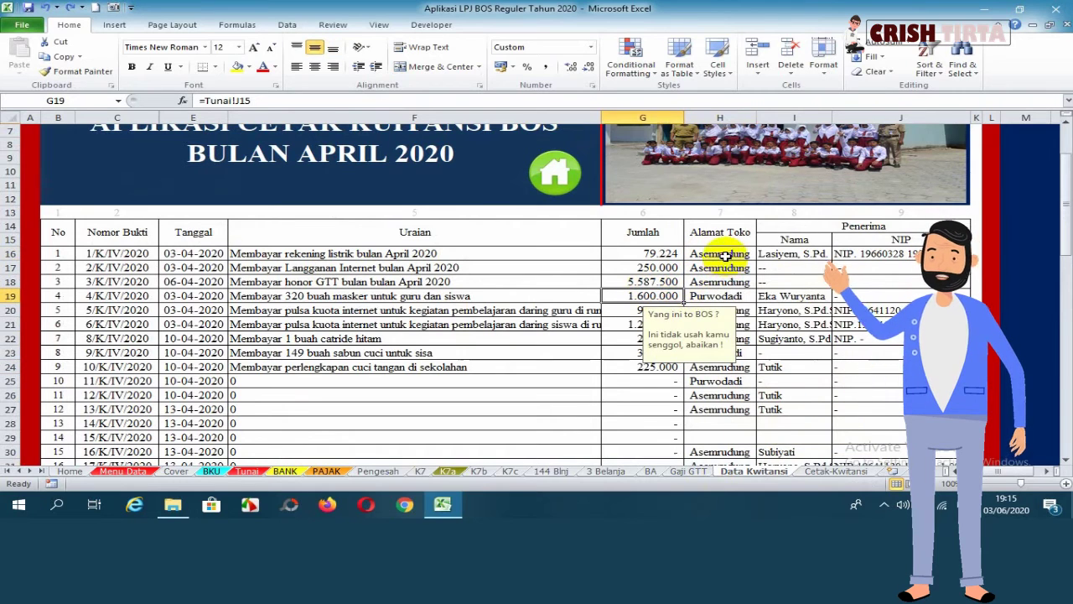
{"action": "left_click", "coordinate": [715, 310]}
{"action": "left_click", "coordinate": [789, 256]}
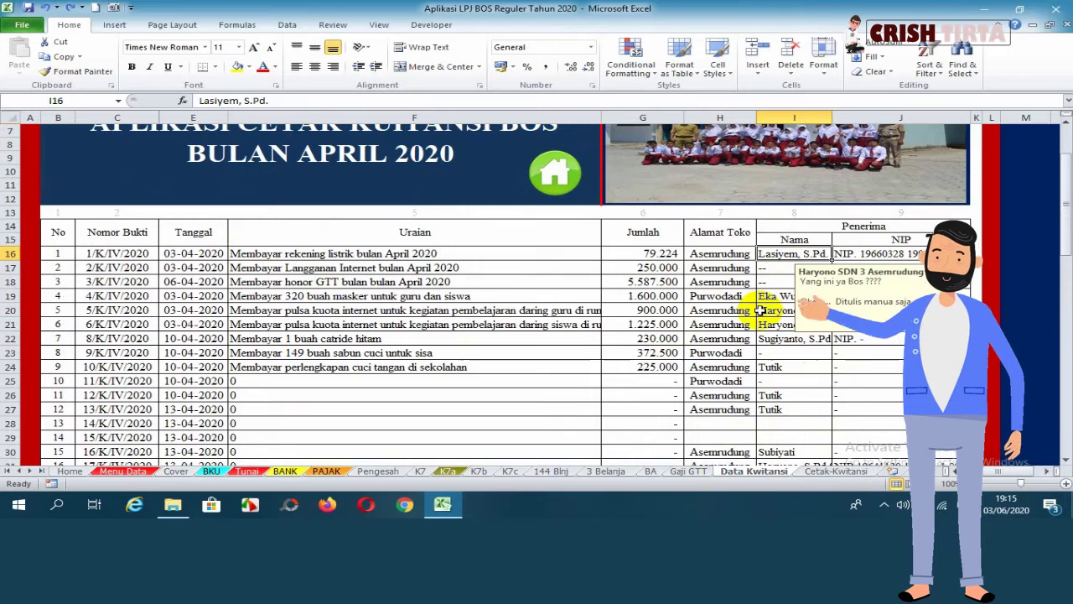
{"action": "left_click", "coordinate": [876, 253]}
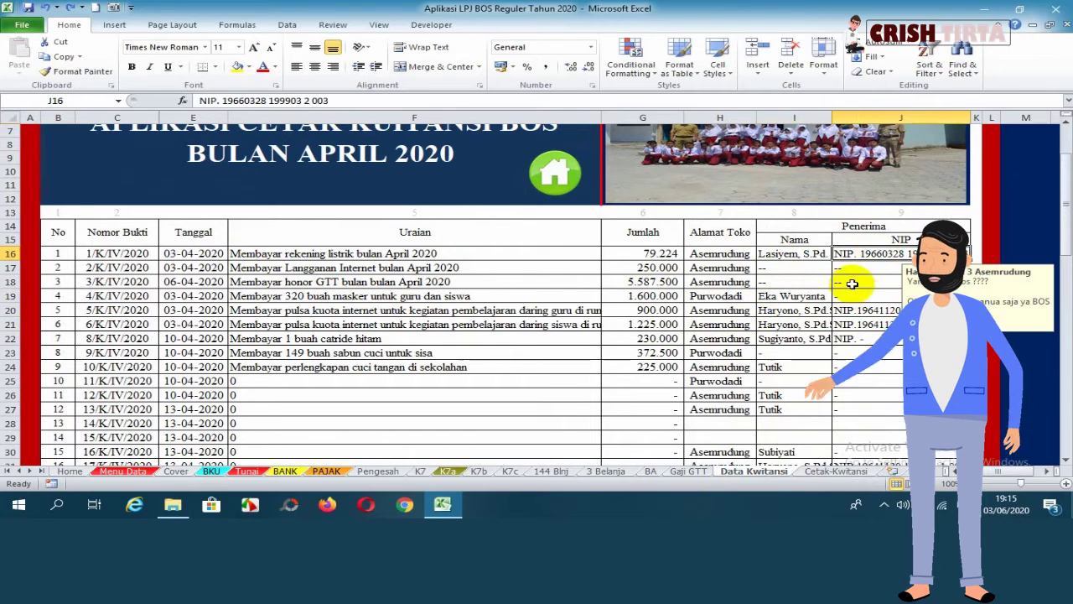
{"action": "left_click", "coordinate": [861, 270]}
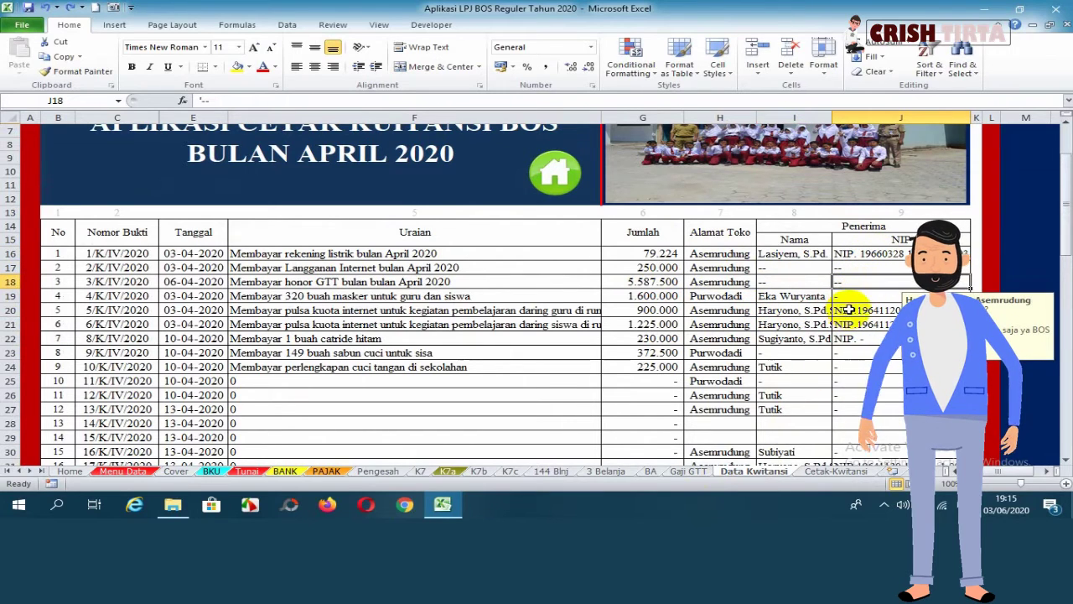
{"action": "left_click", "coordinate": [848, 309]}
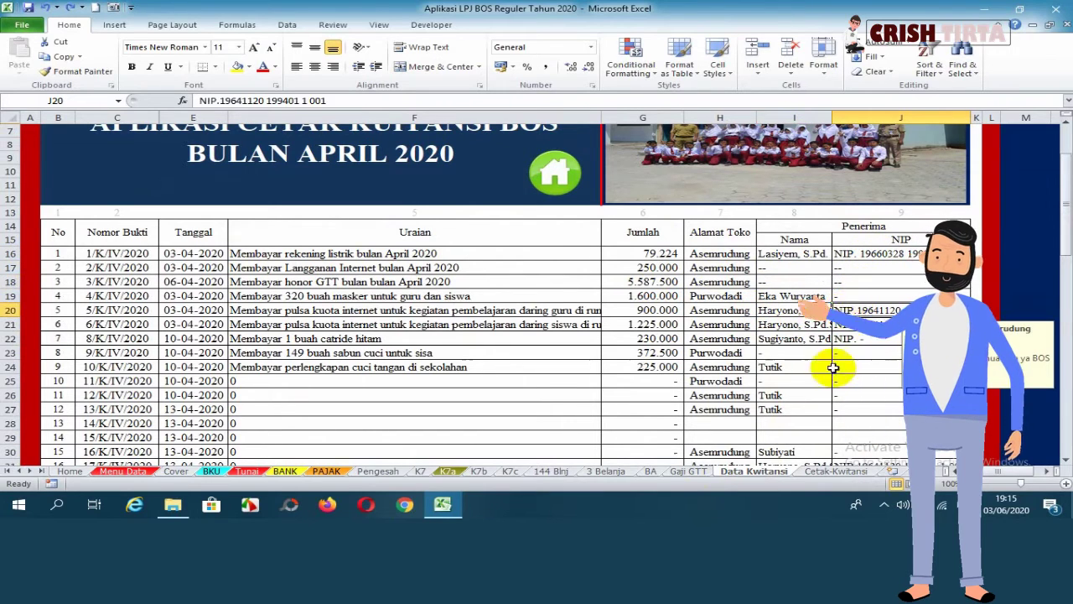
Step: Open the Cetak-Kwitansi sheet and inspect the receipt's payer, amount-in-words and description formulas in F5, F6 and F7
{"action": "left_click", "coordinate": [820, 471]}
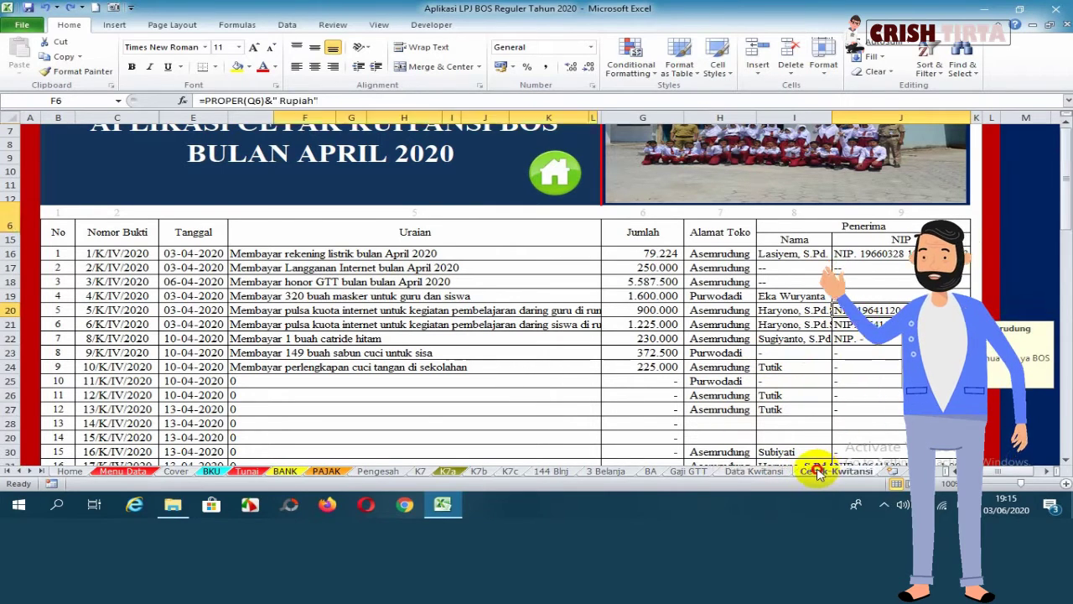
{"action": "left_click", "coordinate": [378, 270]}
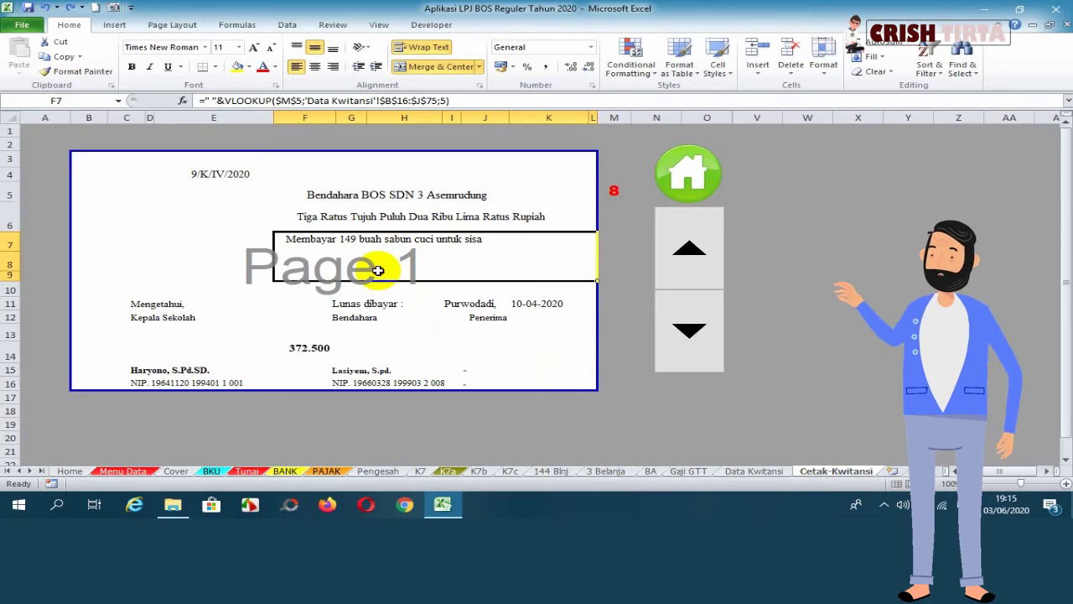
{"action": "left_click", "coordinate": [327, 220]}
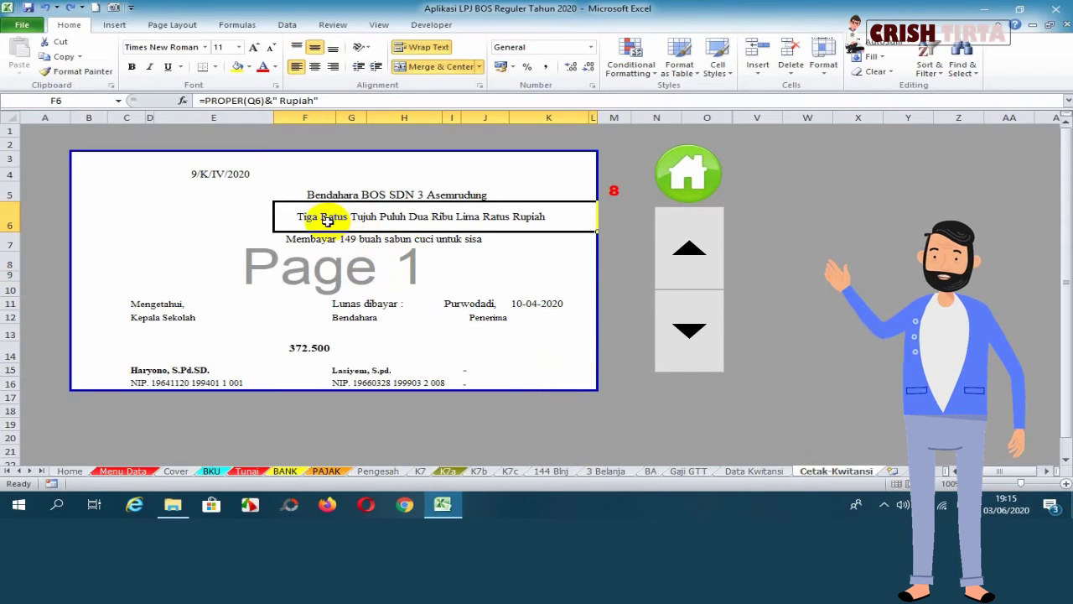
{"action": "left_click", "coordinate": [311, 242]}
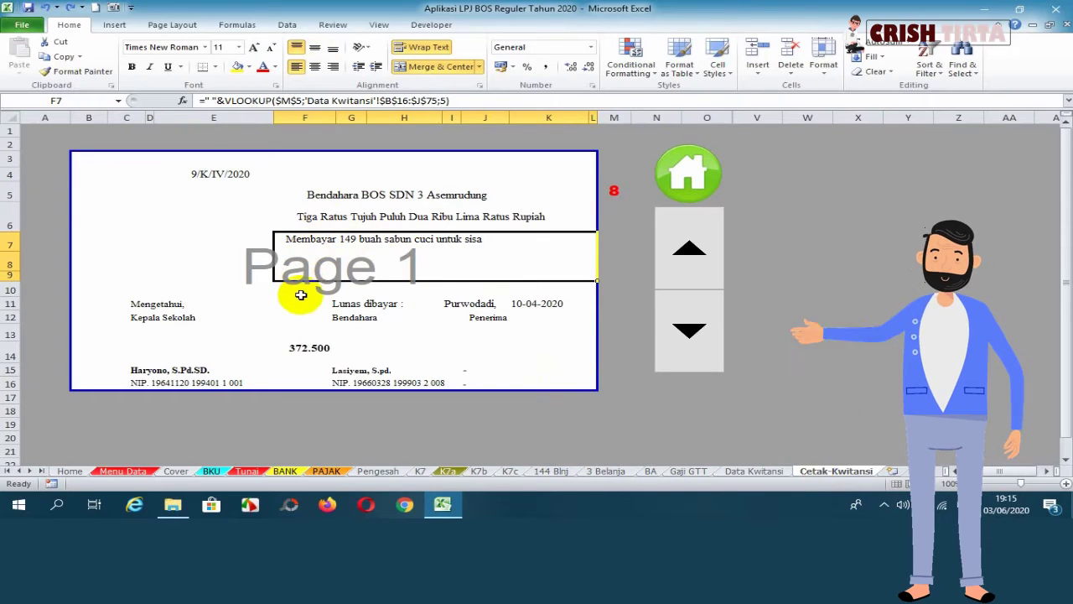
{"action": "left_click", "coordinate": [320, 217]}
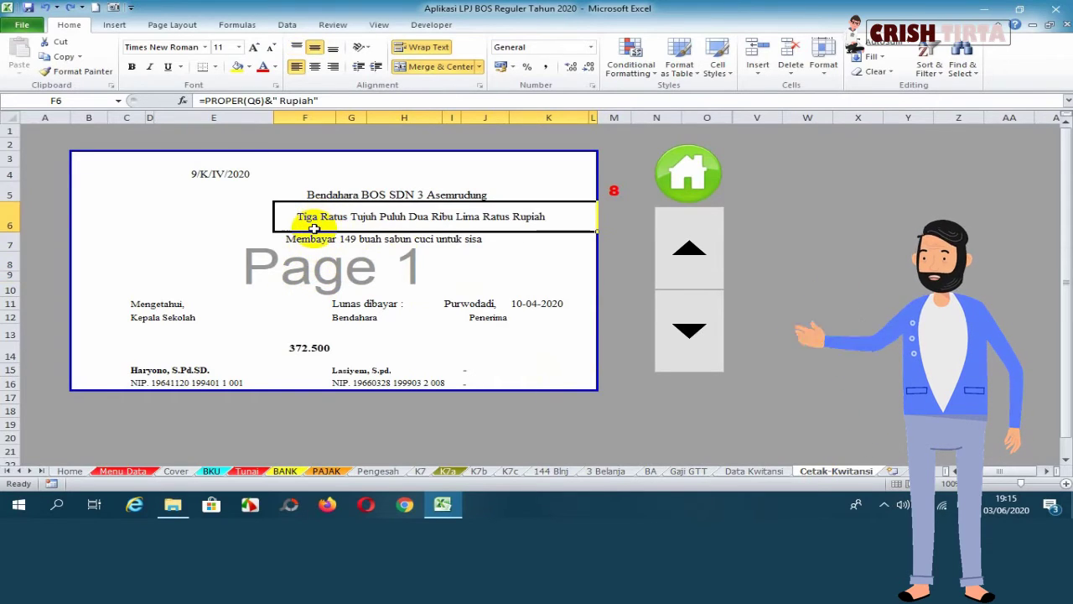
{"action": "left_click", "coordinate": [315, 194]}
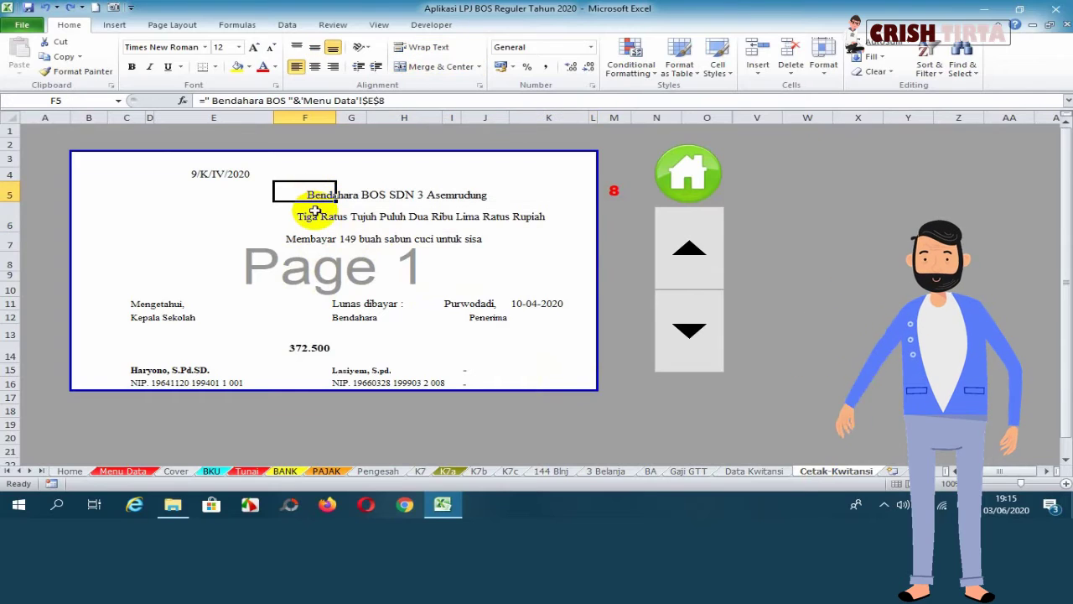
{"action": "left_click", "coordinate": [310, 217]}
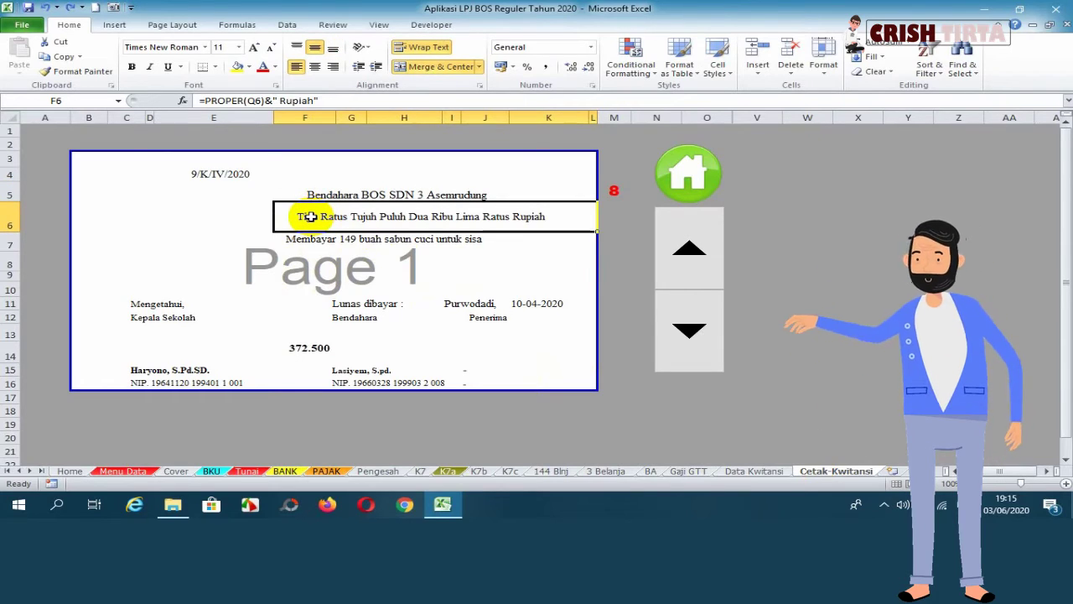
{"action": "left_click", "coordinate": [295, 192]}
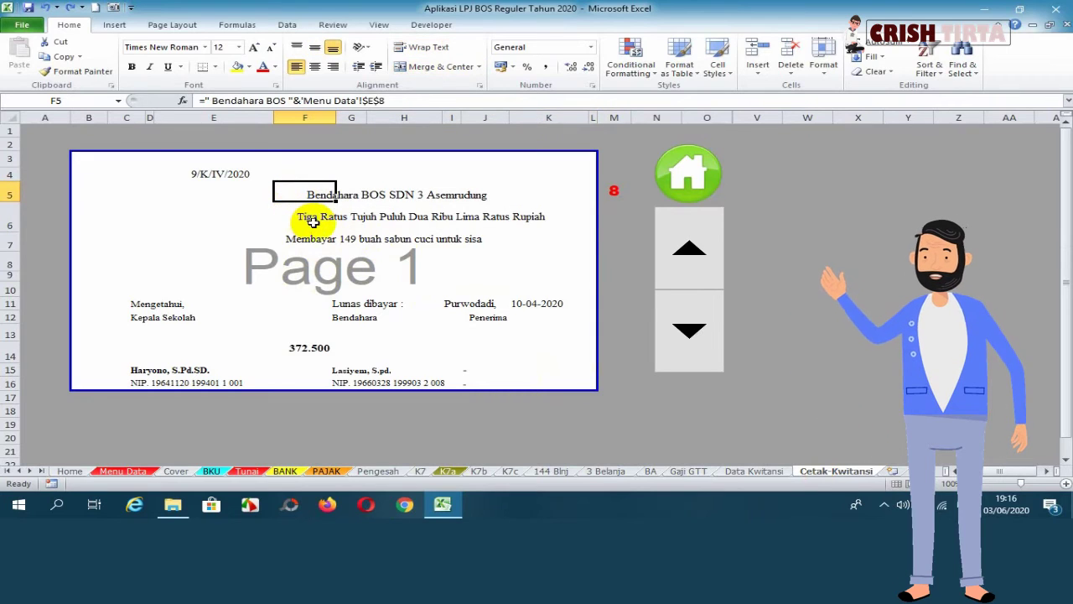
{"action": "left_click", "coordinate": [312, 222]}
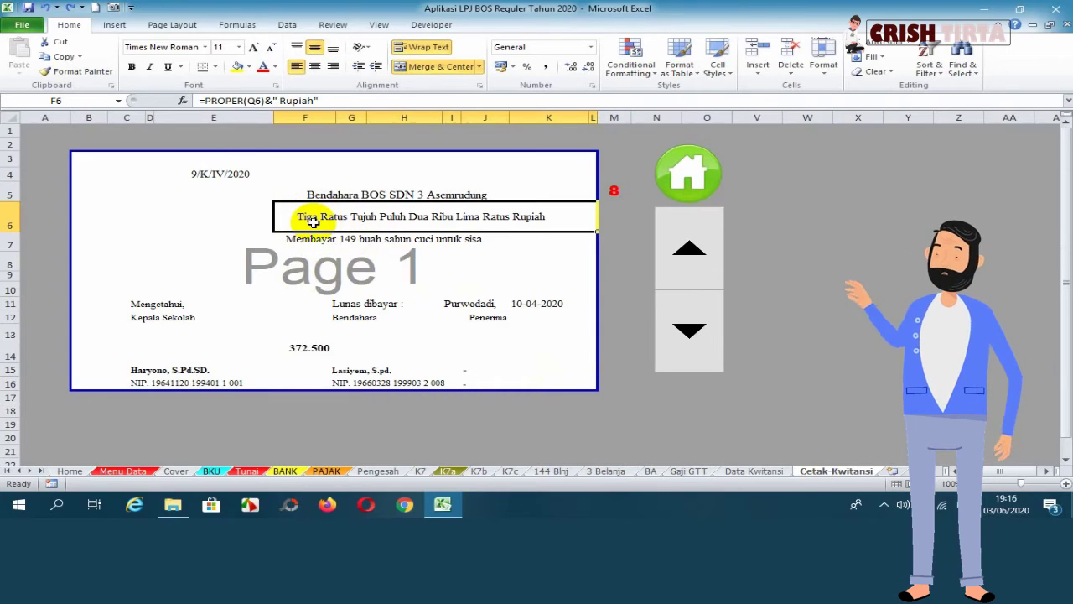
{"action": "left_click", "coordinate": [855, 215]}
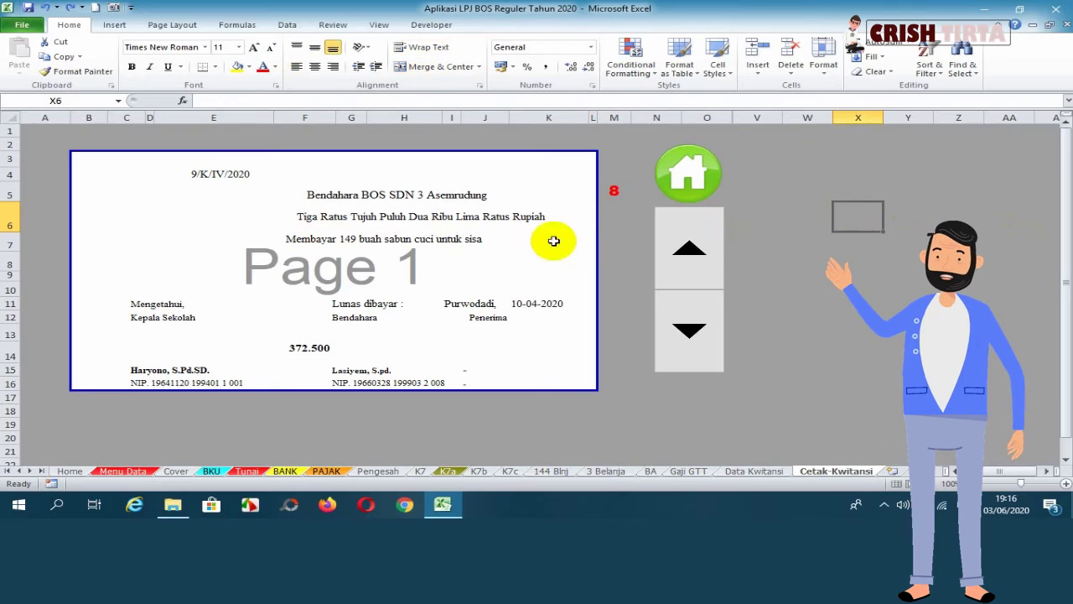
{"action": "left_click", "coordinate": [422, 214]}
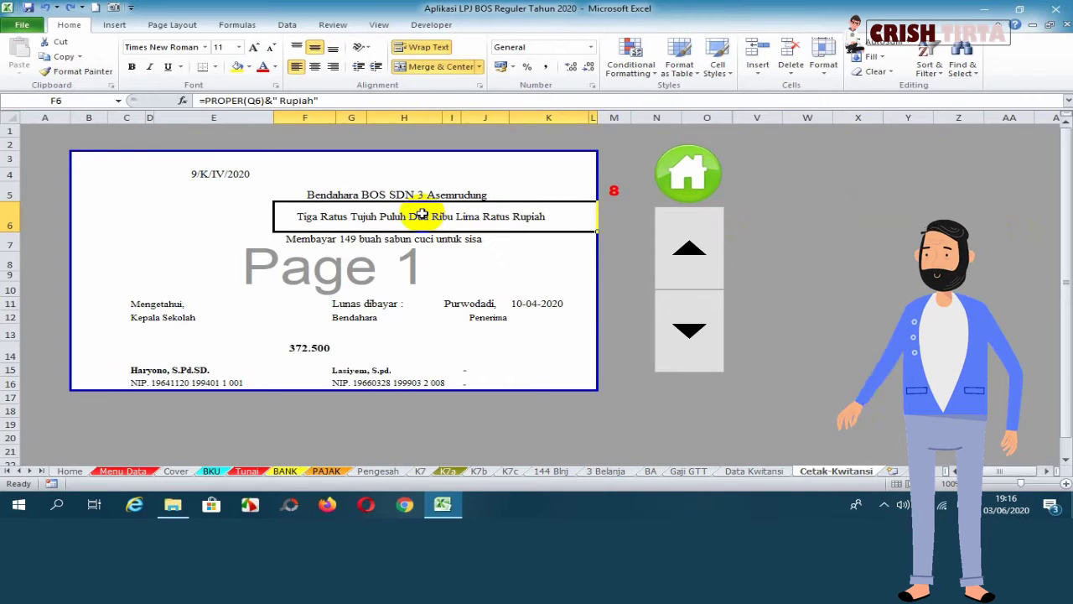
Step: Compare the amount-in-words formula in F6 with the payment description lookup in F7 on the printed receipt
{"action": "left_click", "coordinate": [311, 242]}
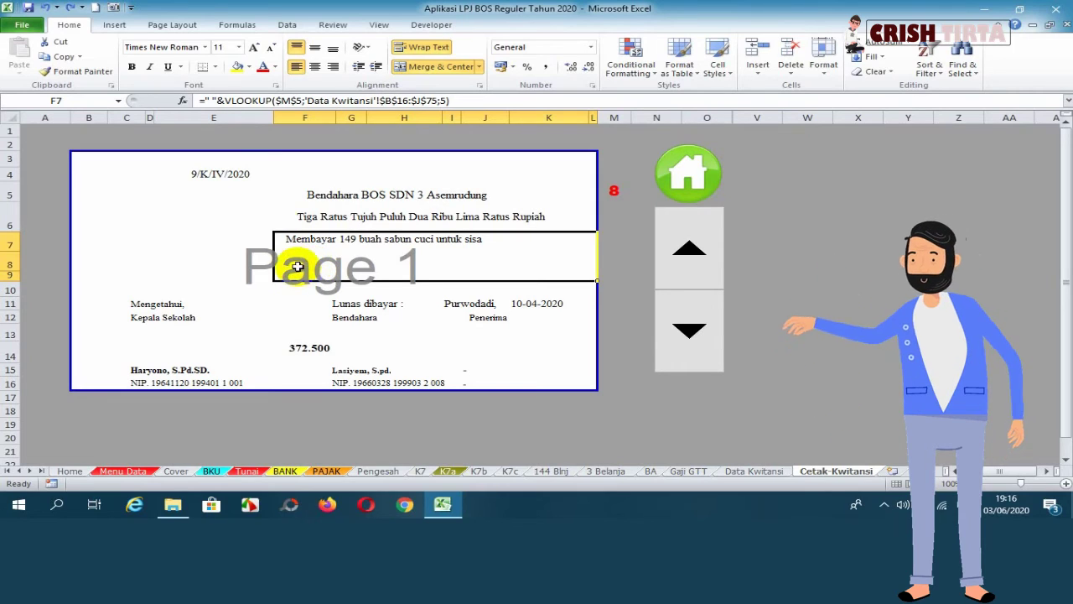
{"action": "left_click", "coordinate": [311, 216]}
{"action": "left_click", "coordinate": [312, 243]}
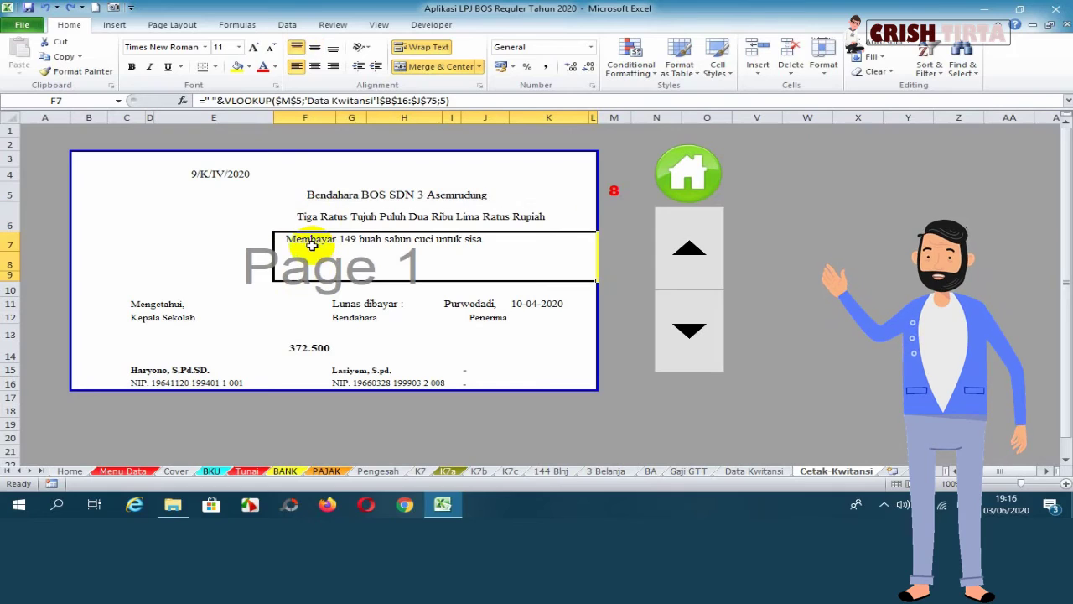
{"action": "left_click", "coordinate": [302, 215]}
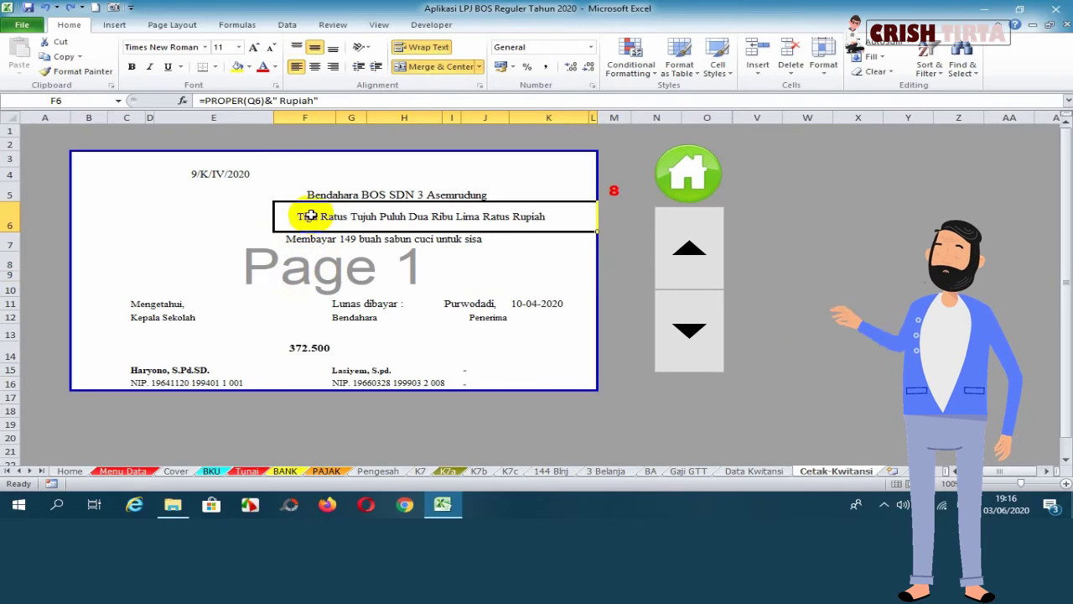
{"action": "left_click", "coordinate": [304, 189]}
{"action": "left_click", "coordinate": [294, 215]}
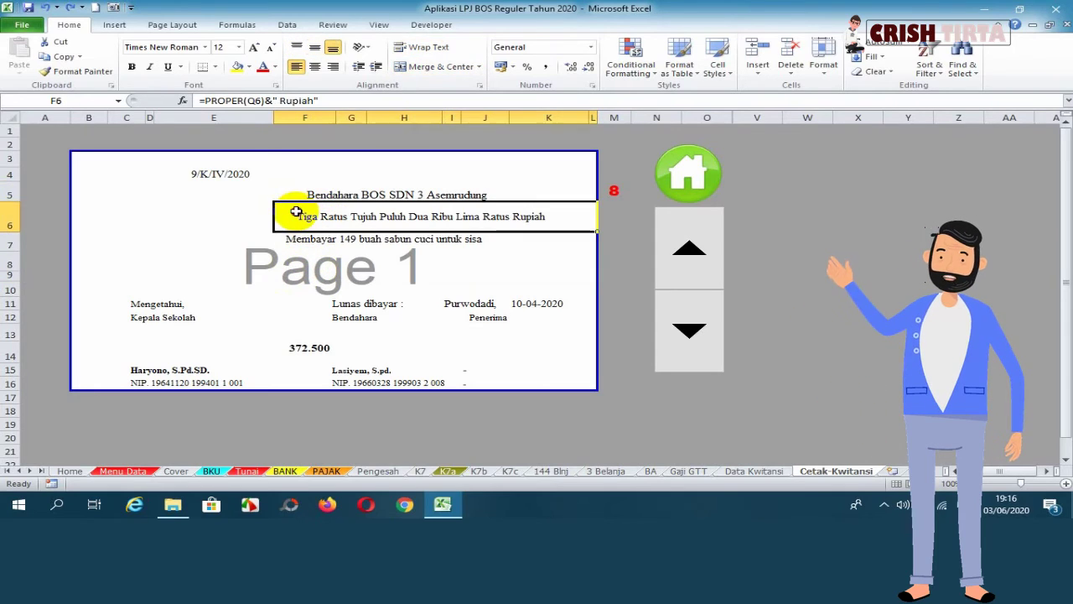
{"action": "left_click", "coordinate": [322, 238]}
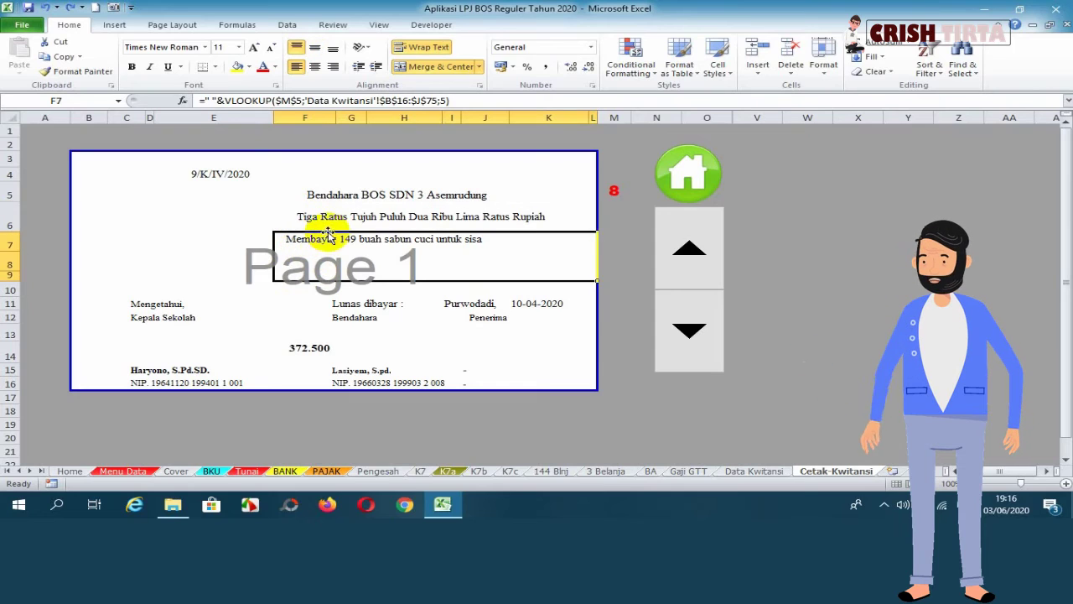
{"action": "left_click", "coordinate": [351, 303]}
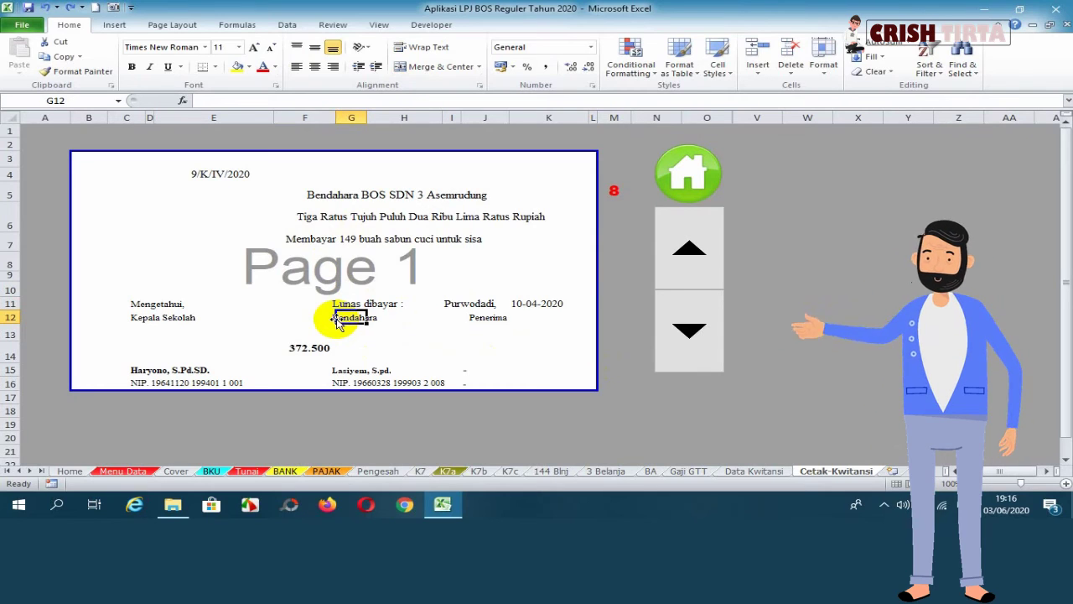
{"action": "left_click", "coordinate": [293, 212]}
{"action": "left_click", "coordinate": [300, 242]}
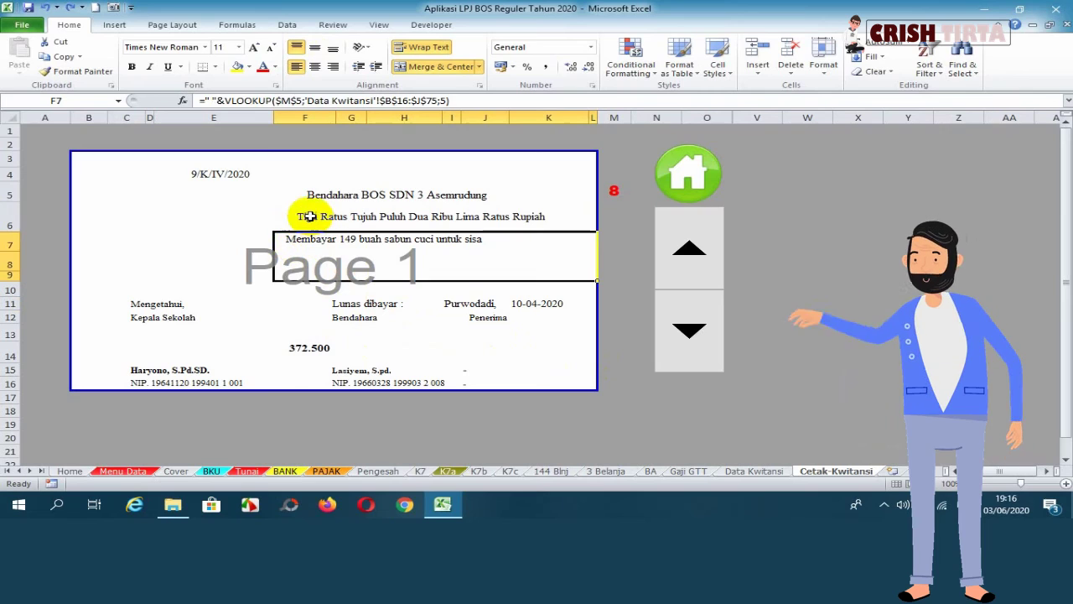
{"action": "left_click", "coordinate": [305, 212]}
{"action": "left_click", "coordinate": [293, 239]}
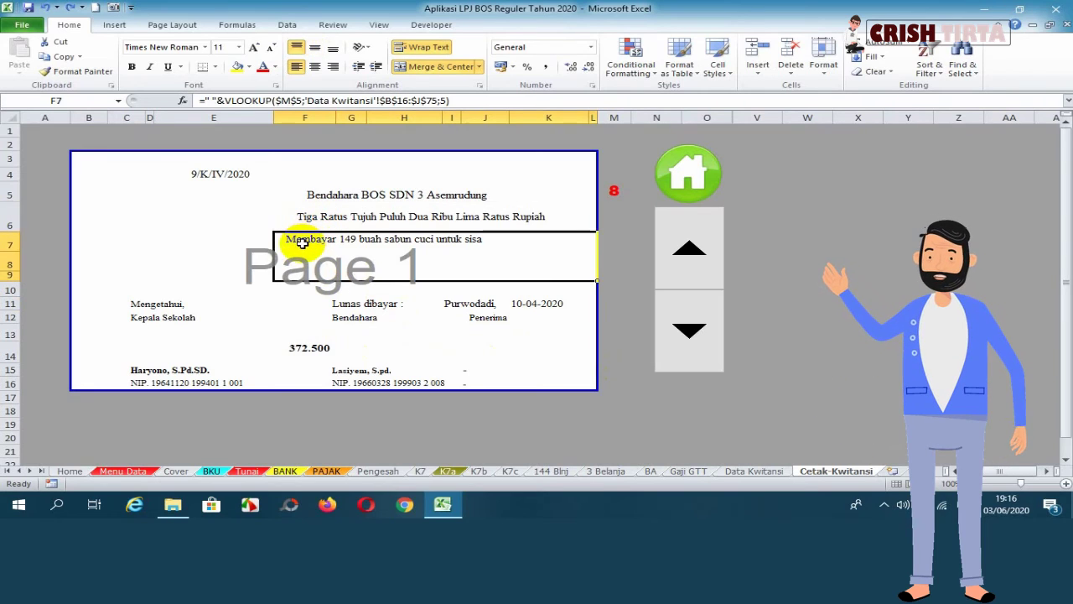
{"action": "left_click", "coordinate": [222, 246]}
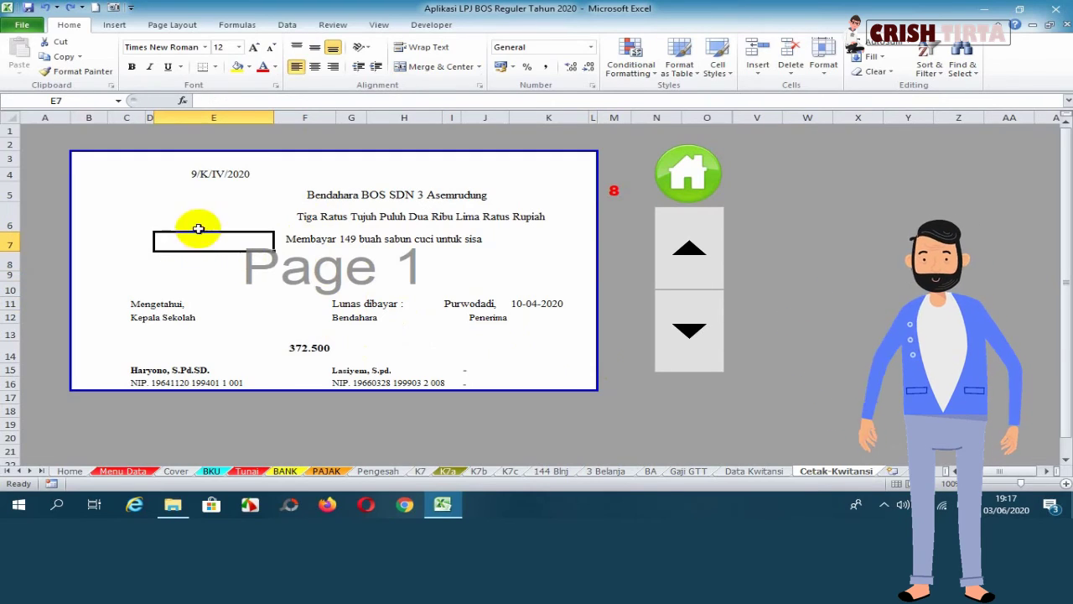
{"action": "left_click", "coordinate": [196, 221]}
{"action": "left_click", "coordinate": [319, 215]}
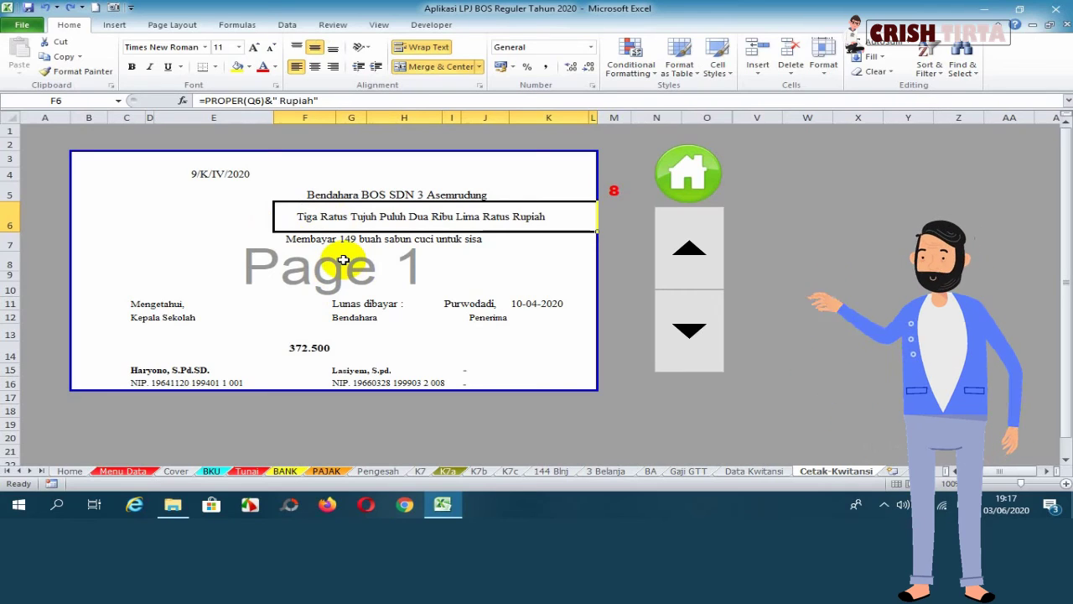
{"action": "left_click", "coordinate": [312, 240]}
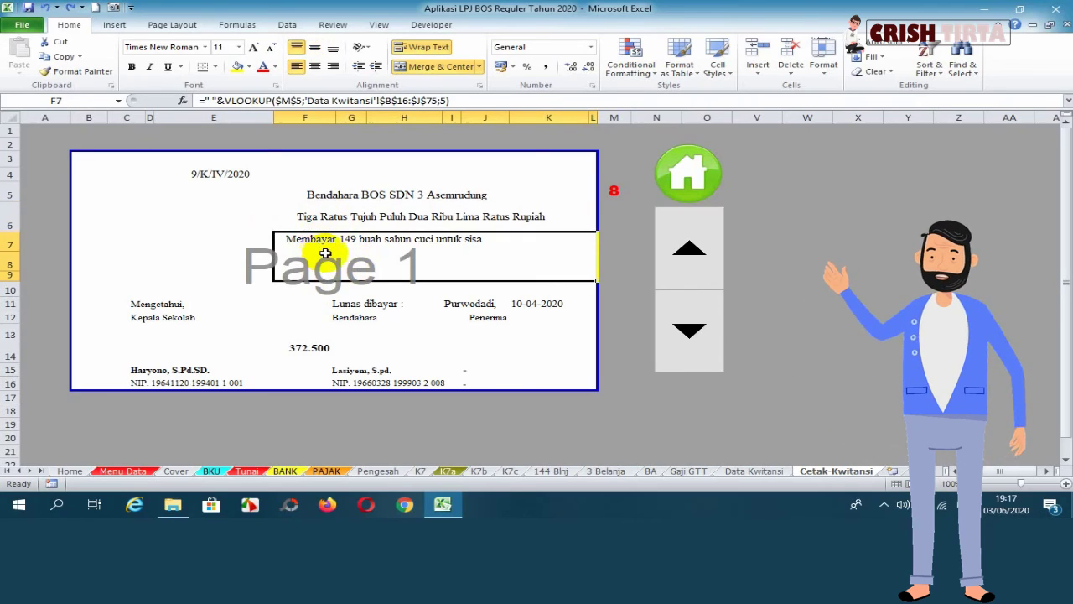
Step: Check the Penerima, Bendahara and Lunas dibayar labels in the receipt's signature block
{"action": "left_click", "coordinate": [474, 318]}
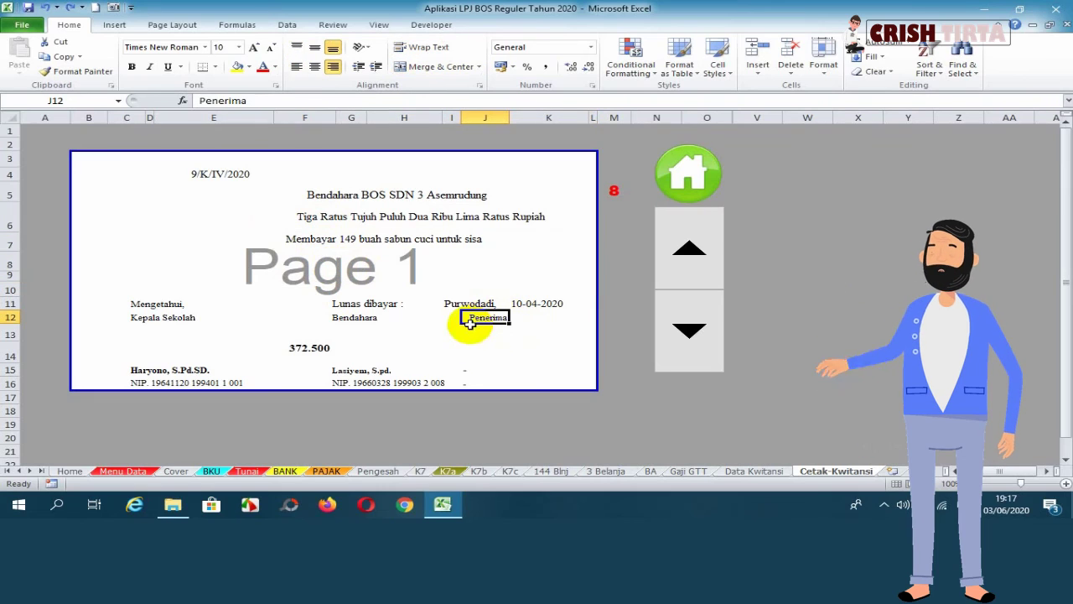
{"action": "left_click", "coordinate": [350, 317]}
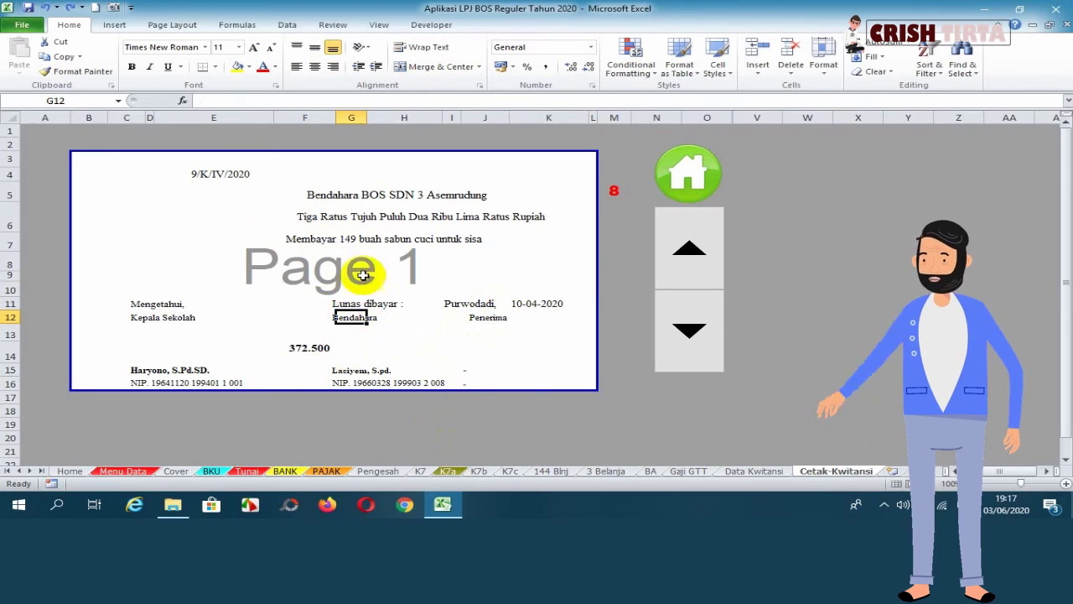
{"action": "left_click", "coordinate": [325, 305]}
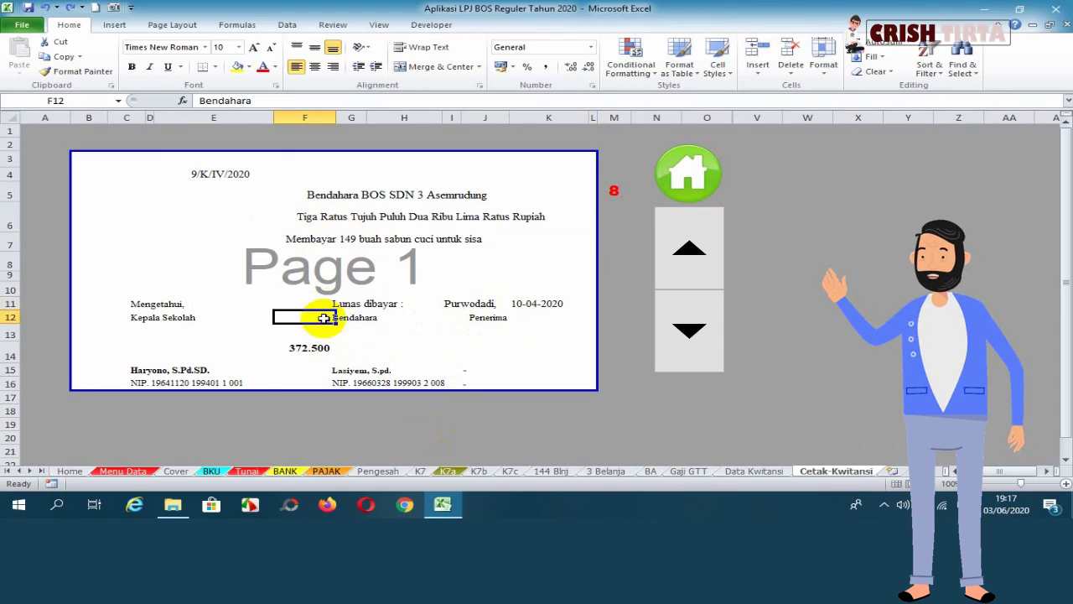
{"action": "left_click", "coordinate": [323, 303]}
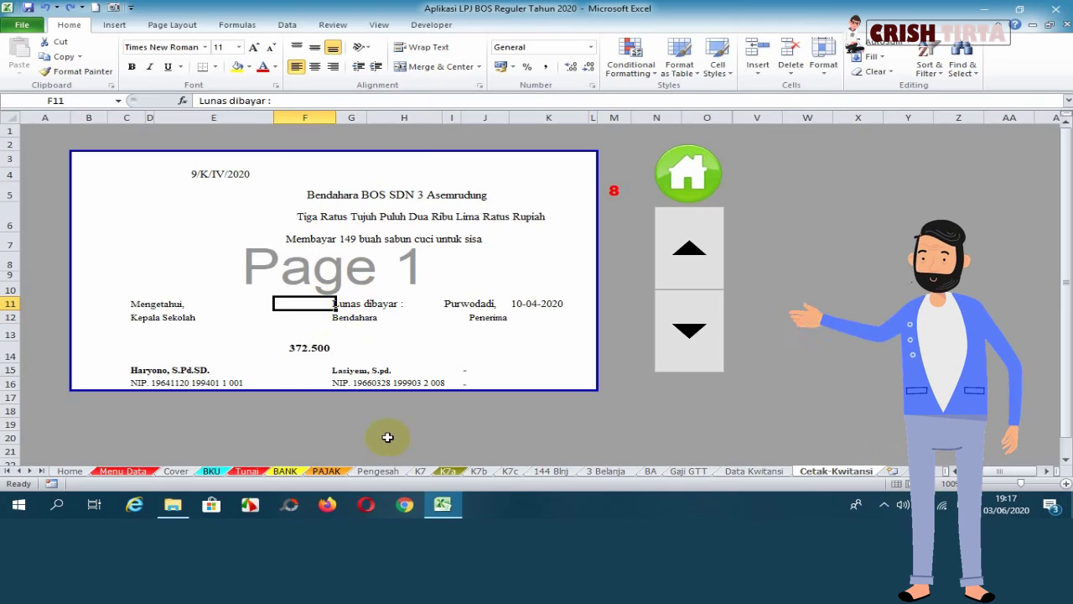
{"action": "left_click", "coordinate": [253, 508]}
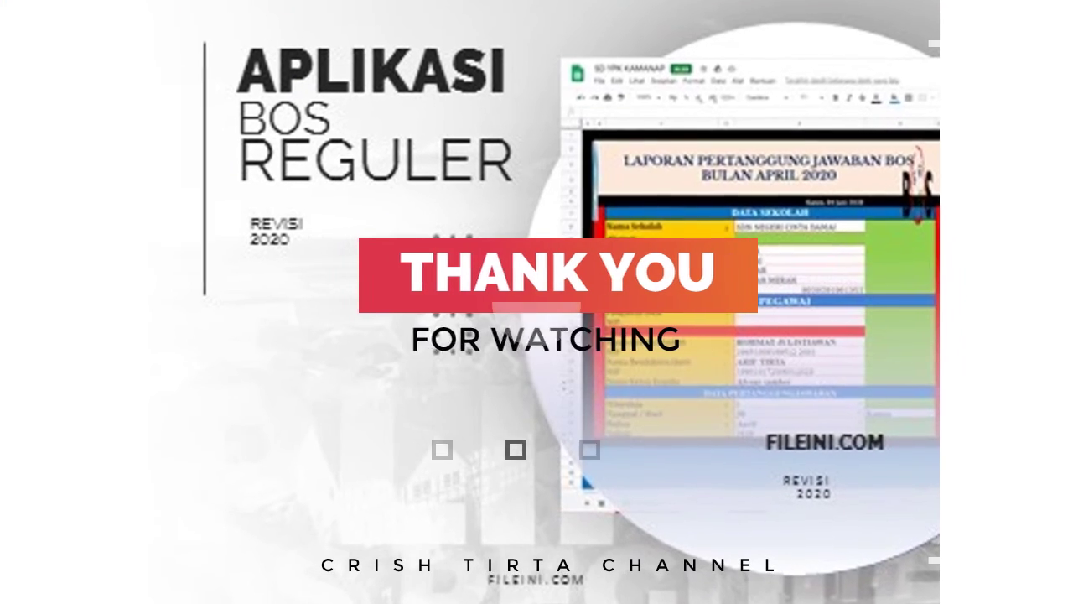